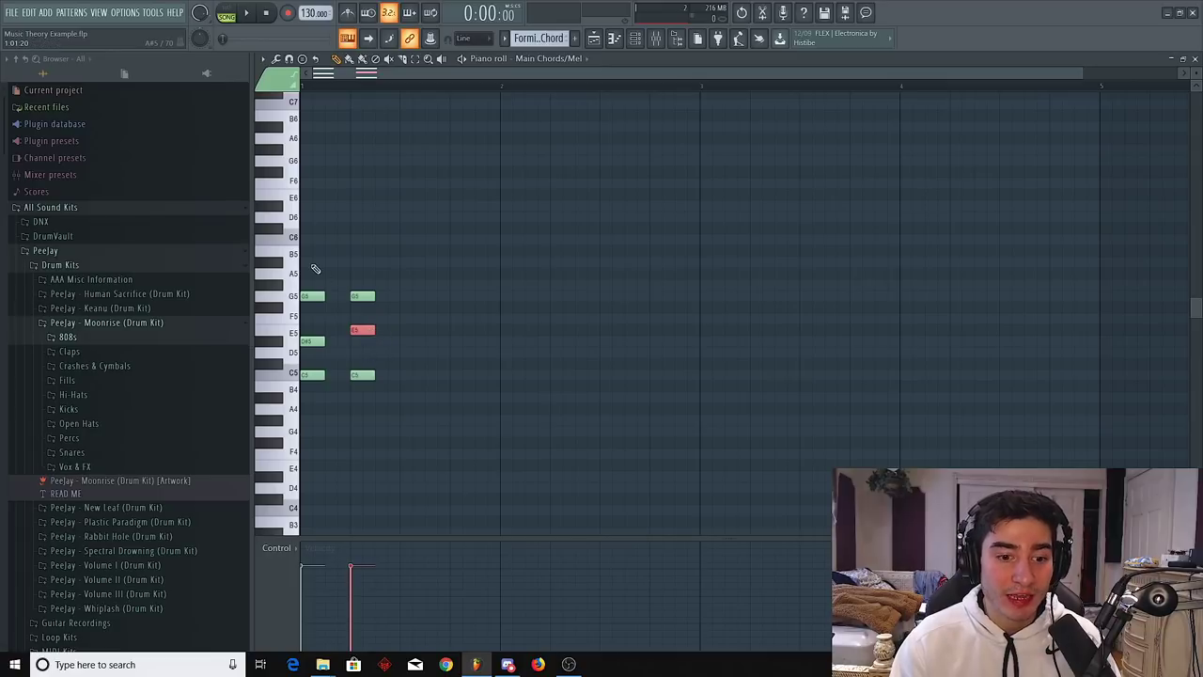
Delete the second chord's G5, E5 and C5 notes, keeping the C5–D#5–G5 chord at the start of bar 1
right_click(362, 296)
right_click(362, 330)
right_click(362, 375)
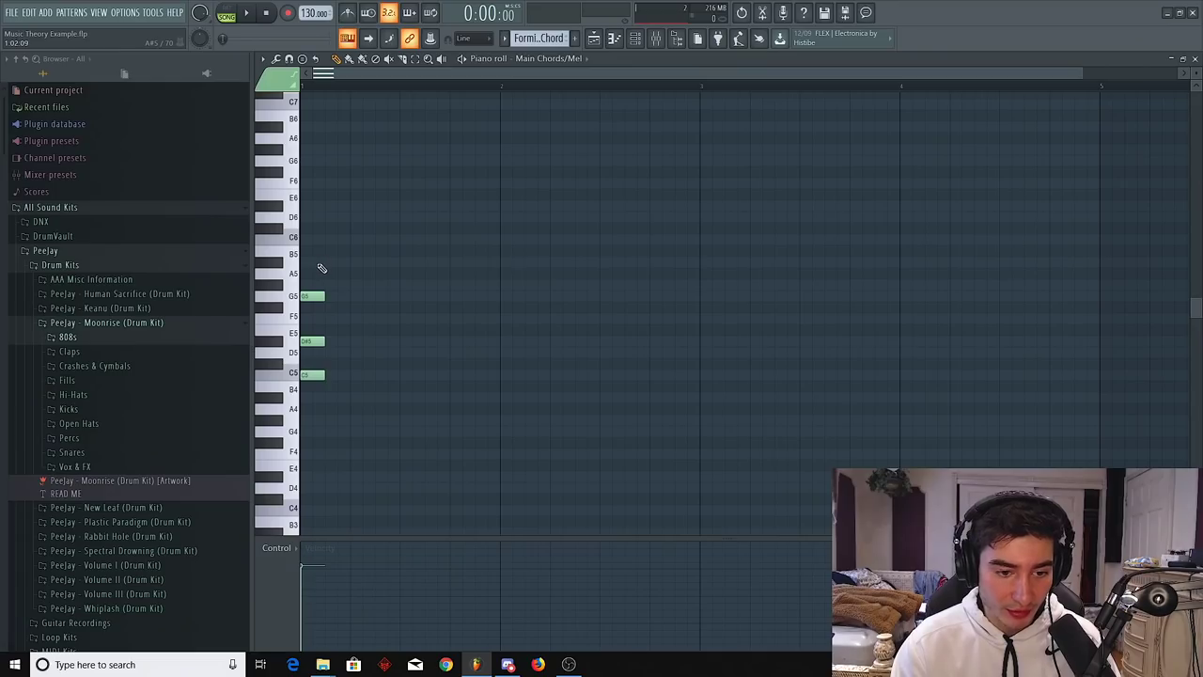
Stack A#5, D6, F6 and one higher note above the C5–D#5–G5 chord at the start of bar 1
click(315, 263)
click(311, 217)
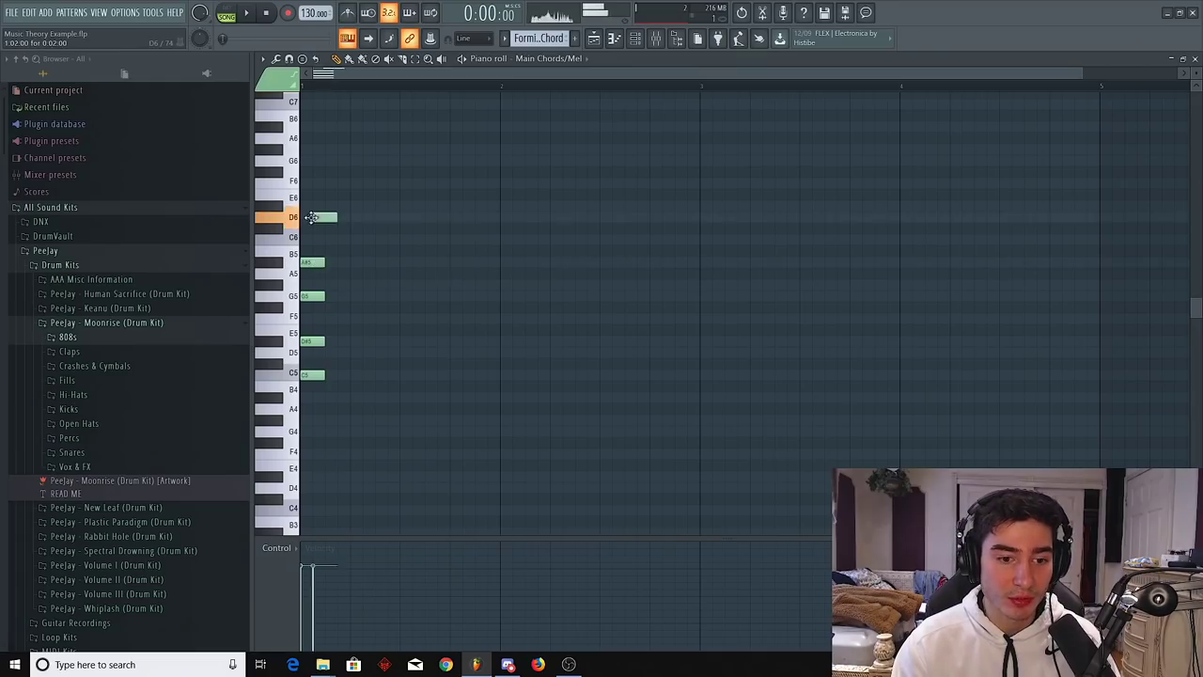
click(302, 183)
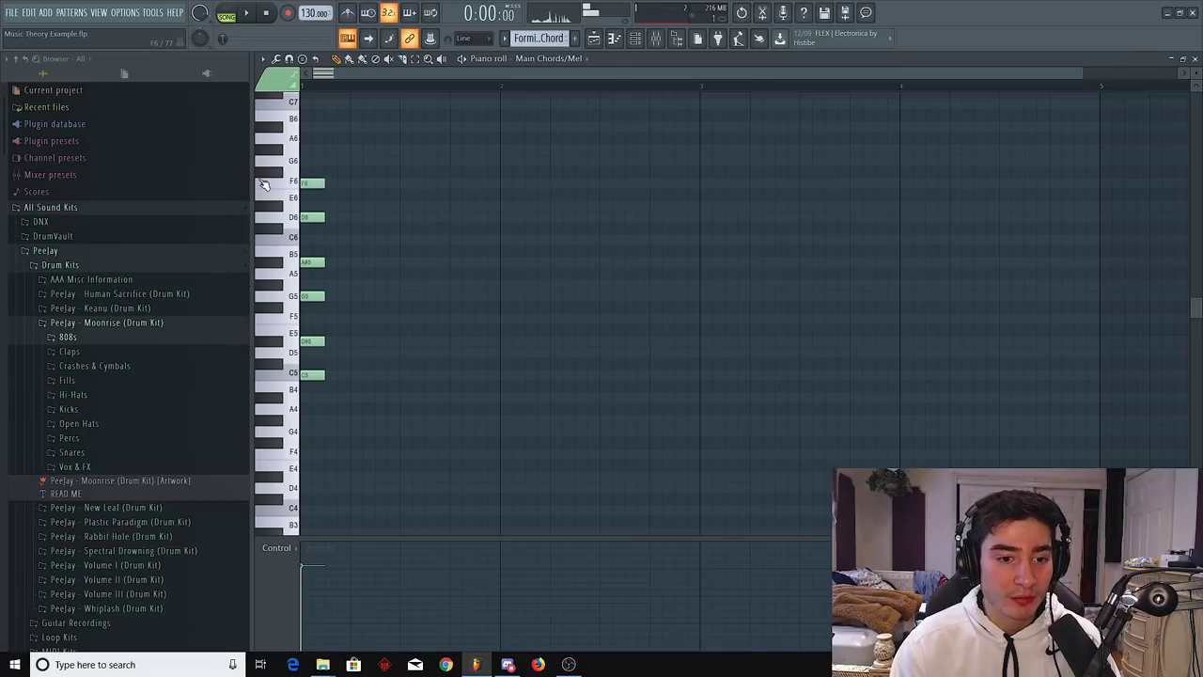
click(315, 149)
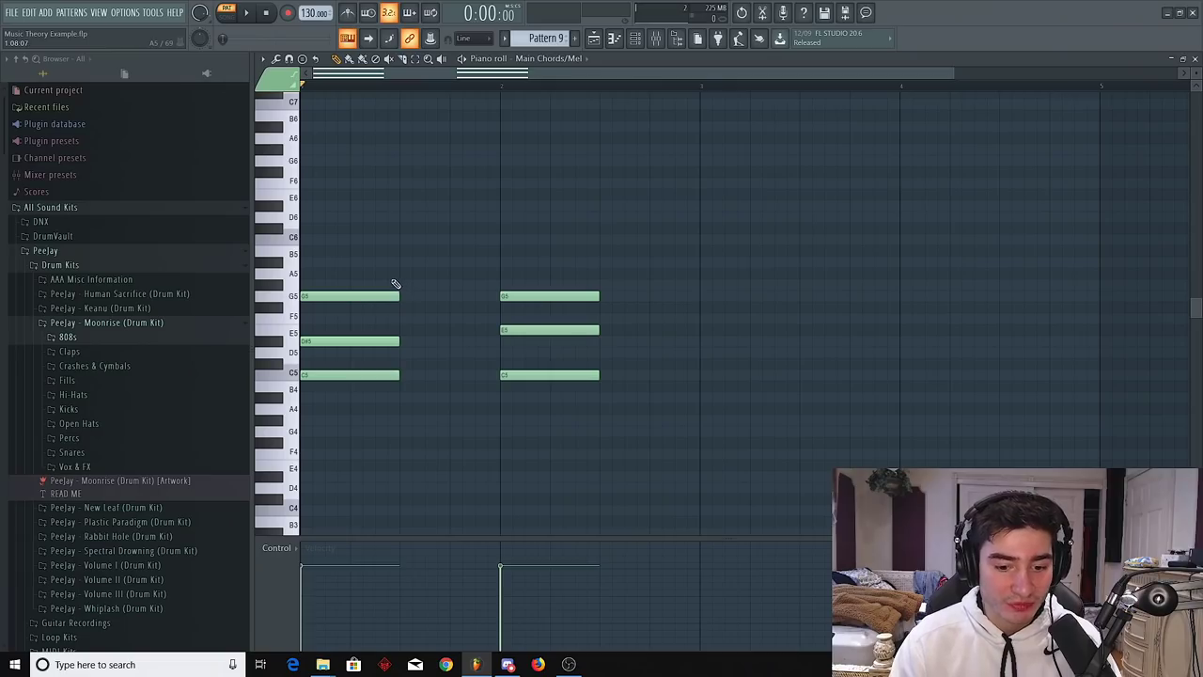
Play the C5–D#5–G5 chord in bar 1 and the C5–E5–G5 chord in bar 2 separately to compare them
key(space)
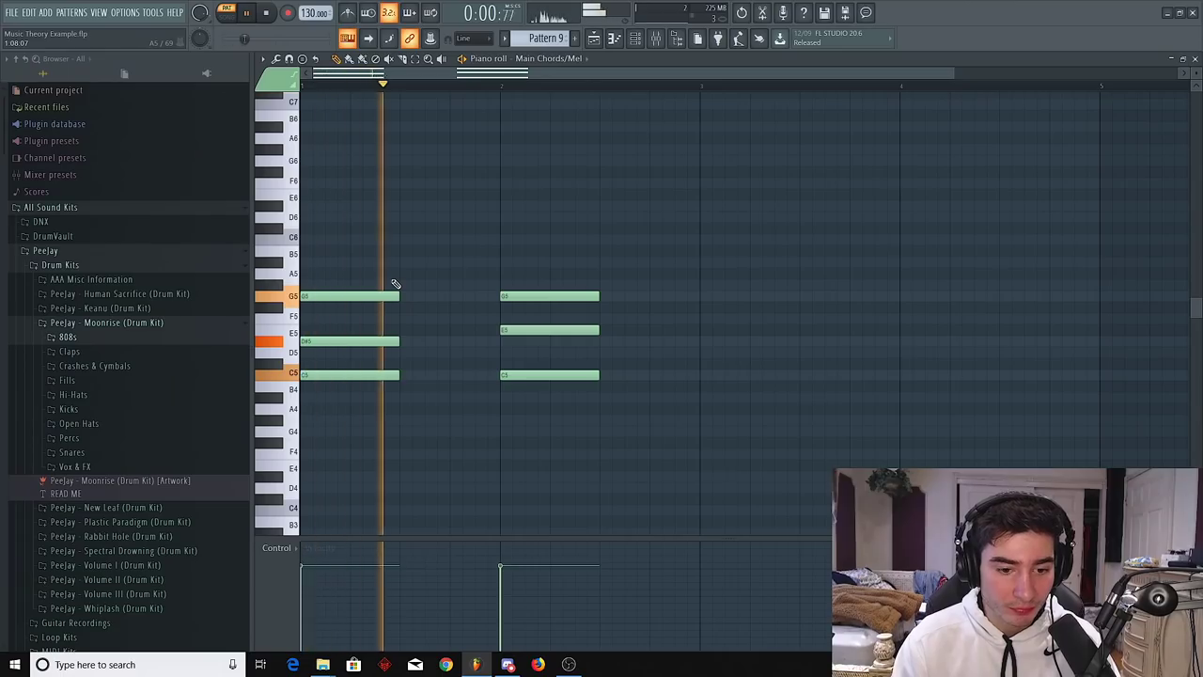
key(space)
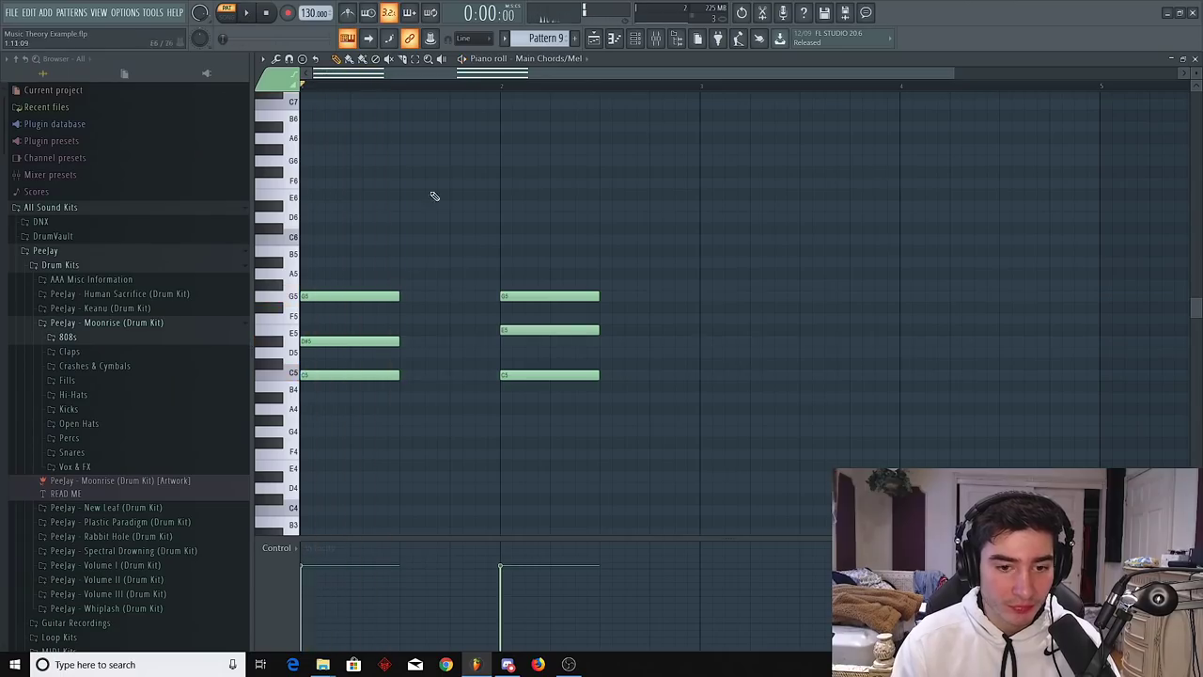
click(504, 88)
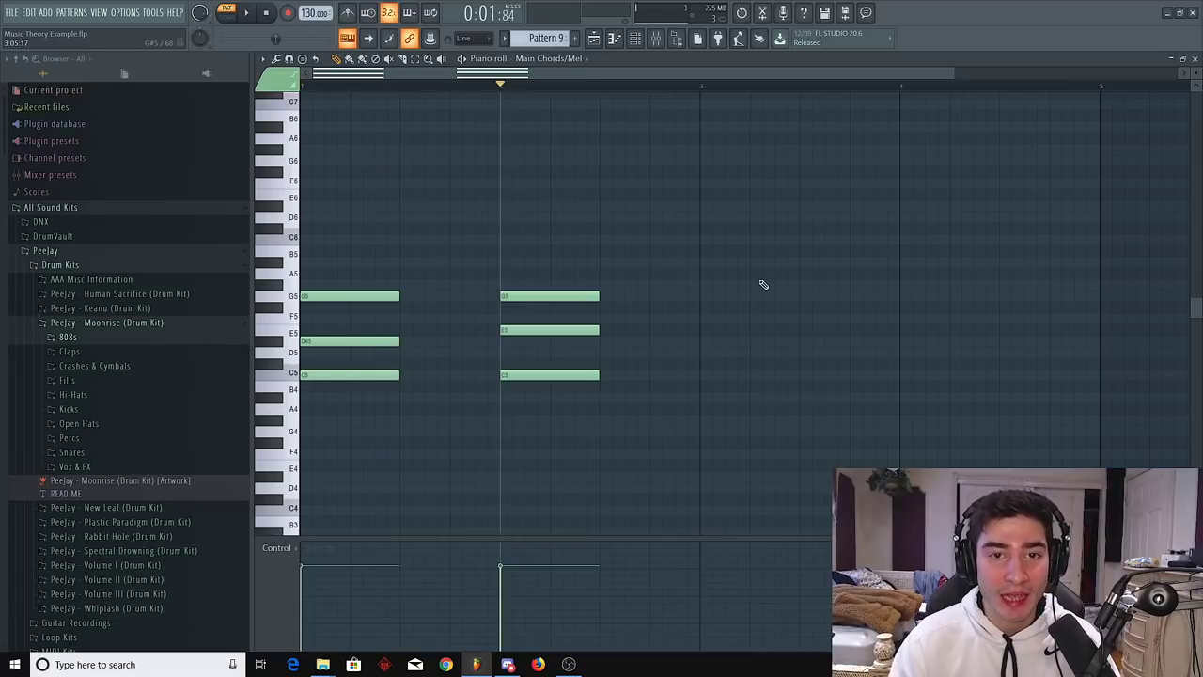
key(space)
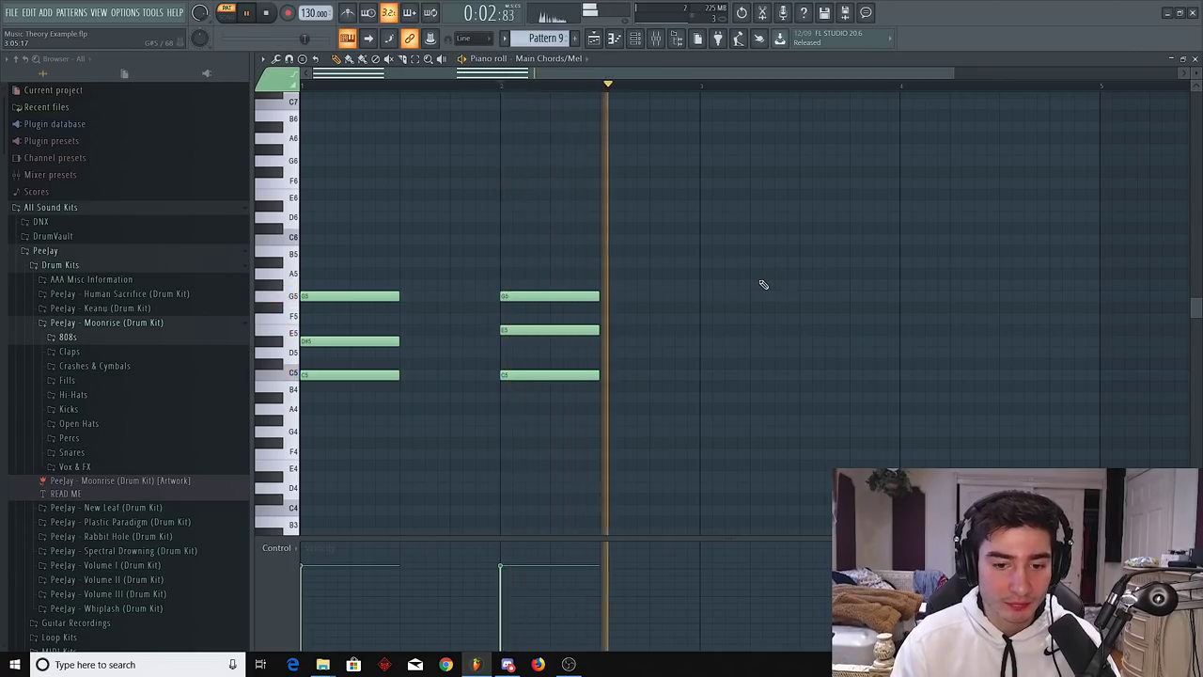
key(space)
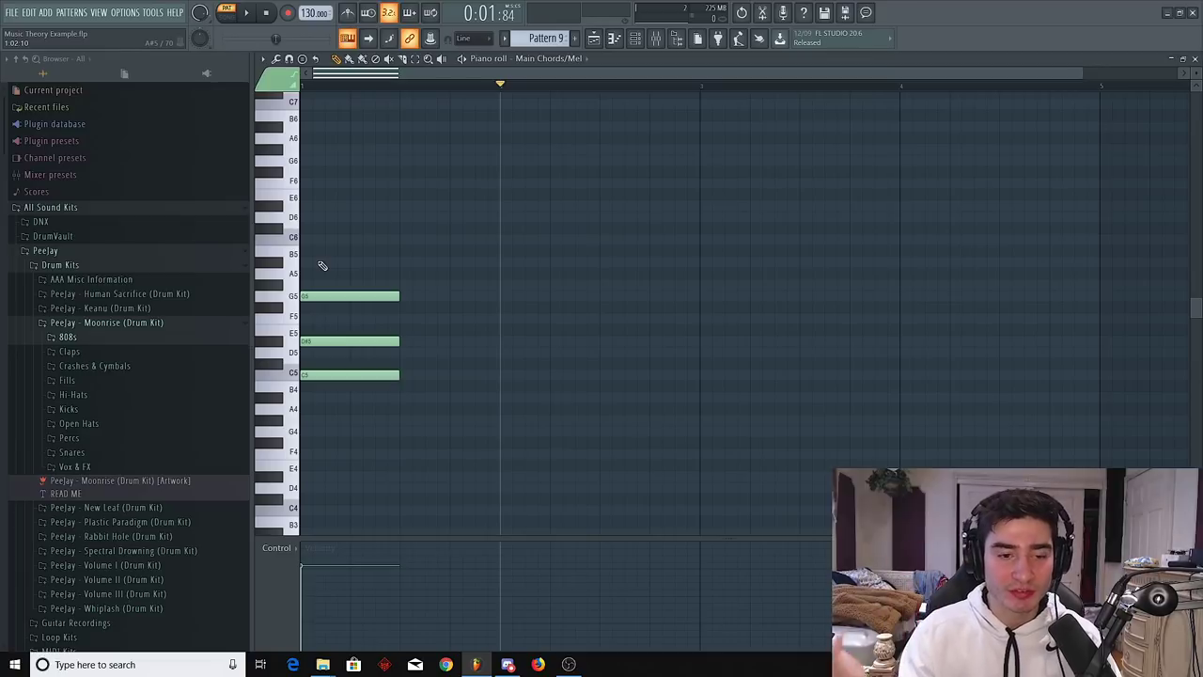
Add A#5 and D6 above the C5–D#5–G5 chord, and reduce it to four notes by deleting D6
click(319, 262)
click(317, 218)
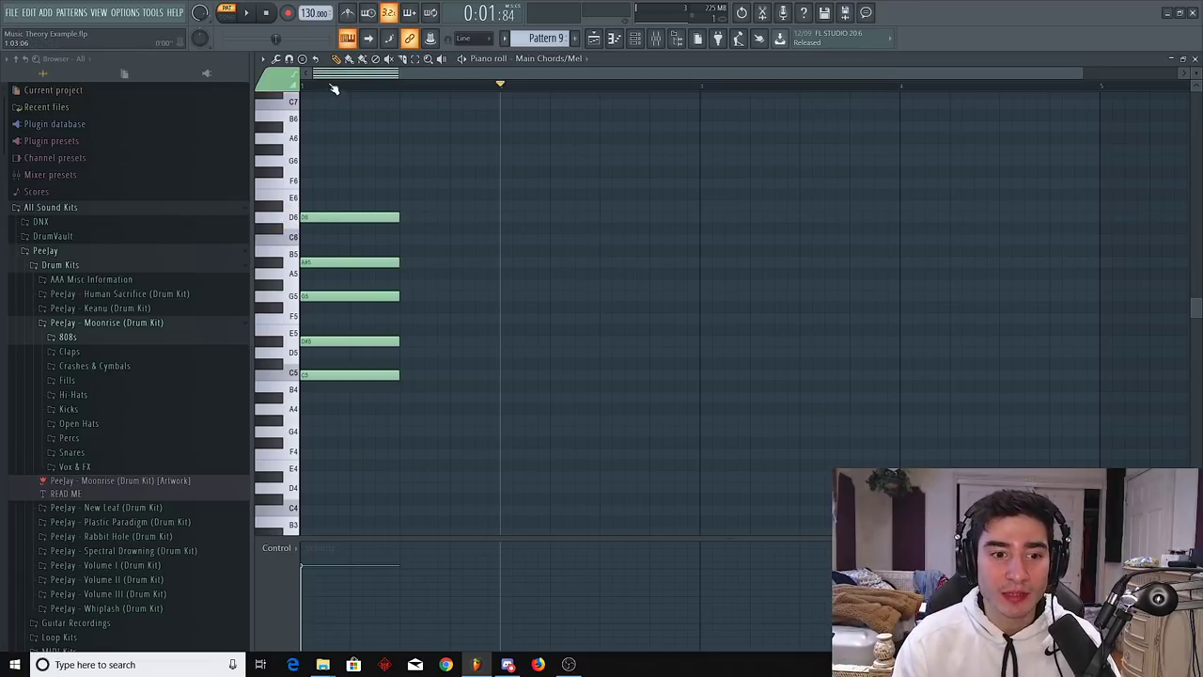
key(space)
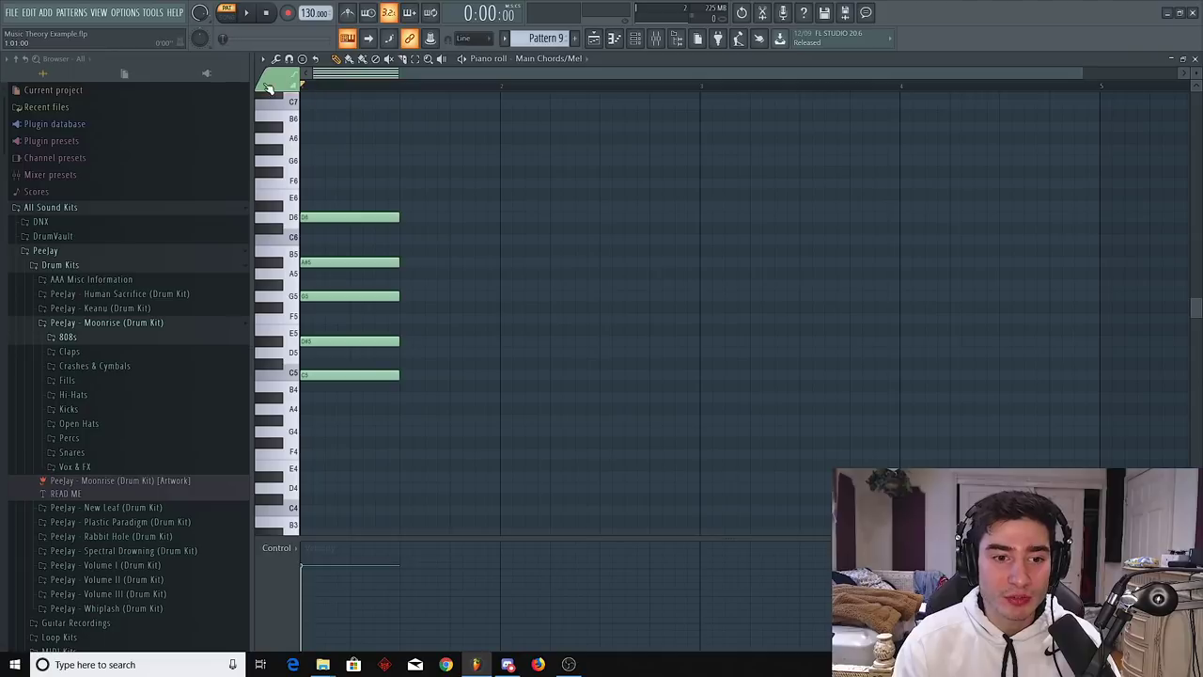
right_click(386, 218)
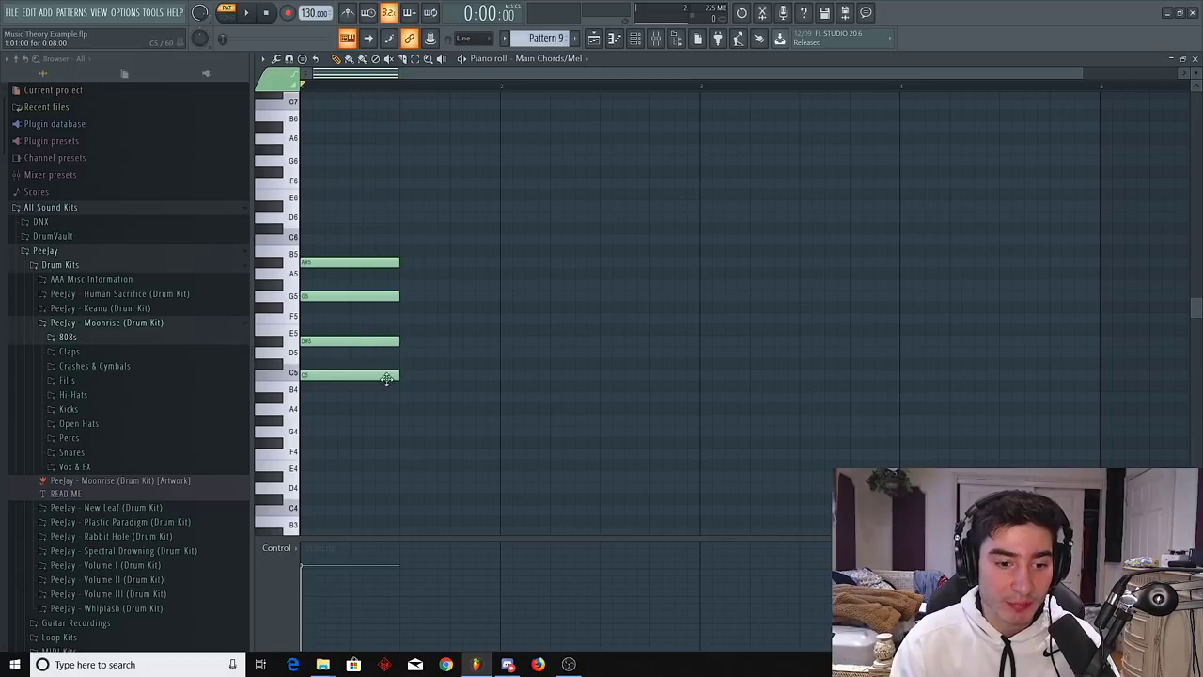
key(space)
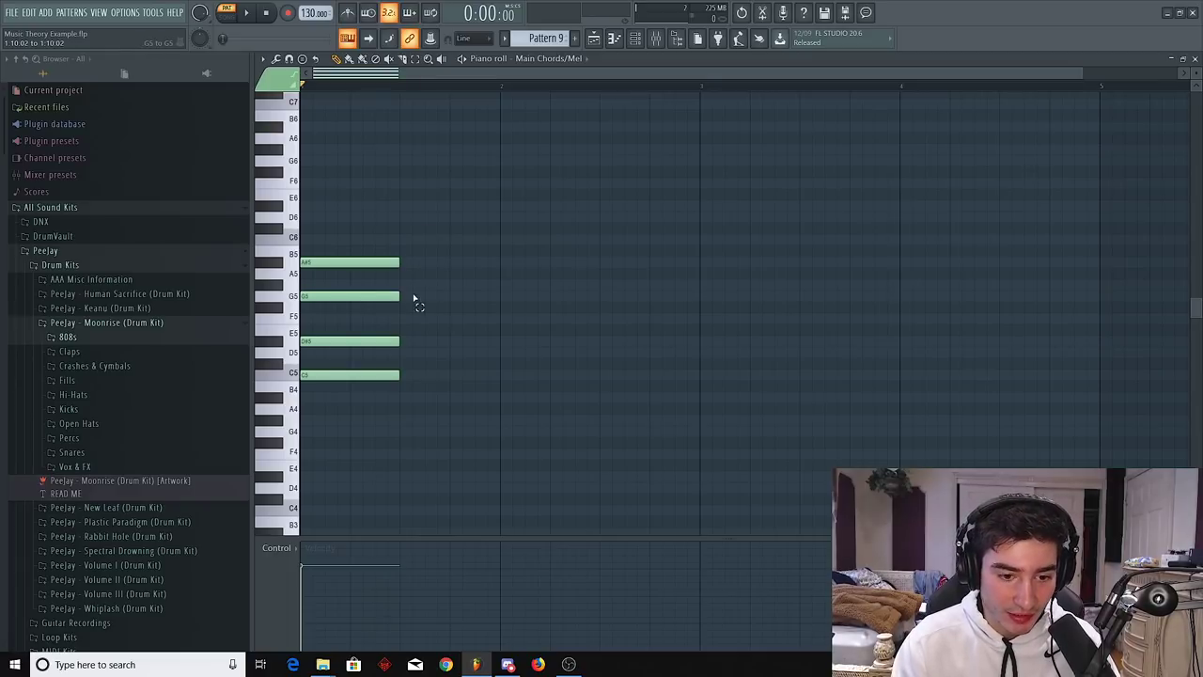
Copy the chord's upper notes D#5, G5 and A#5 to bar 2 and its lower notes C5, D#5 and G5 to beat 3
drag(417, 299, 357, 408)
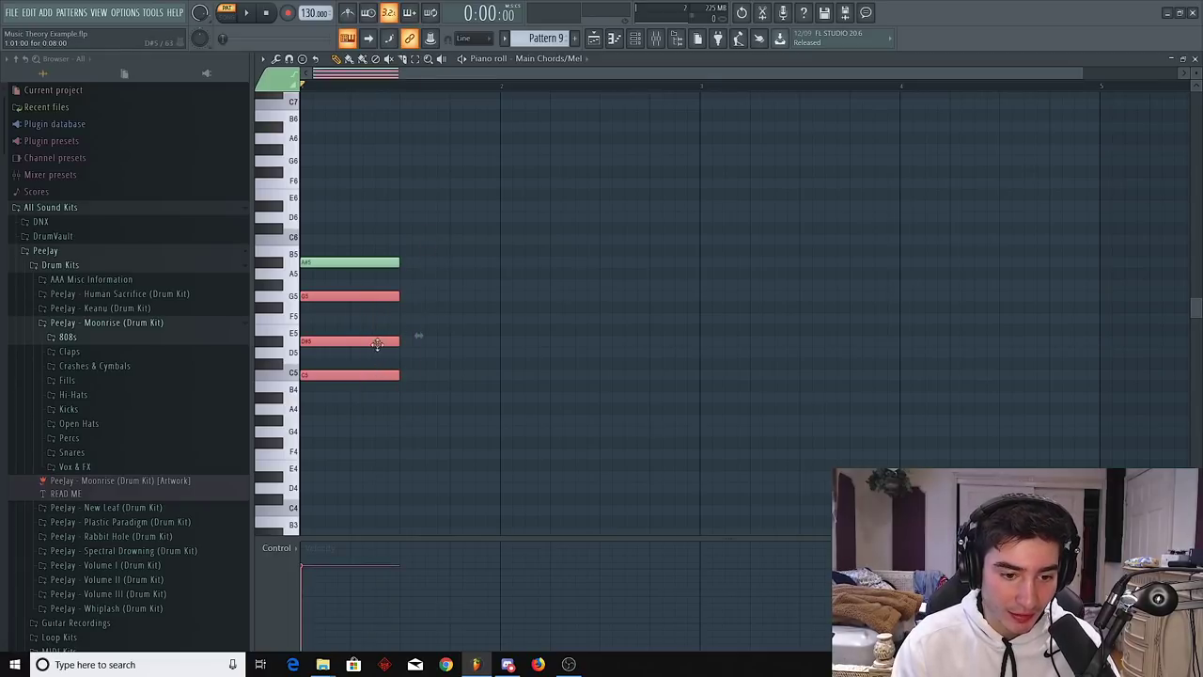
drag(410, 201, 503, 339)
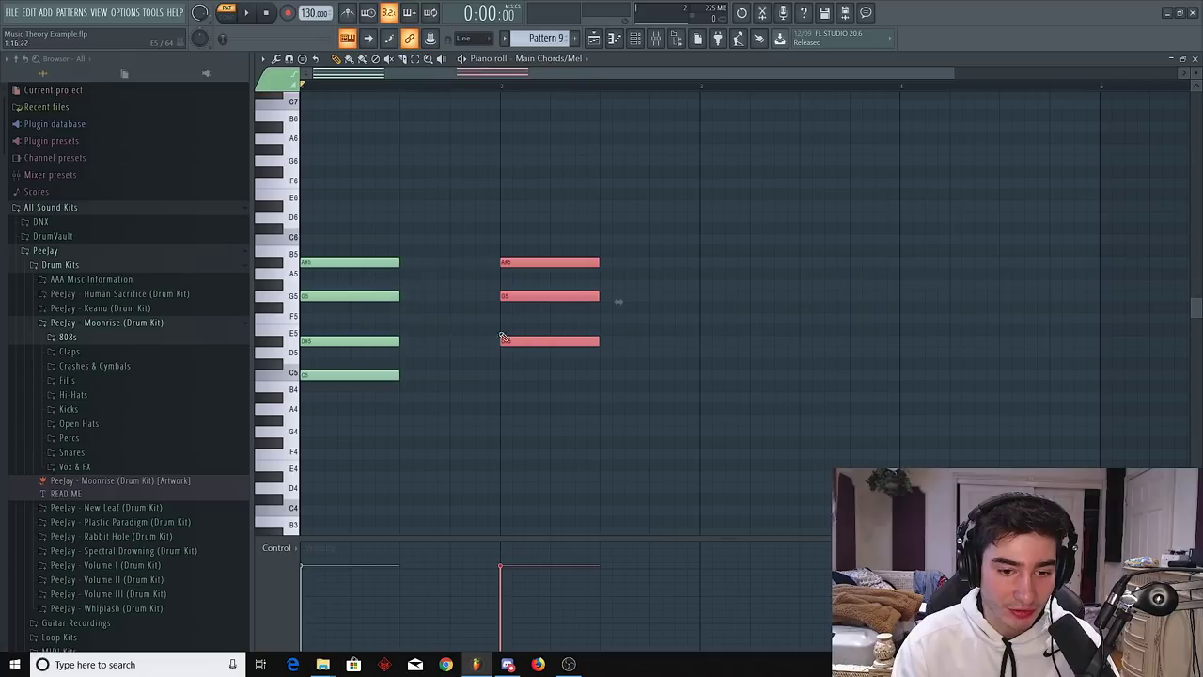
drag(370, 287, 455, 378)
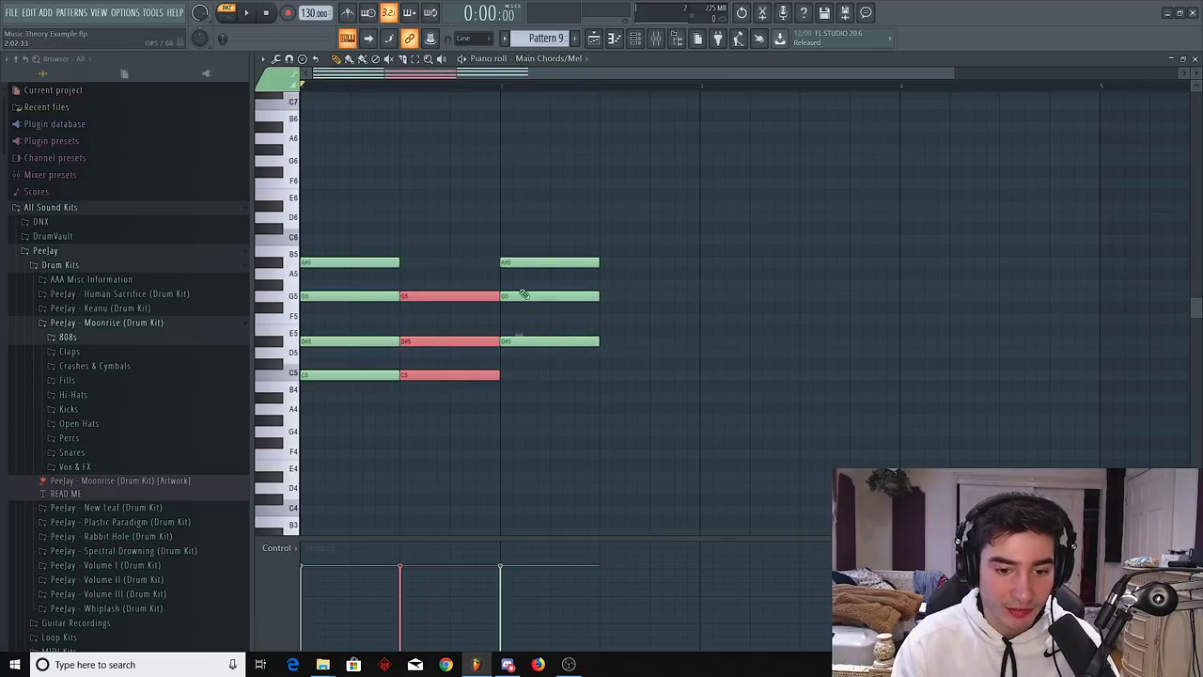
Delete the two copied triads and the A#5 of the first chord, leaving only C5, D#5 and G5
right_click(551, 242)
right_click(544, 262)
right_click(537, 295)
right_click(531, 340)
right_click(491, 374)
right_click(489, 340)
right_click(487, 295)
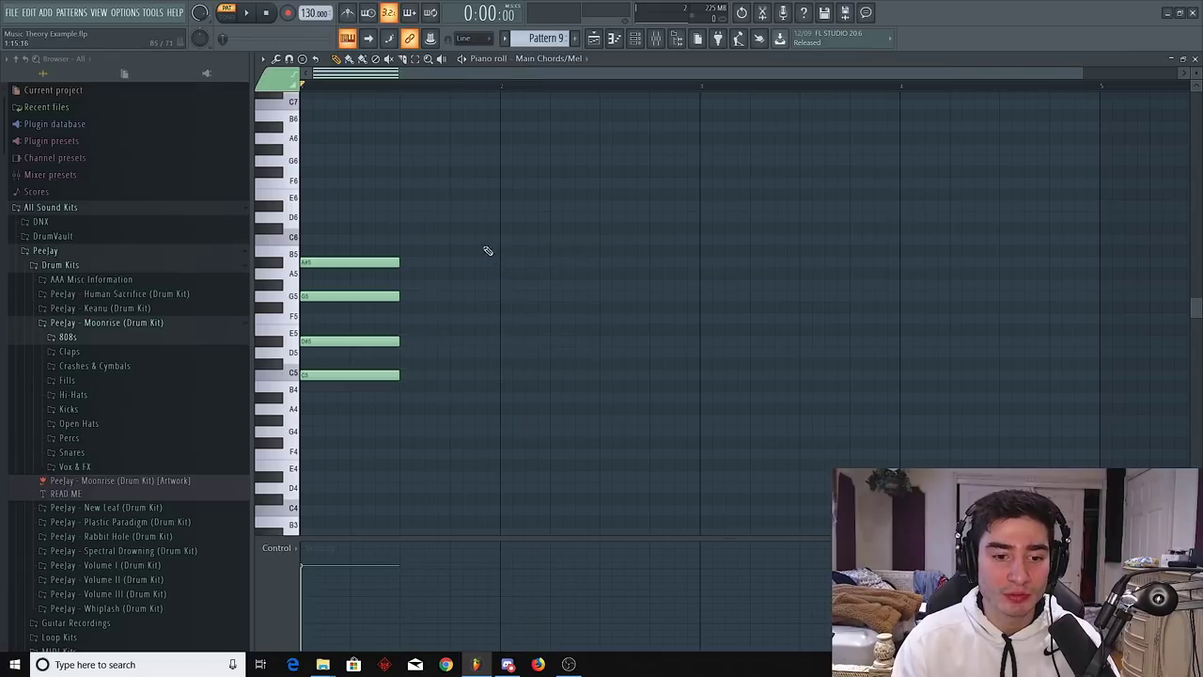
right_click(348, 264)
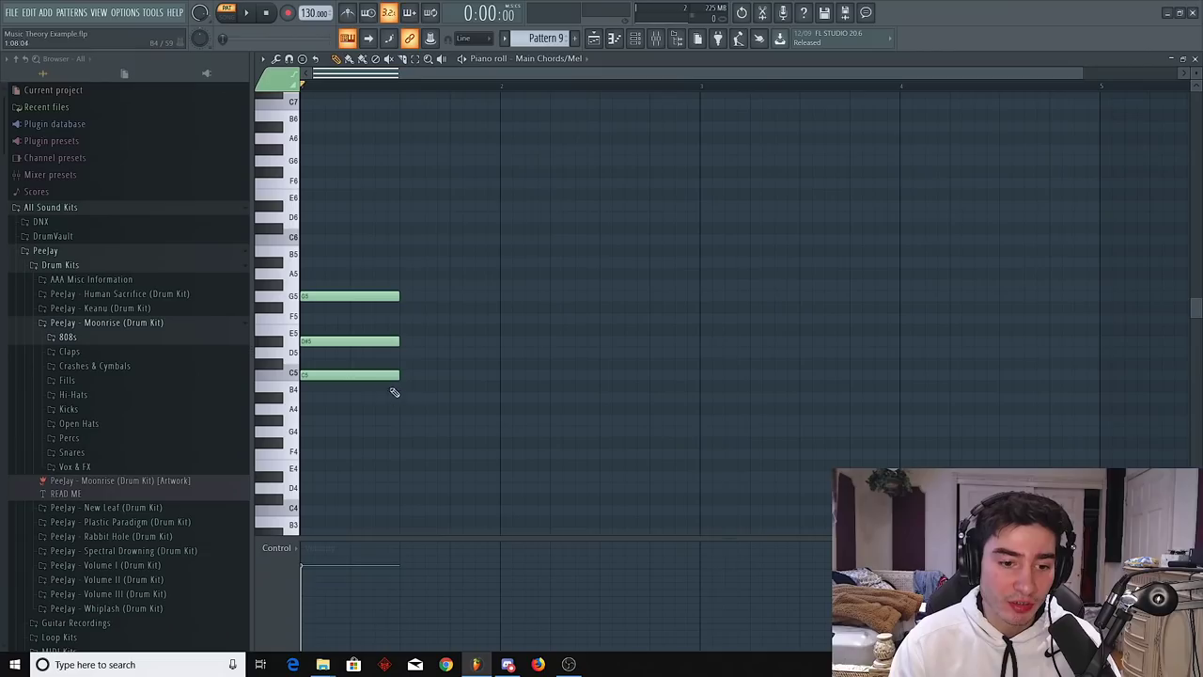
Place a C5–G5 pair without D#5 directly after the first chord, and clear these extra notes again
drag(360, 375, 430, 378)
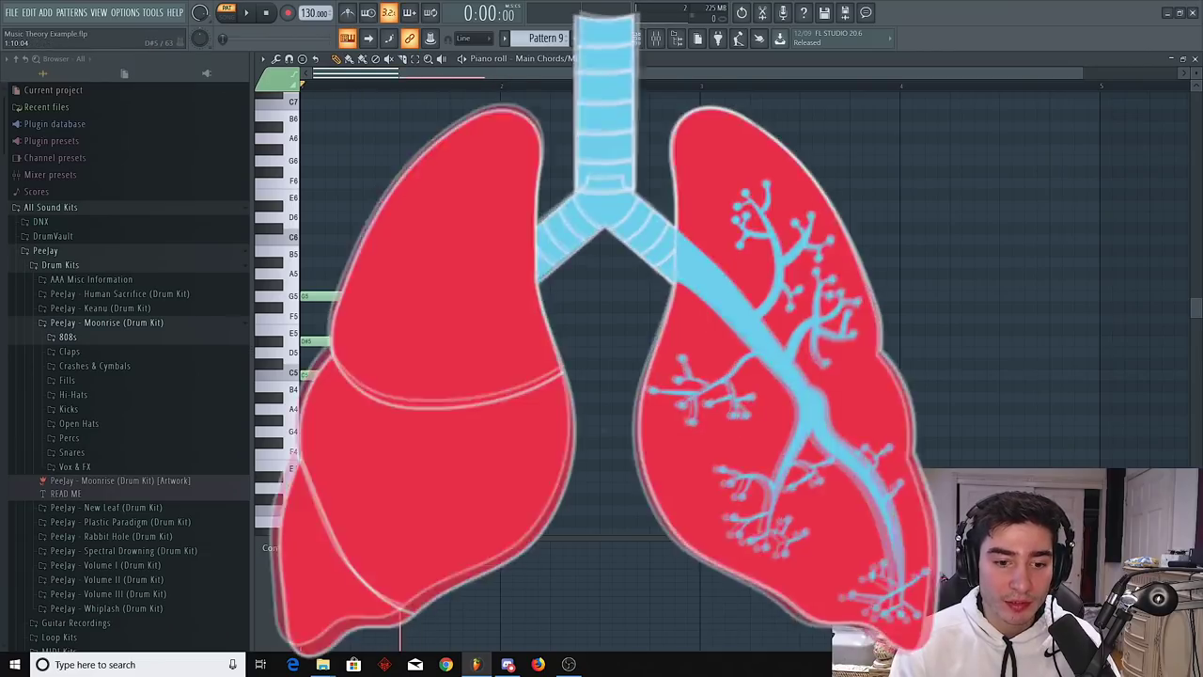
click(405, 341)
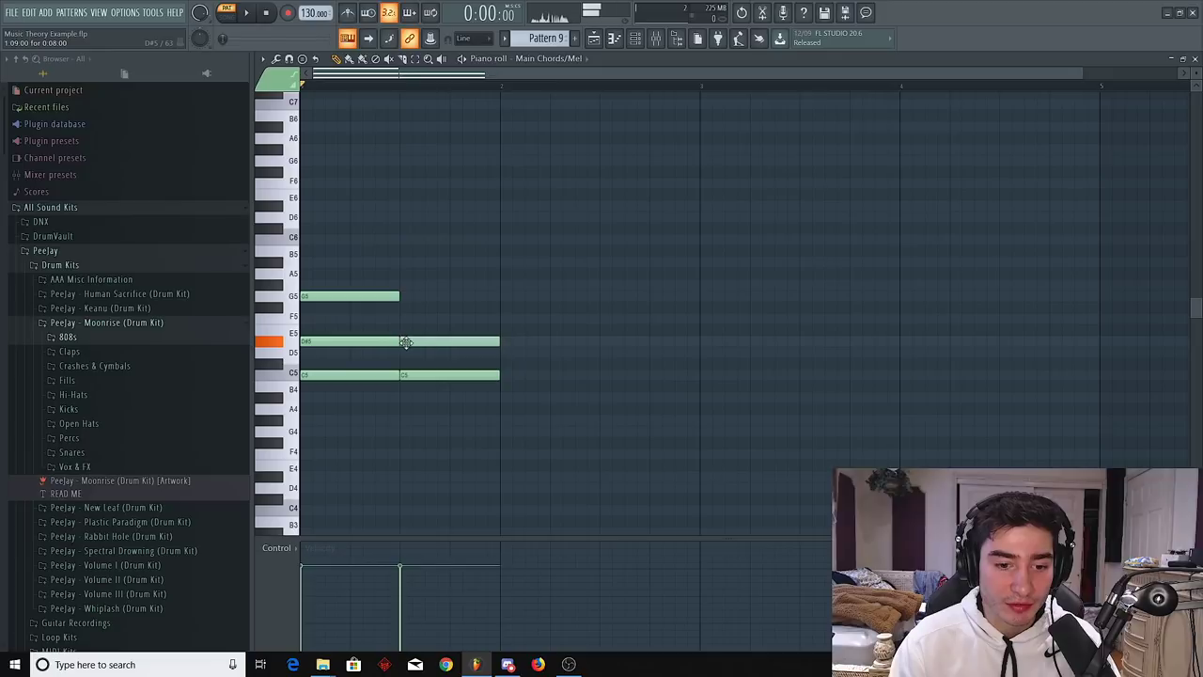
right_click(431, 342)
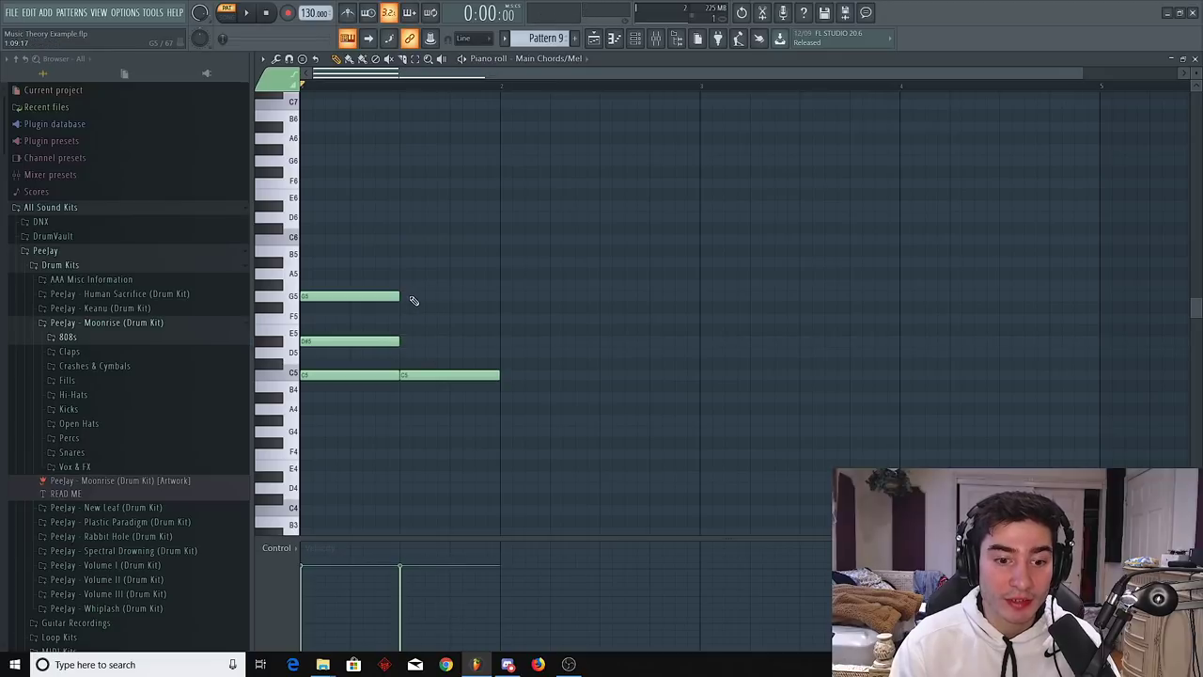
click(405, 297)
drag(444, 261, 453, 400)
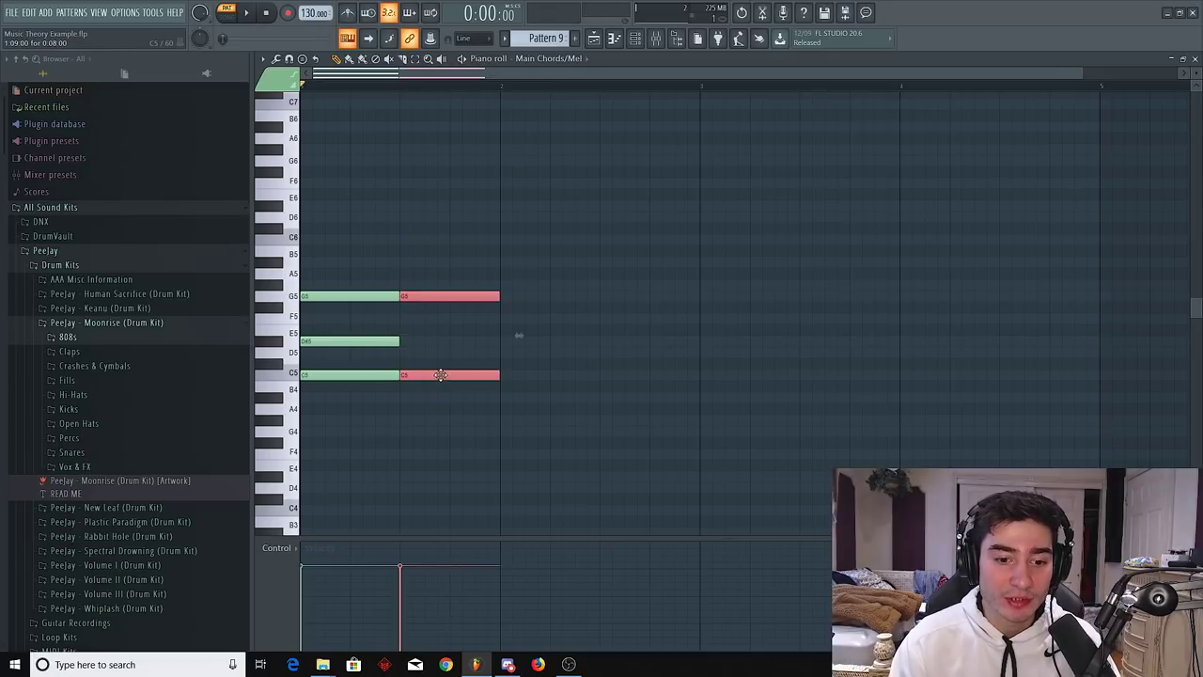
key(ctrl+b)
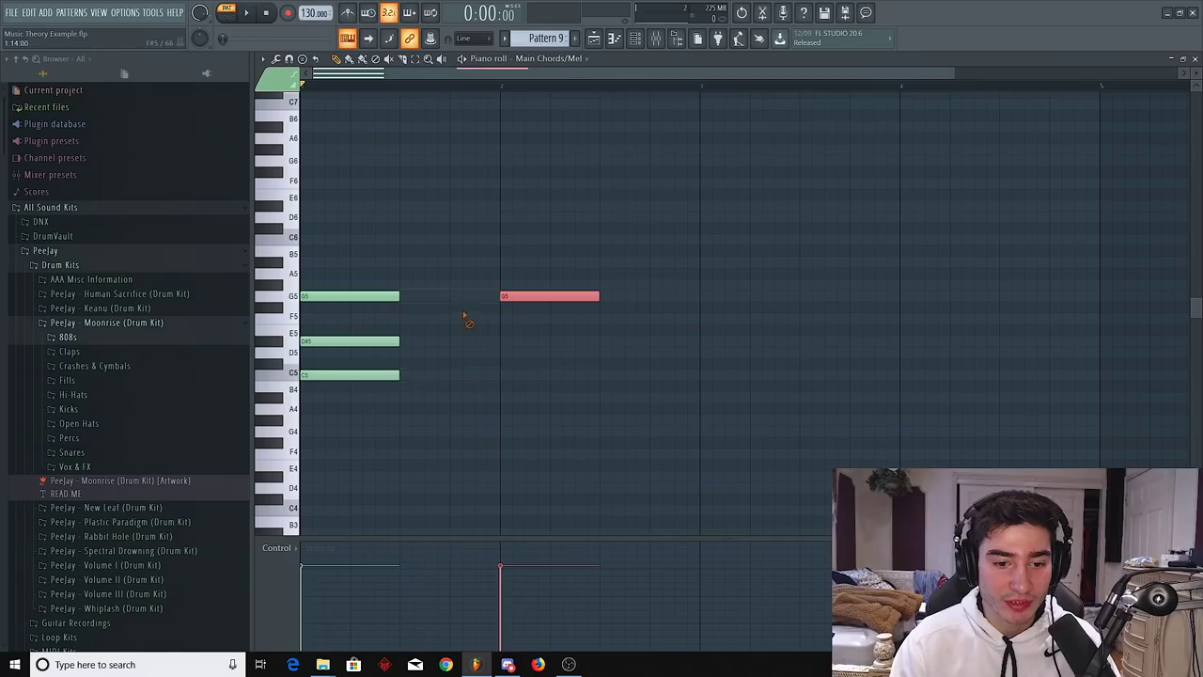
key(Delete)
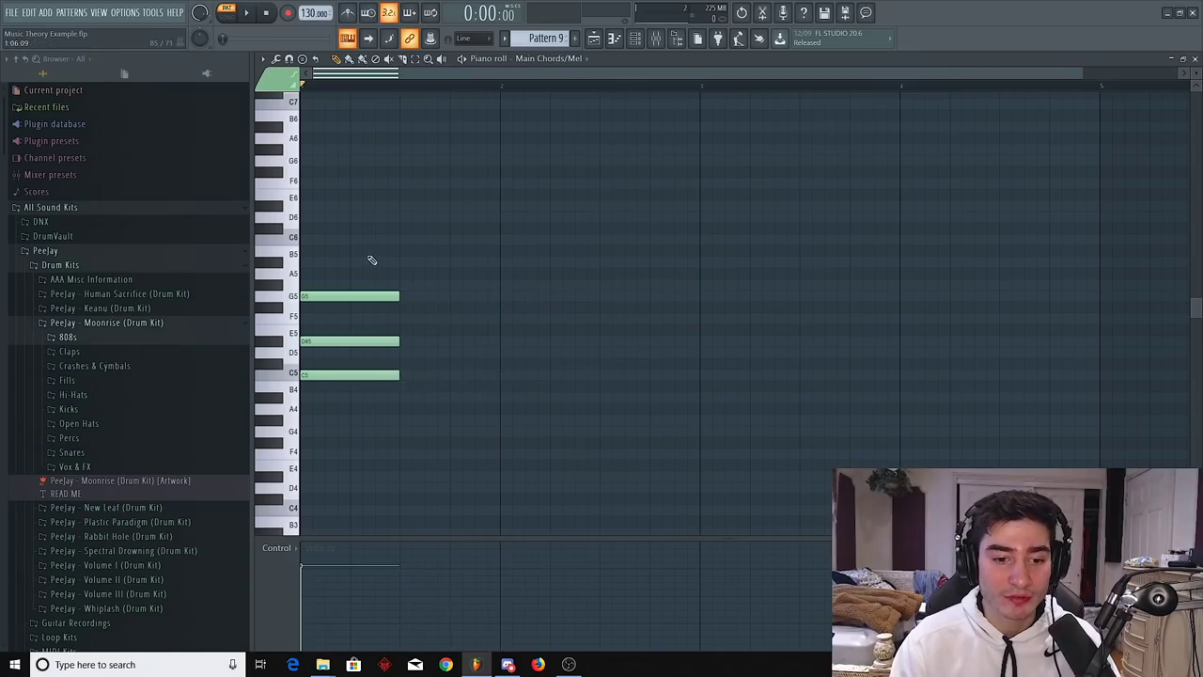
Delete the G5, D#5 and C5 notes of the chord and undo the deletion
right_click(371, 297)
right_click(372, 341)
right_click(372, 375)
key(ctrl+z)
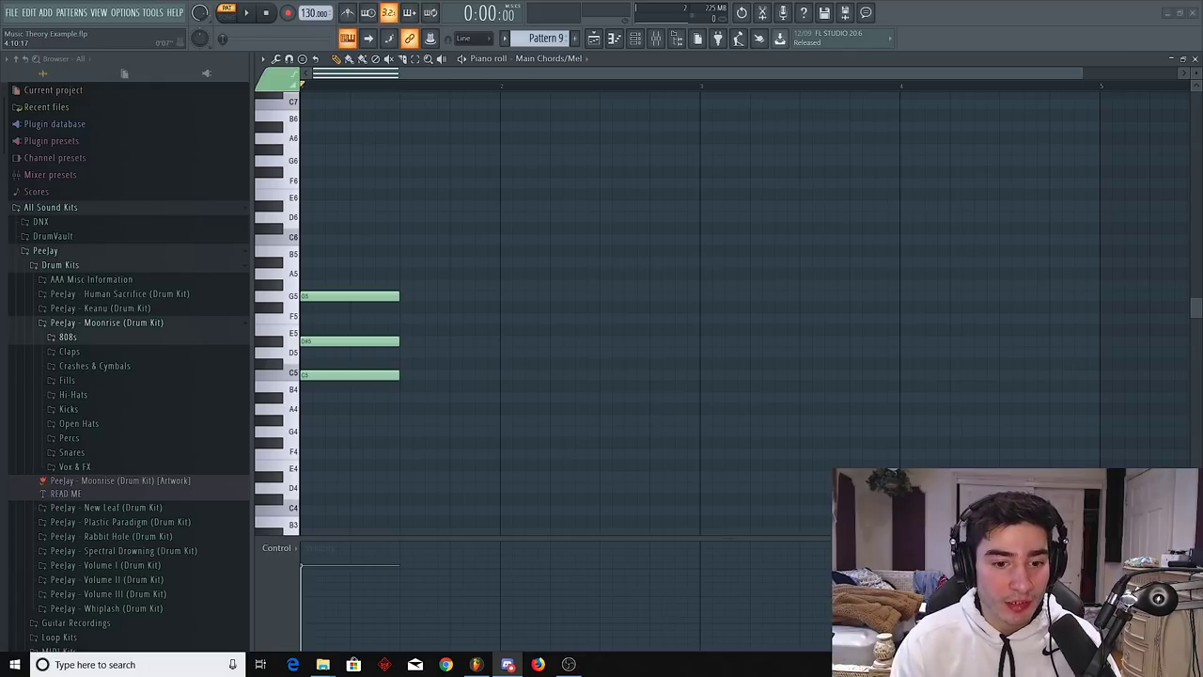
Audition the chord with its C5 raised an octave to C6, and return the note to C5
drag(408, 357, 355, 403)
key(ctrl+Up)
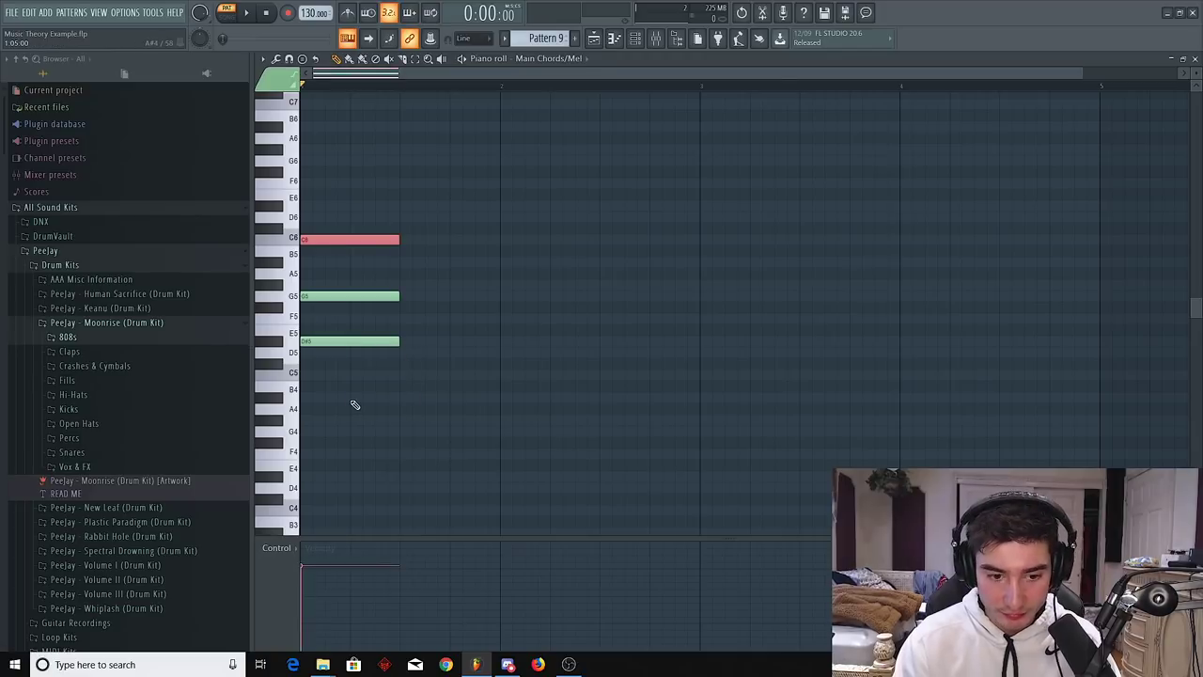
key(space)
key(space)
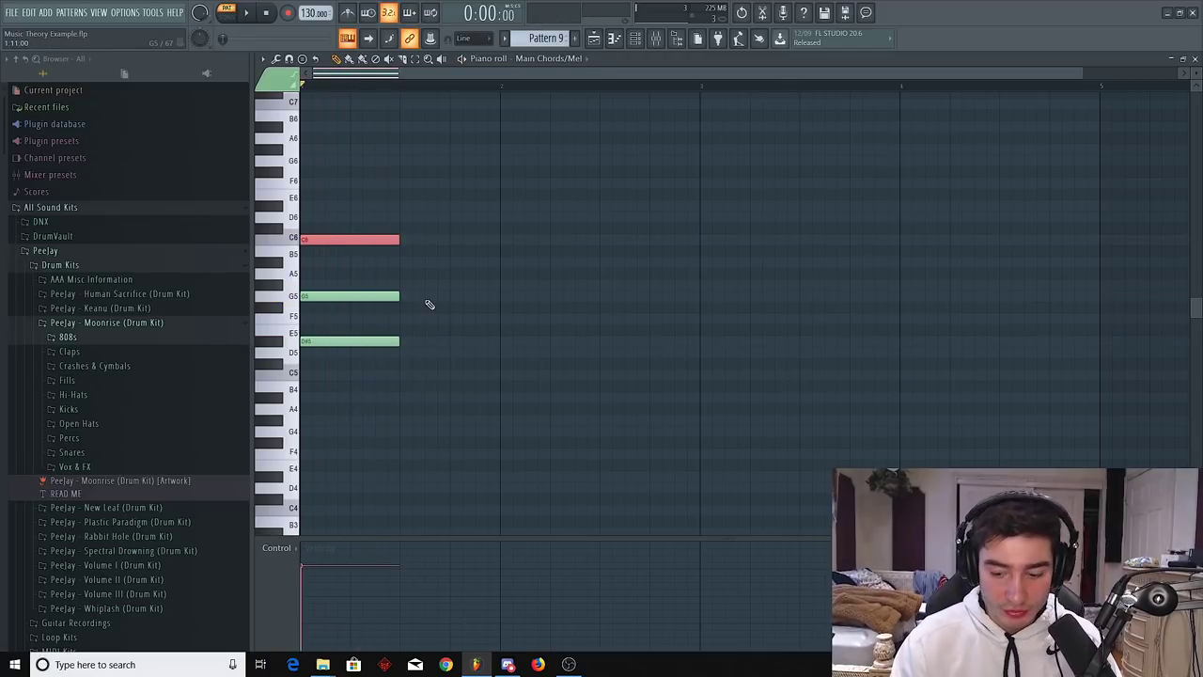
key(ctrl+Down)
Audition the chord with its G5 lowered an octave to G4, and return the note to G5
drag(394, 266, 363, 311)
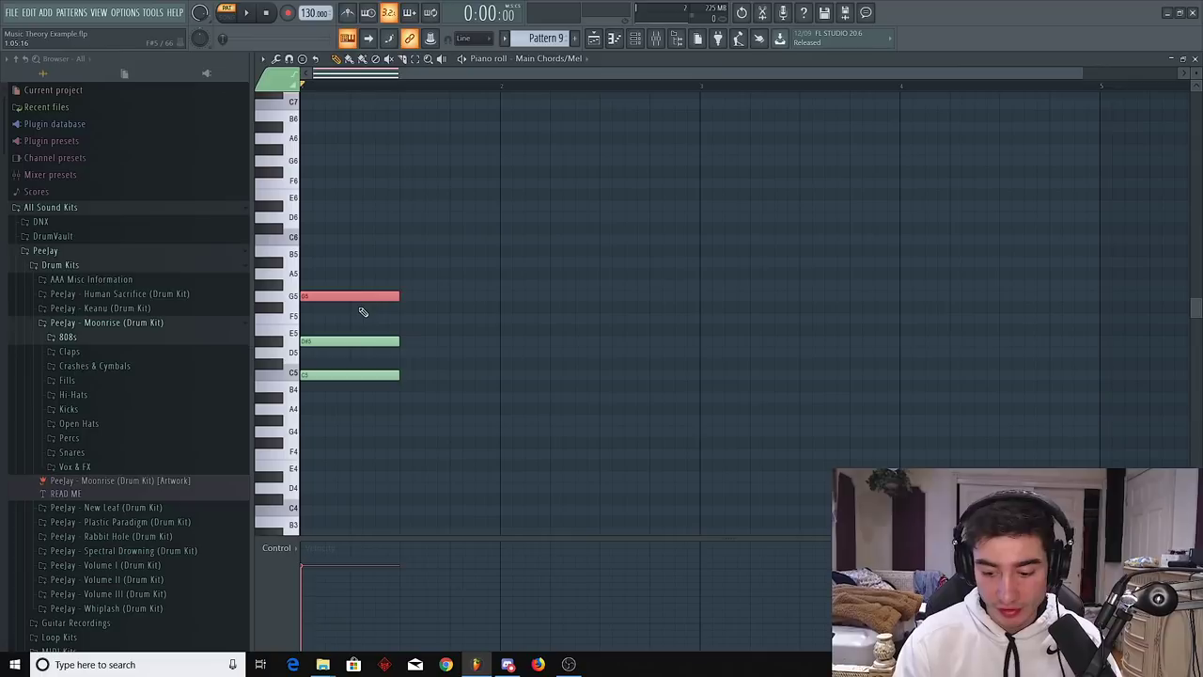
key(ctrl+Down)
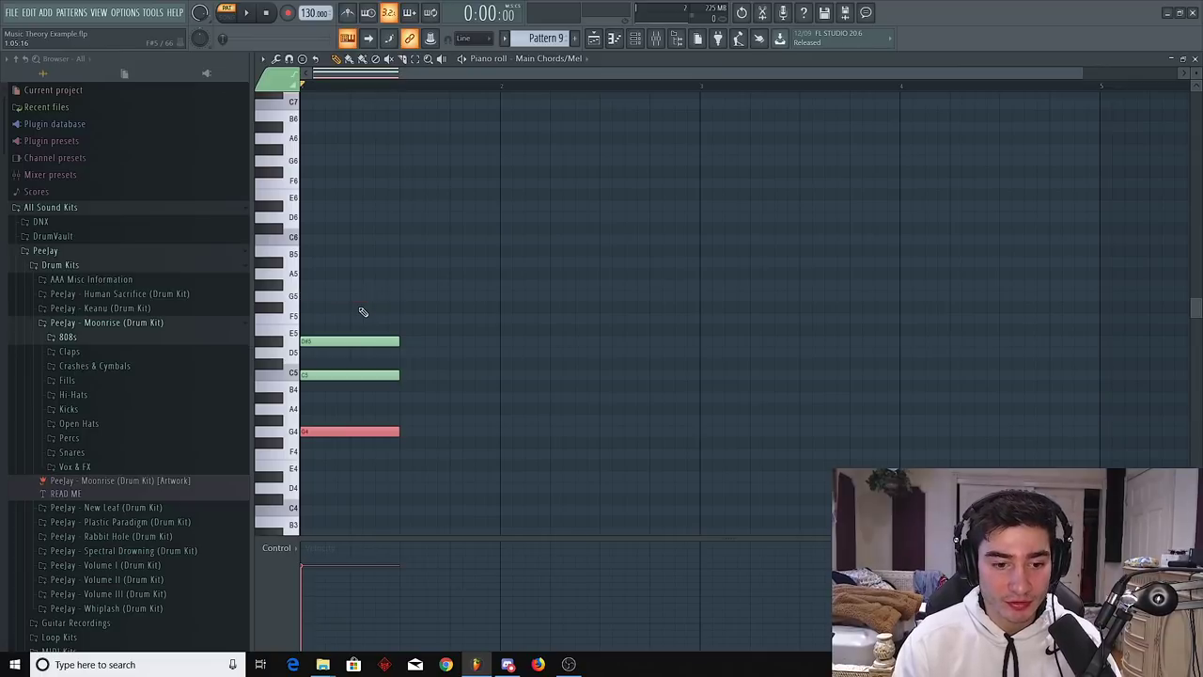
key(space)
key(space)
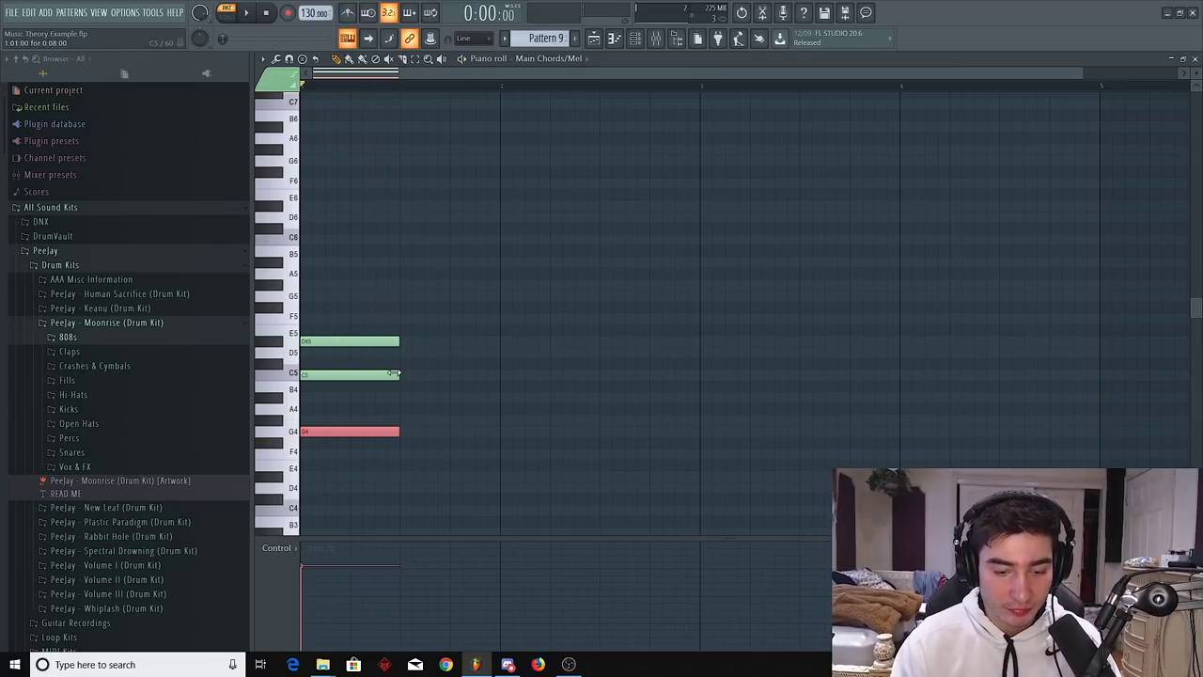
key(ctrl+Up)
Audition the chord with its D#5 raised an octave to D#6, and return the note to D#5
drag(385, 337, 363, 344)
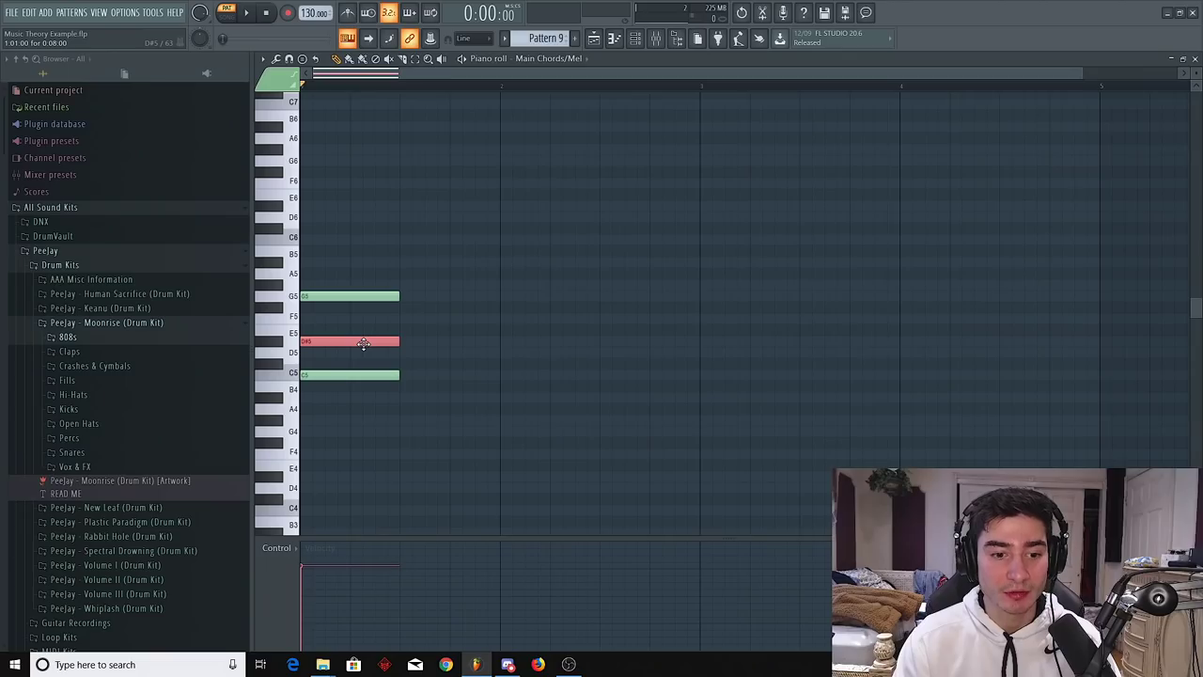
key(ctrl+Up)
key(ctrl+Down)
key(ctrl+Up)
key(space)
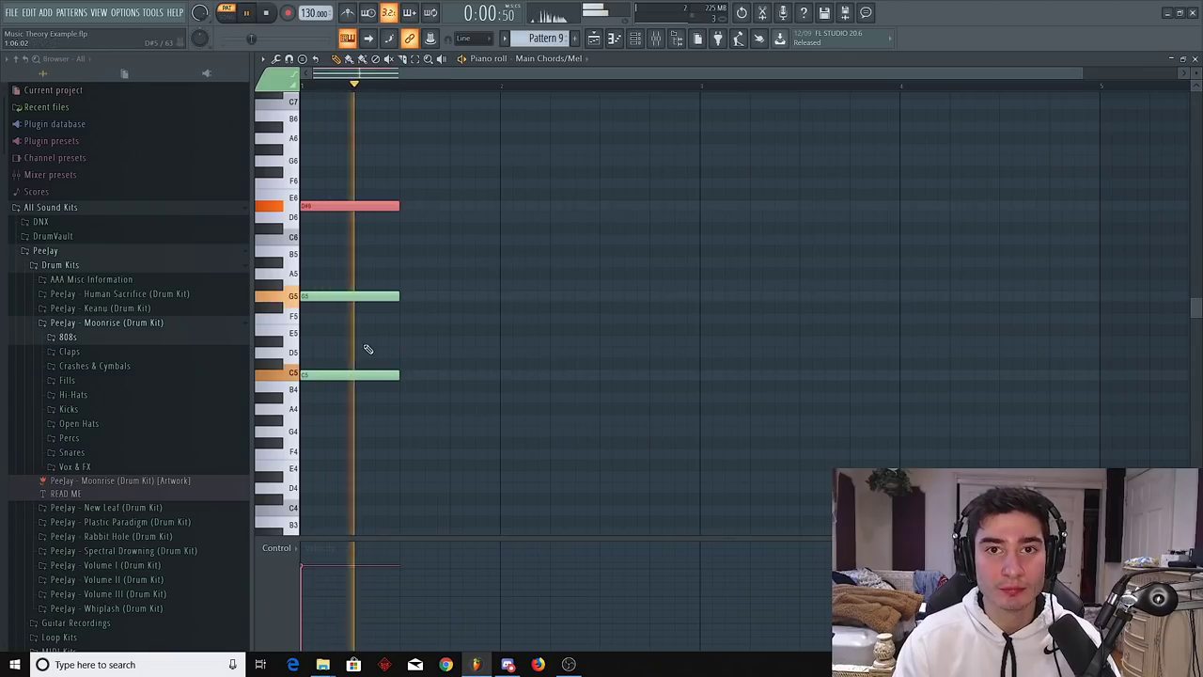
key(ctrl+Down)
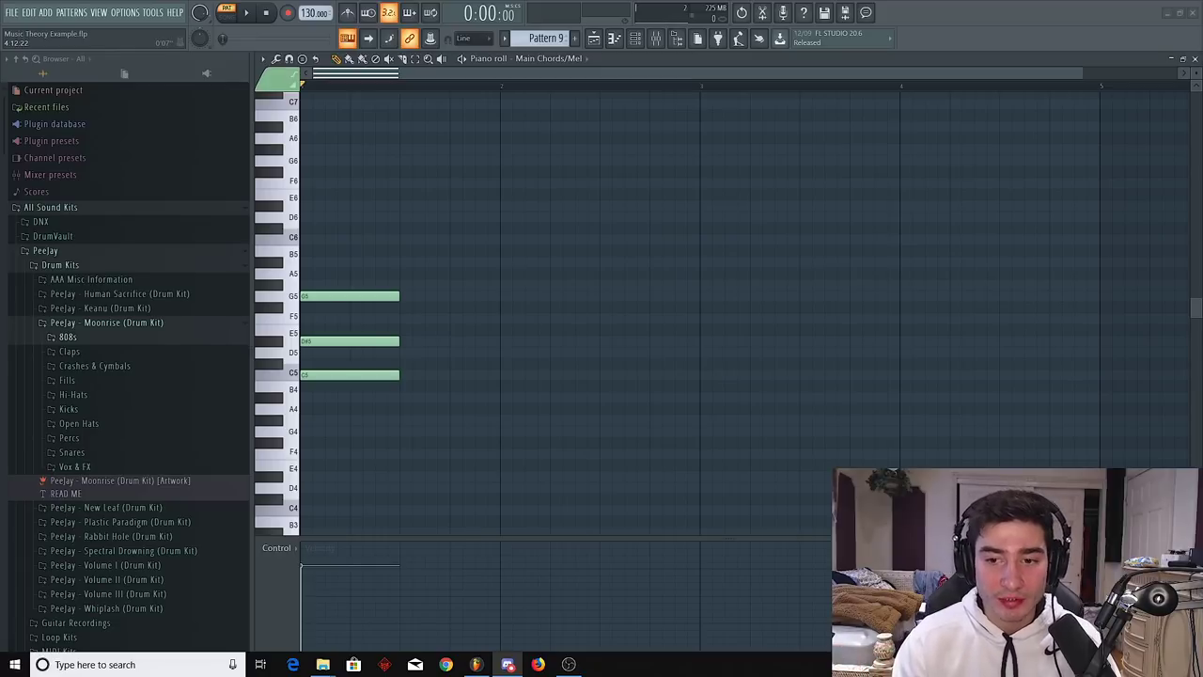
Select the top A5 note of the D5–F5–A5 chord in bar 2 and move it down to A#4
drag(475, 195, 535, 349)
click(530, 273)
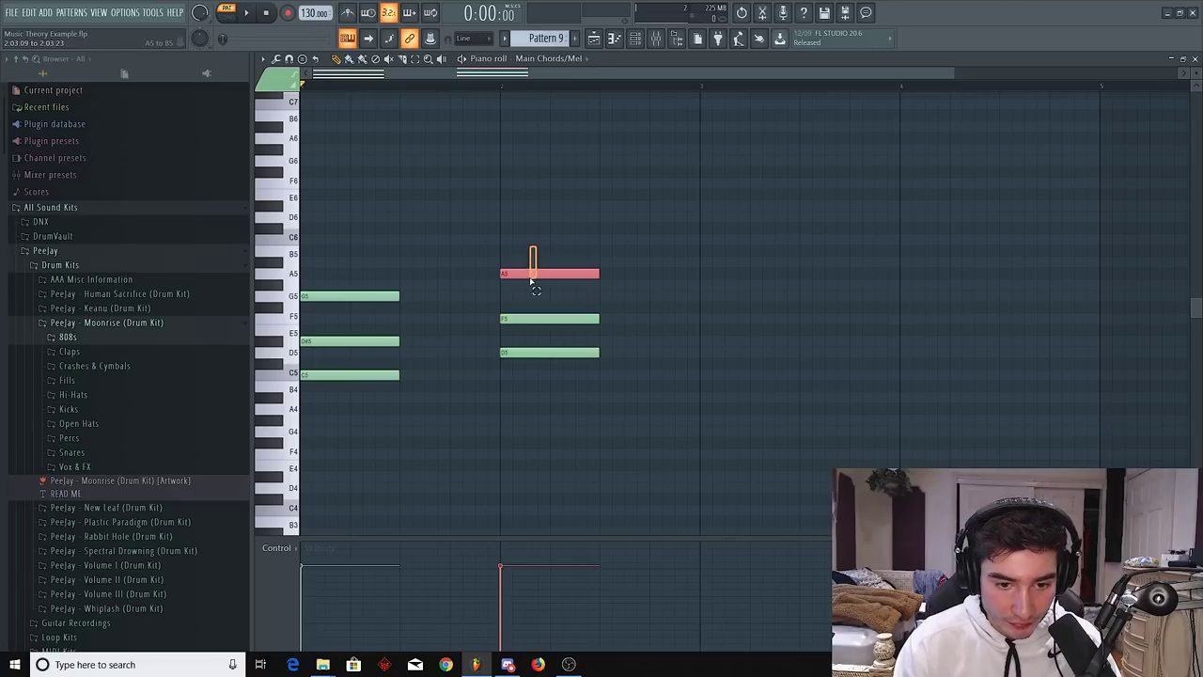
drag(530, 273, 527, 405)
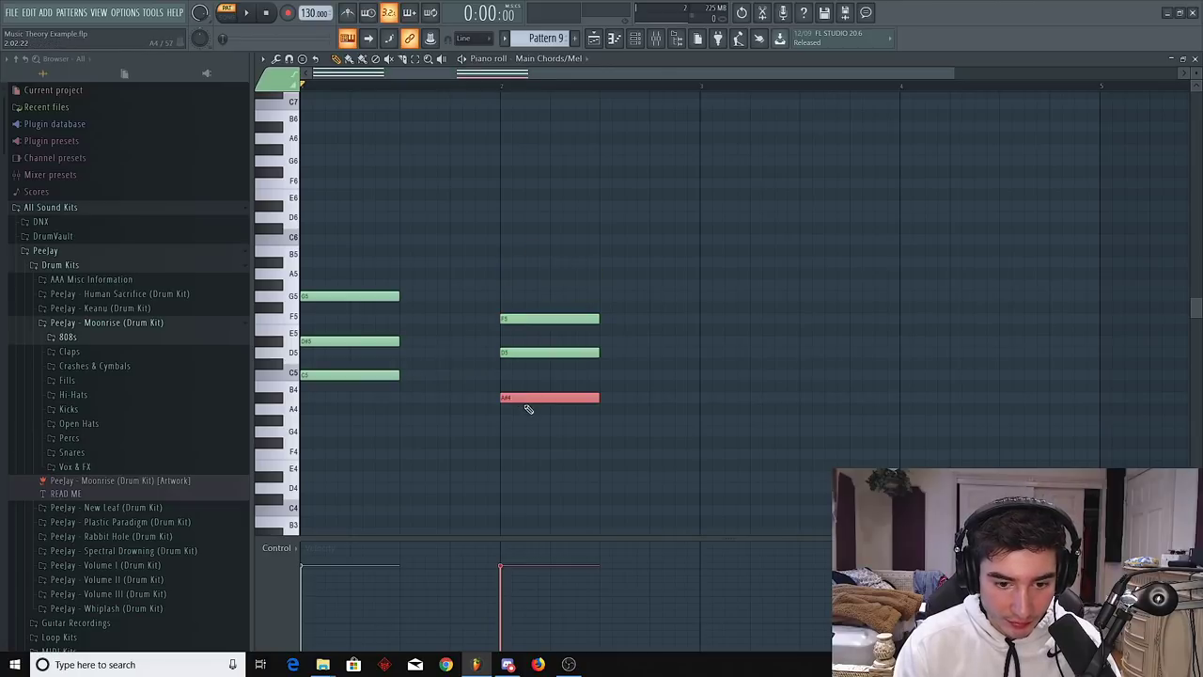
Deselect the notes and audition the C5–D#5–G5 chord followed by the A#4–D5–F5 chord
click(452, 462)
scroll(376, 310, down, 3)
key(space)
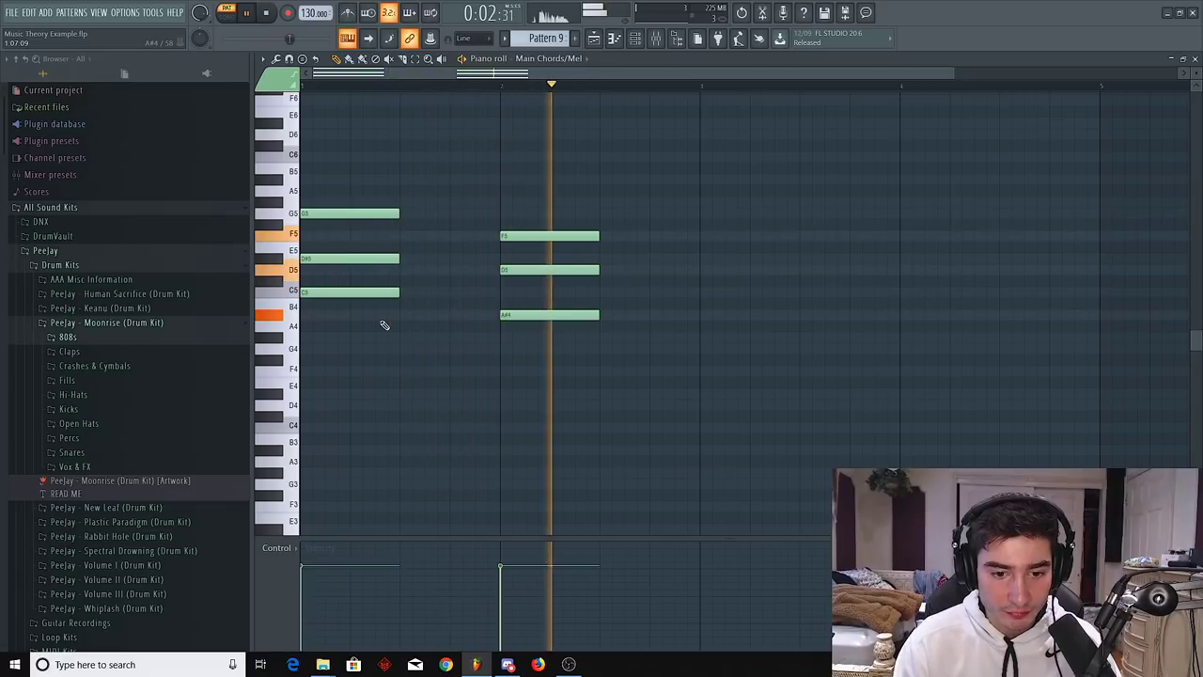
key(space)
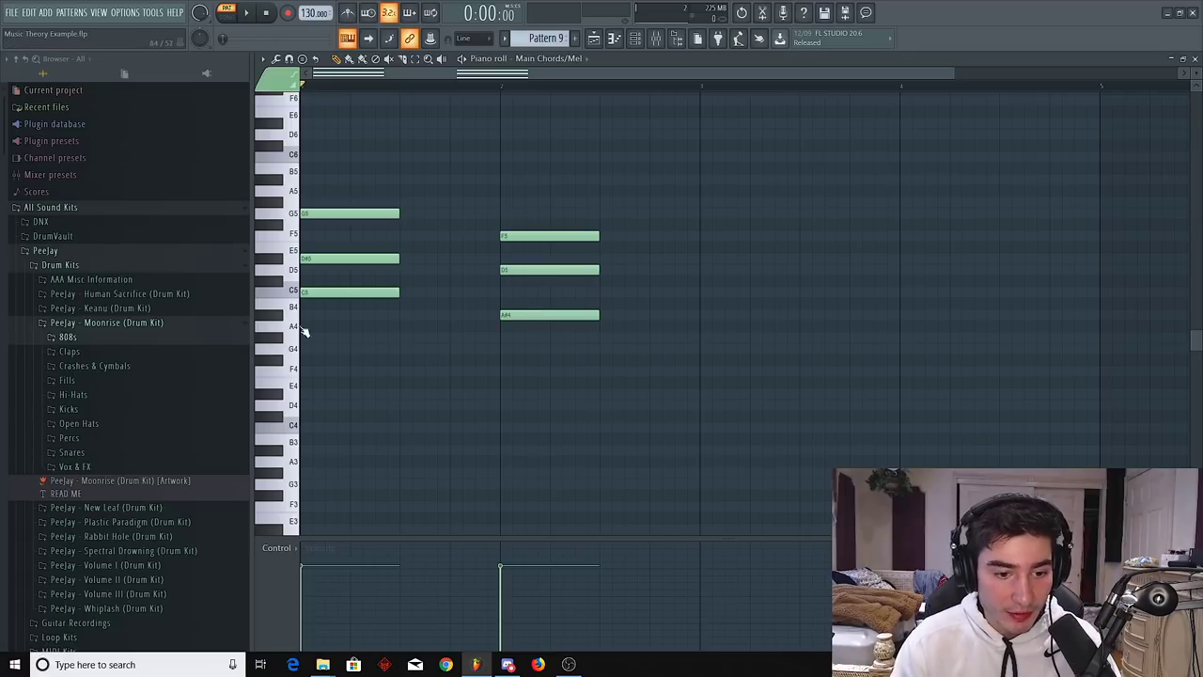
Add a C4 bass note under the first chord and an A#3 bass note under the second, and audition both
drag(328, 292, 530, 450)
key(space)
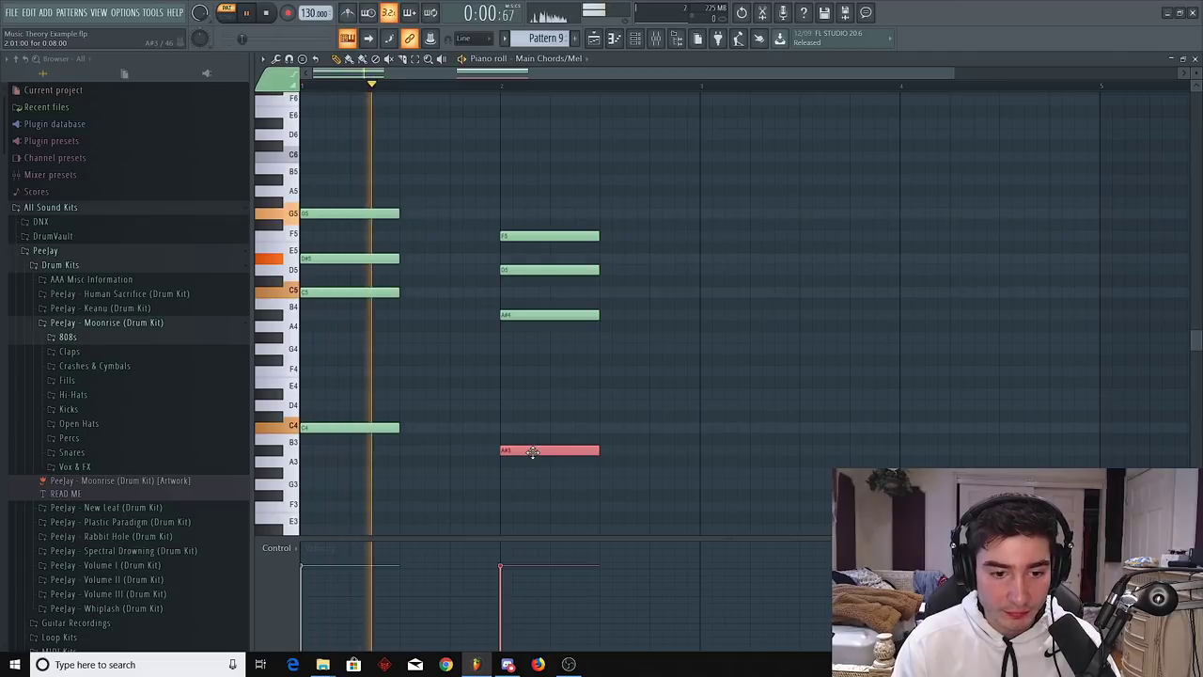
key(space)
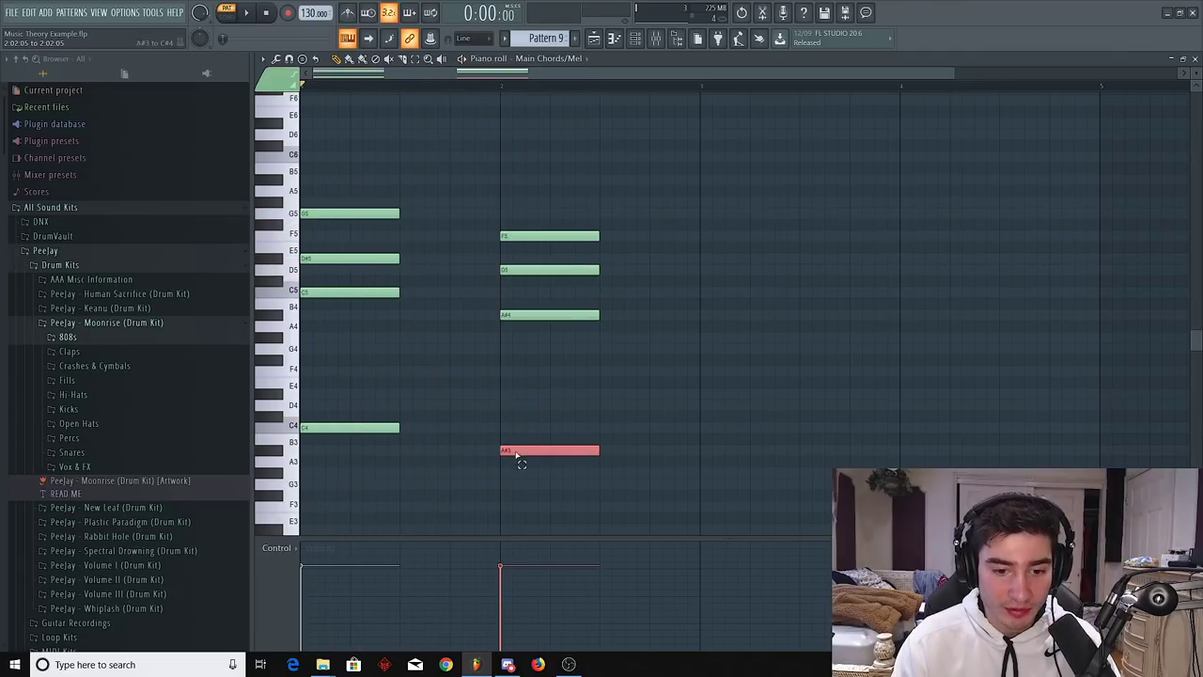
Move the second chord's bass note from A#3 up to F4 and audition the progression
drag(516, 454, 524, 367)
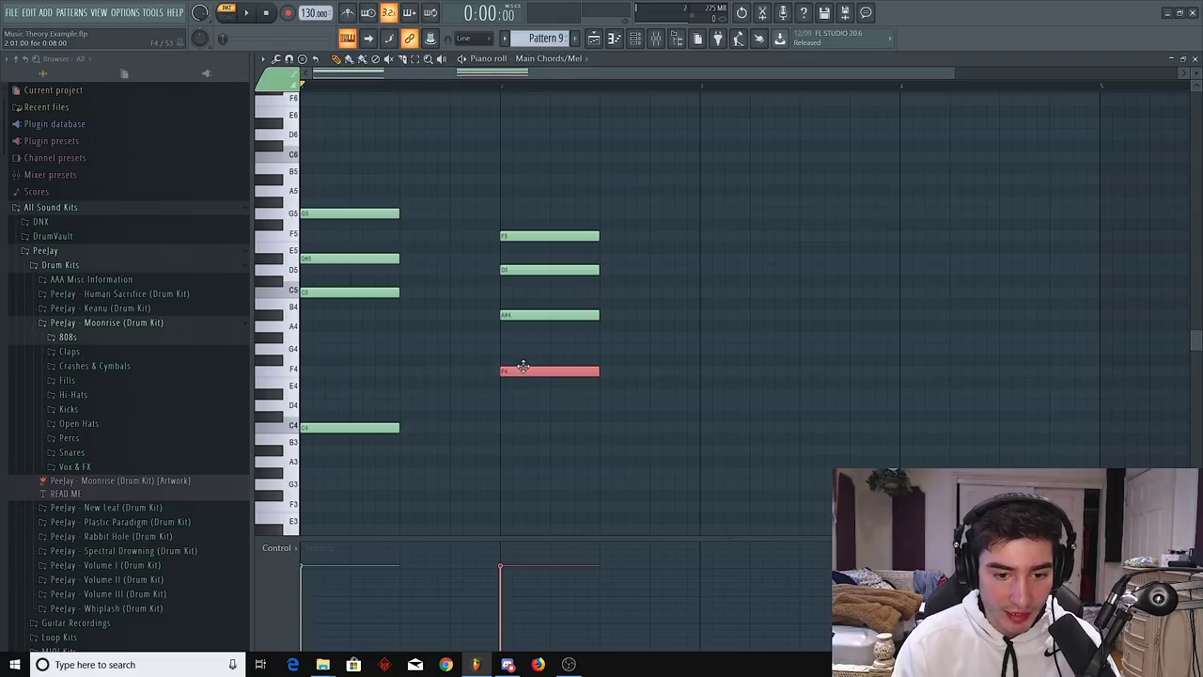
key(space)
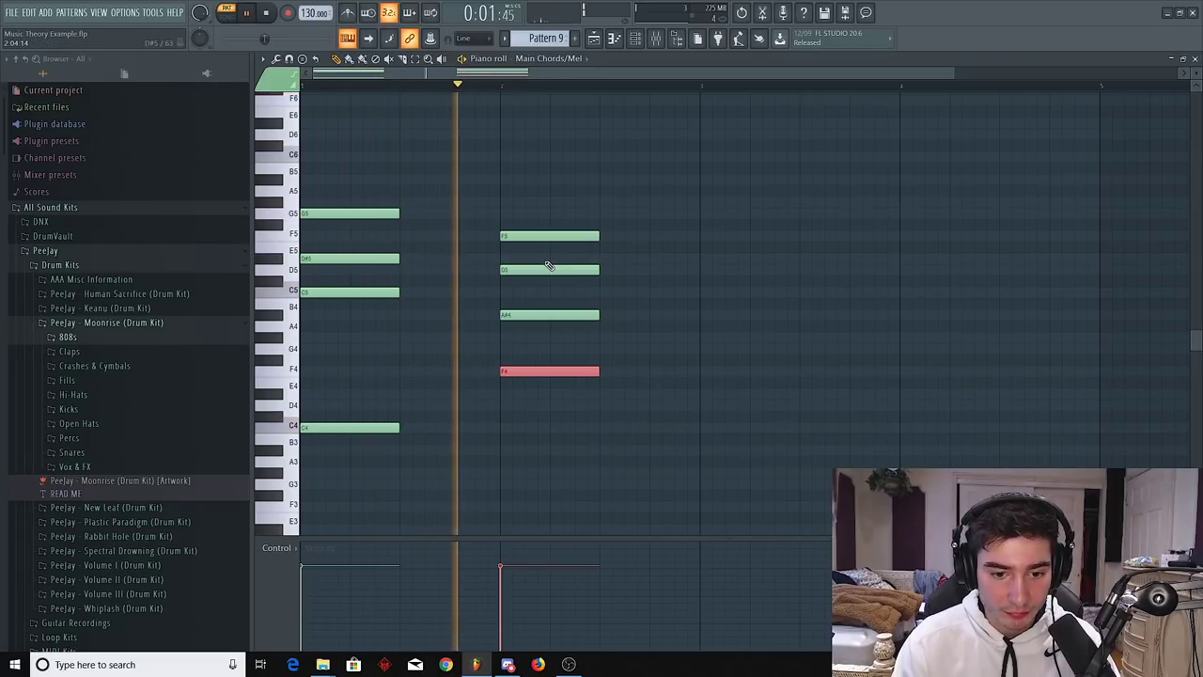
key(space)
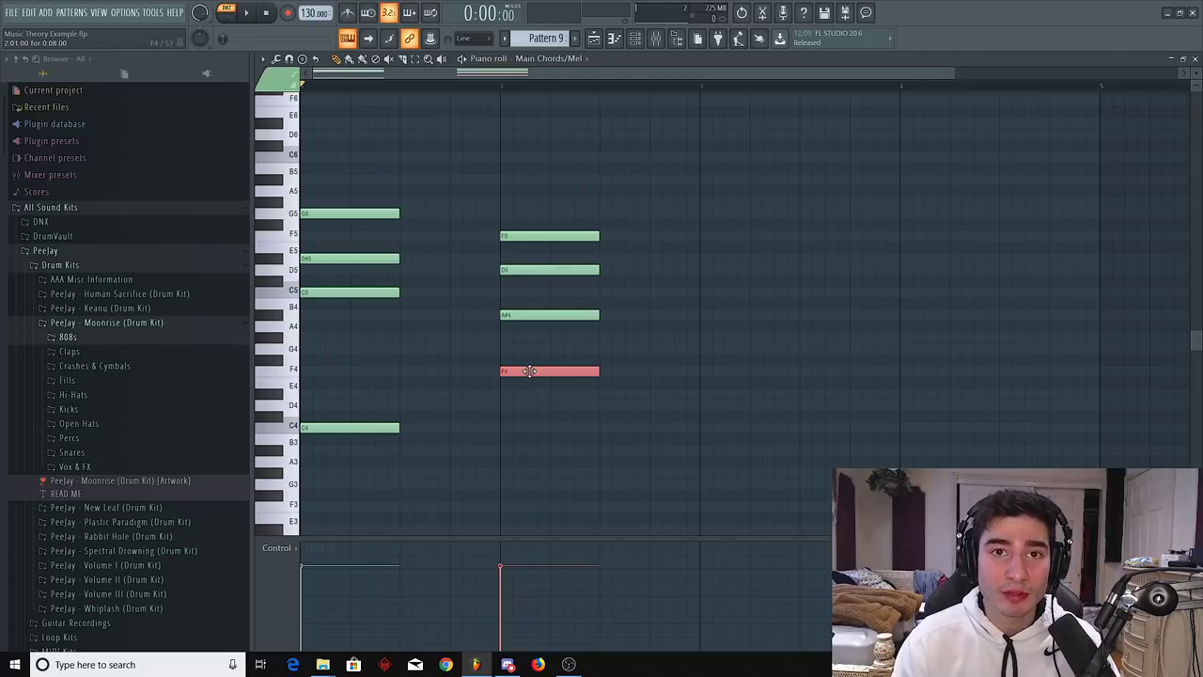
Move the second chord's bass note down to D4 and audition the progression
click(524, 270)
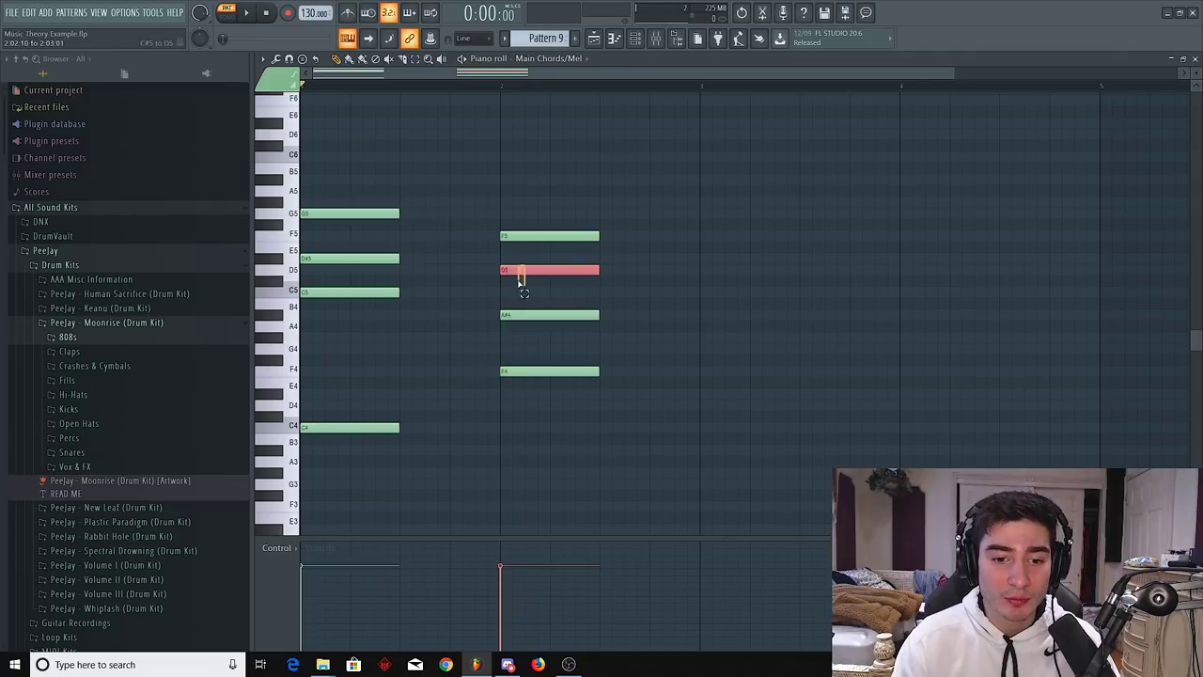
click(530, 371)
drag(524, 385, 524, 406)
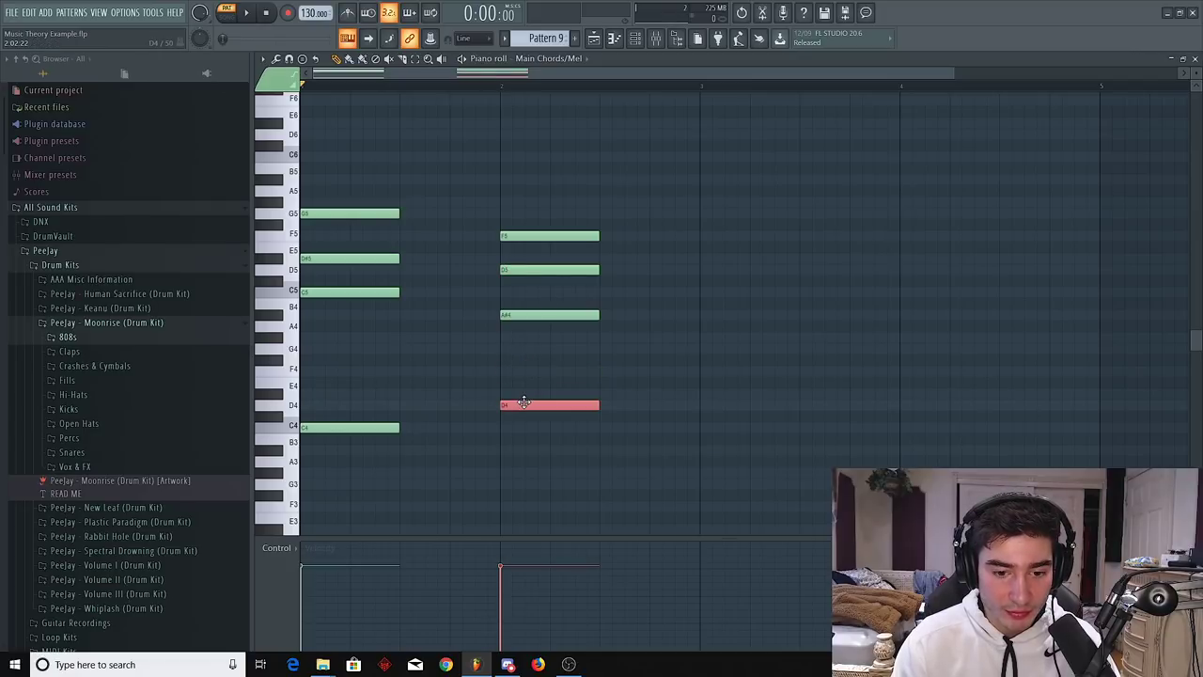
key(space)
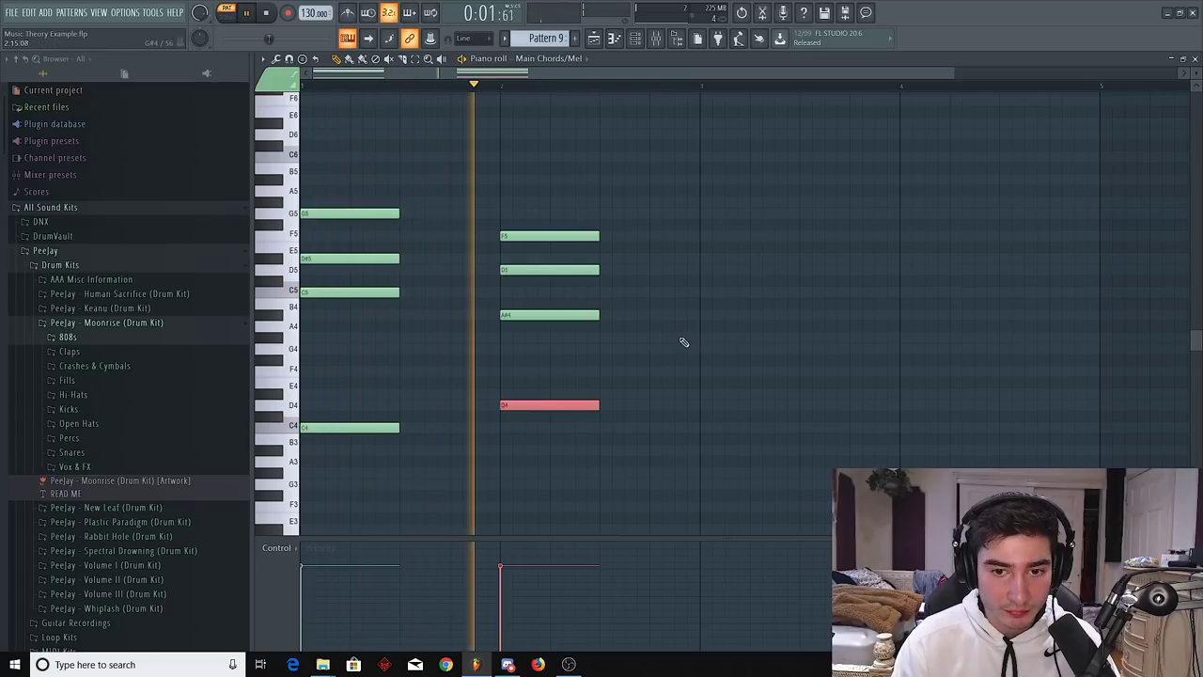
key(space)
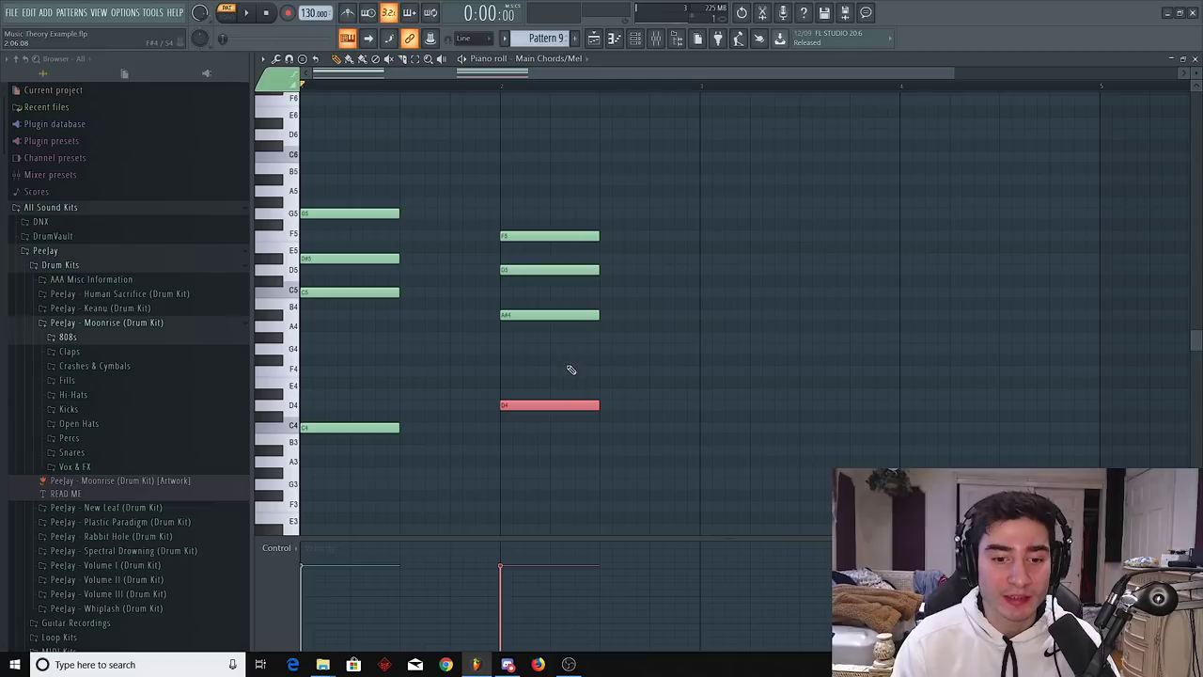
Add a G4 passing note directly after the first chord, matching one of its chord tones
click(383, 258)
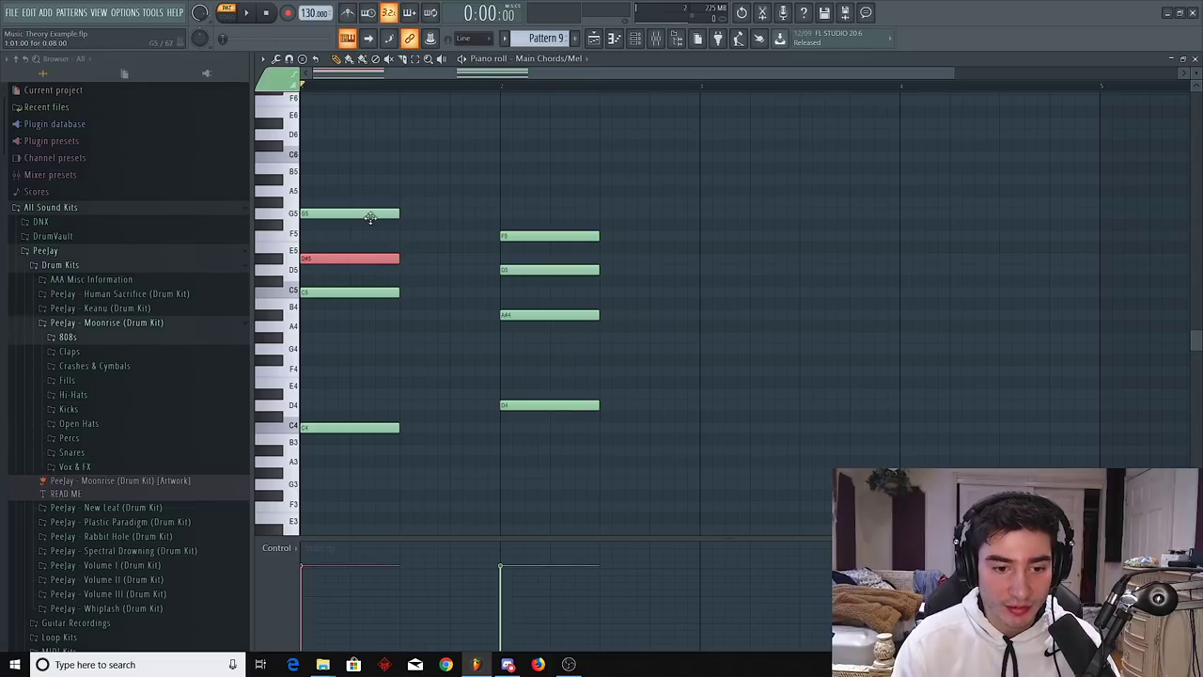
click(370, 217)
drag(338, 207, 449, 350)
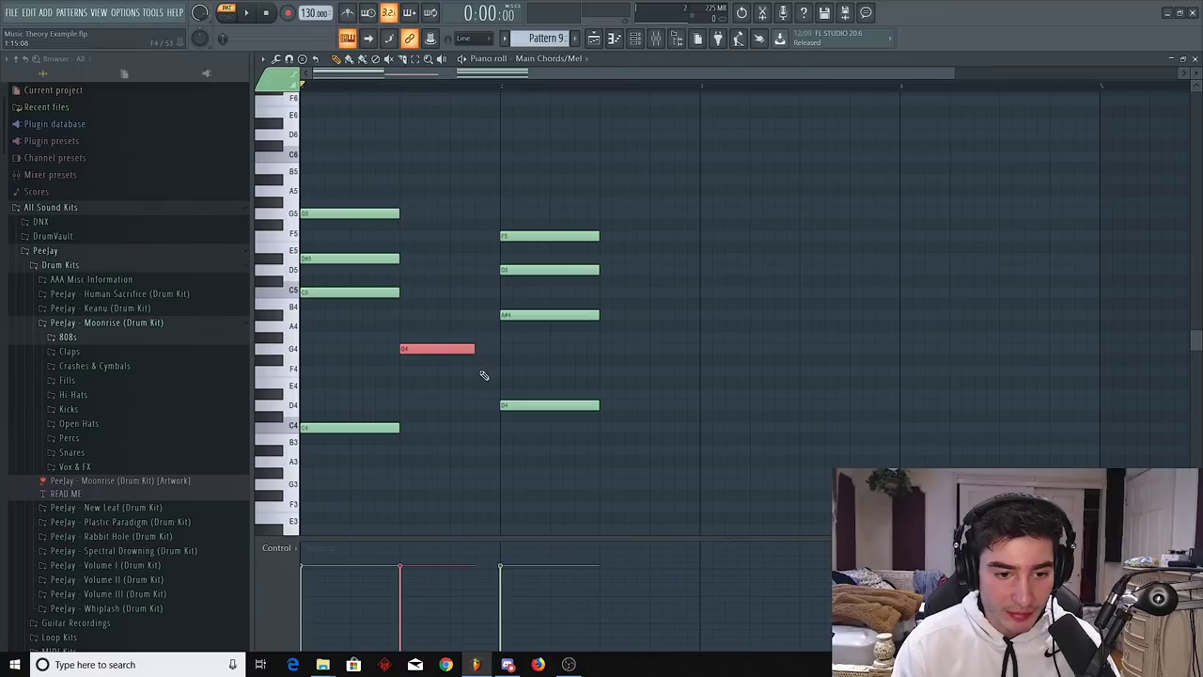
Place a short D#4 passing note before the second chord, set that chord's bass to F4, and audition the result
click(483, 371)
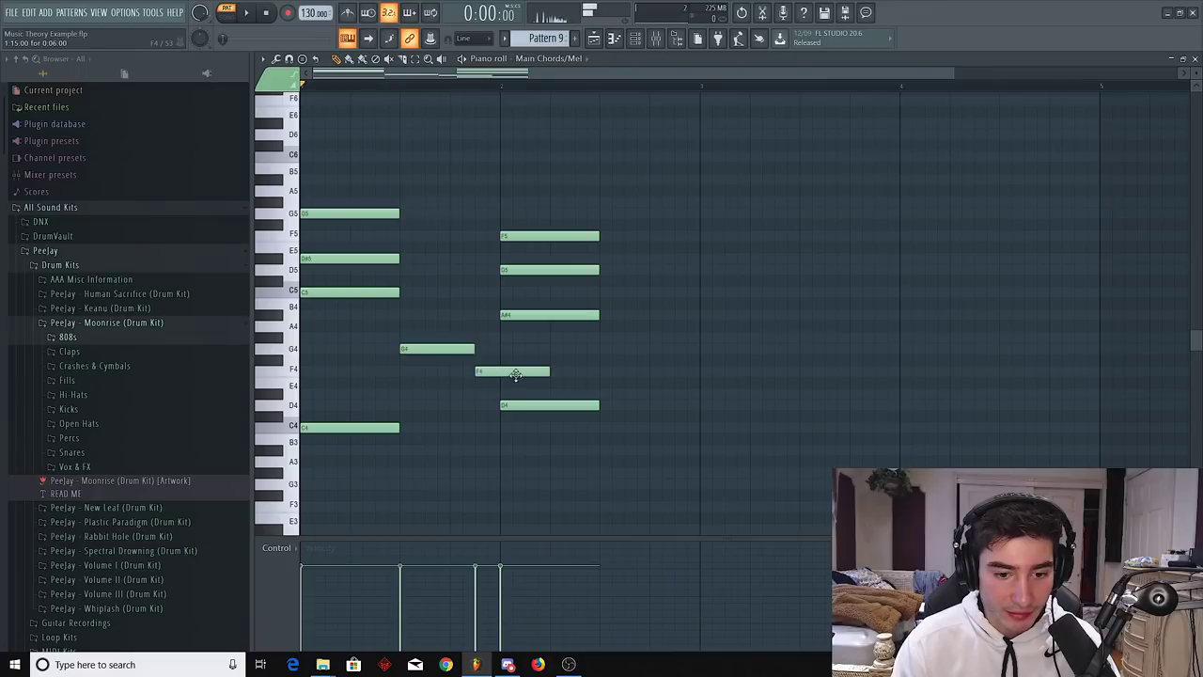
mouse_move(515, 375)
mouse_down()
mouse_move(515, 394)
mouse_move(500, 394)
mouse_move(536, 348)
mouse_move(536, 371)
mouse_up()
key(space)
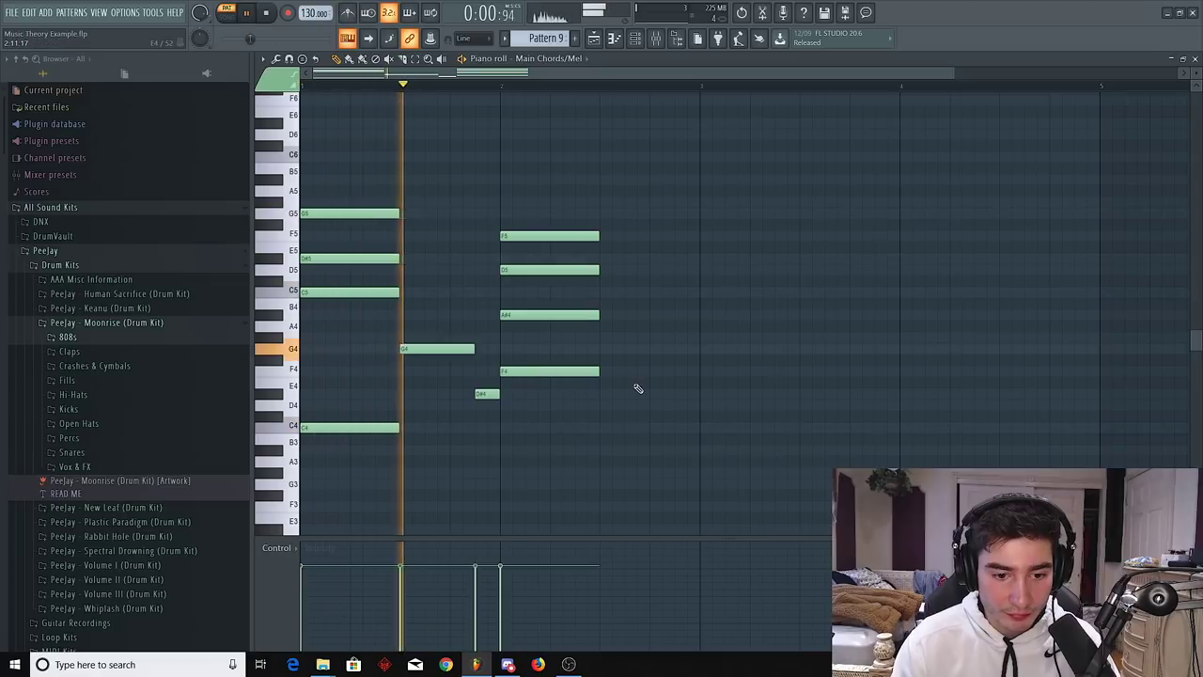
key(space)
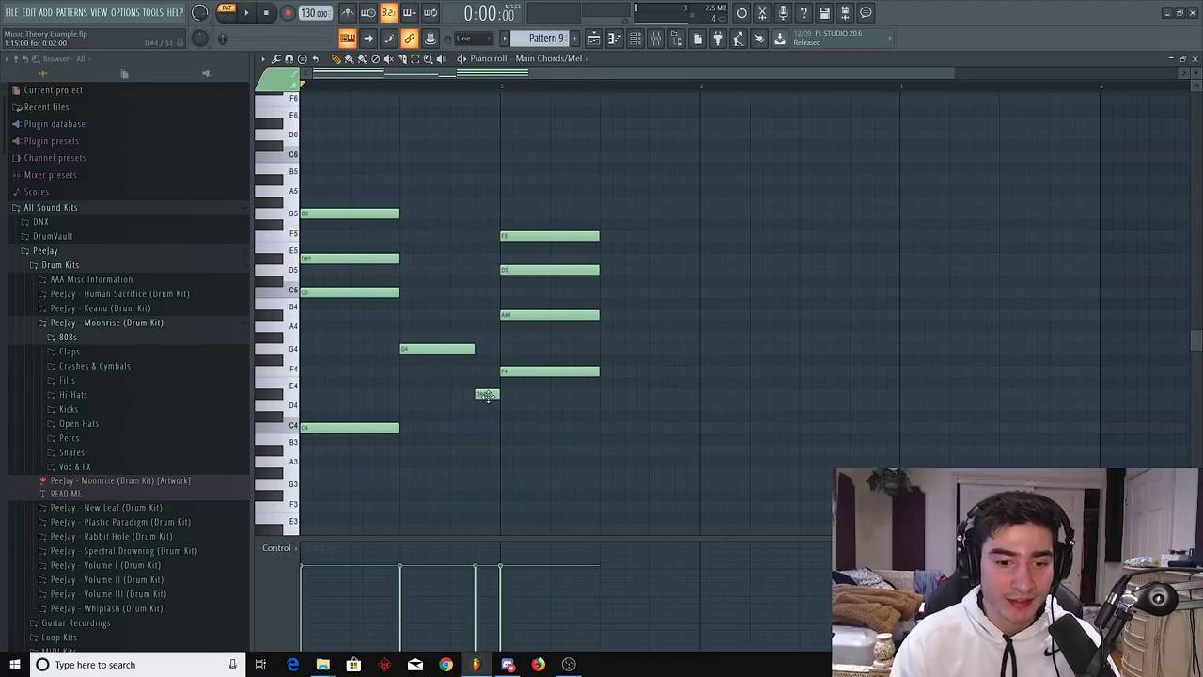
Replace the first chord's C4 bass with a chord-length D#4, delete the short D#4 passing note, and audition the progression
drag(498, 394, 486, 394)
right_click(378, 428)
click(304, 394)
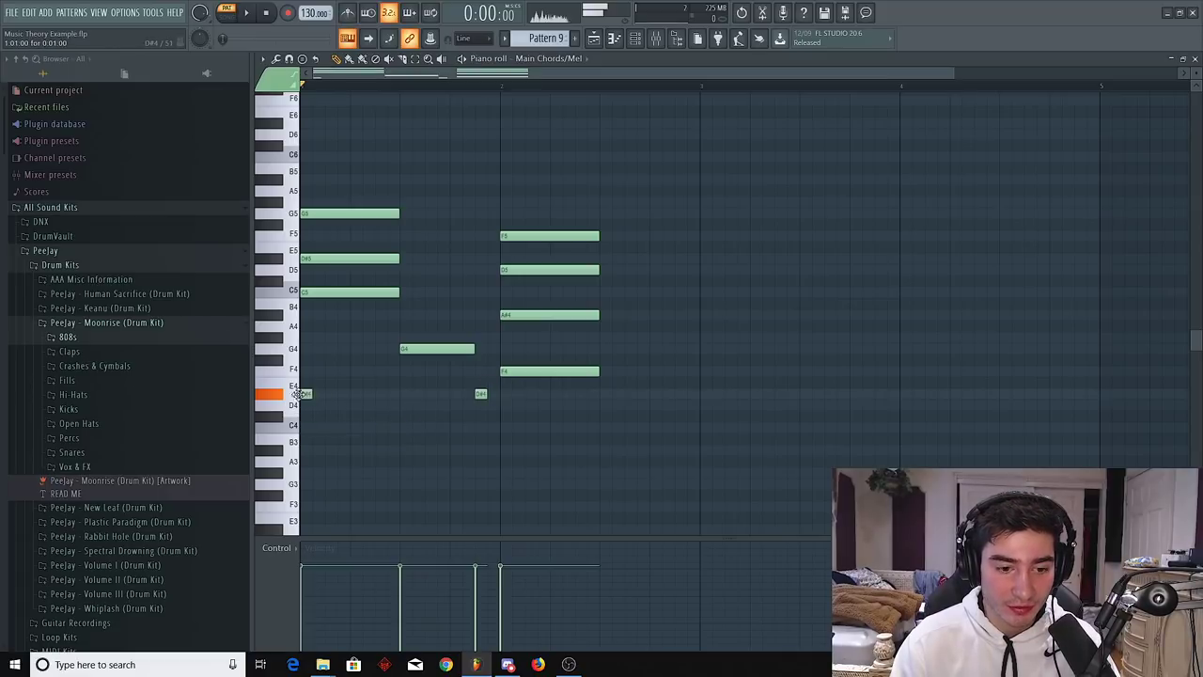
drag(314, 394, 400, 394)
right_click(486, 393)
key(space)
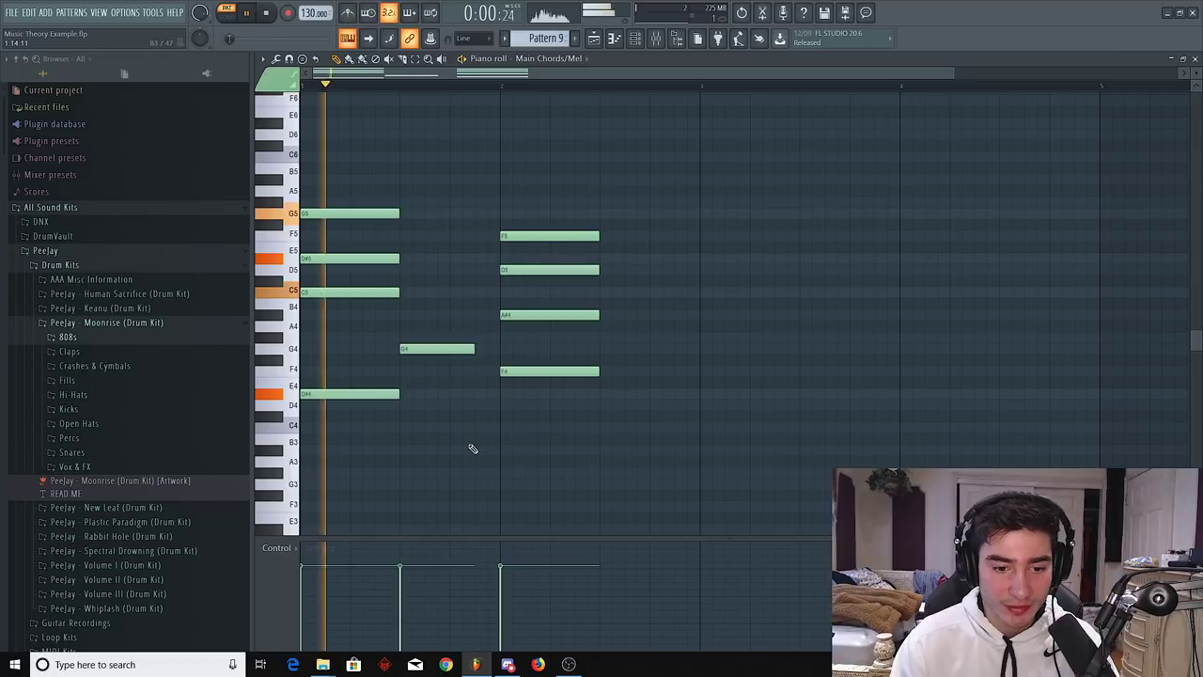
key(space)
Move the first chord's bass note back down from D#4 to C4 and audition the progression
drag(356, 392, 356, 427)
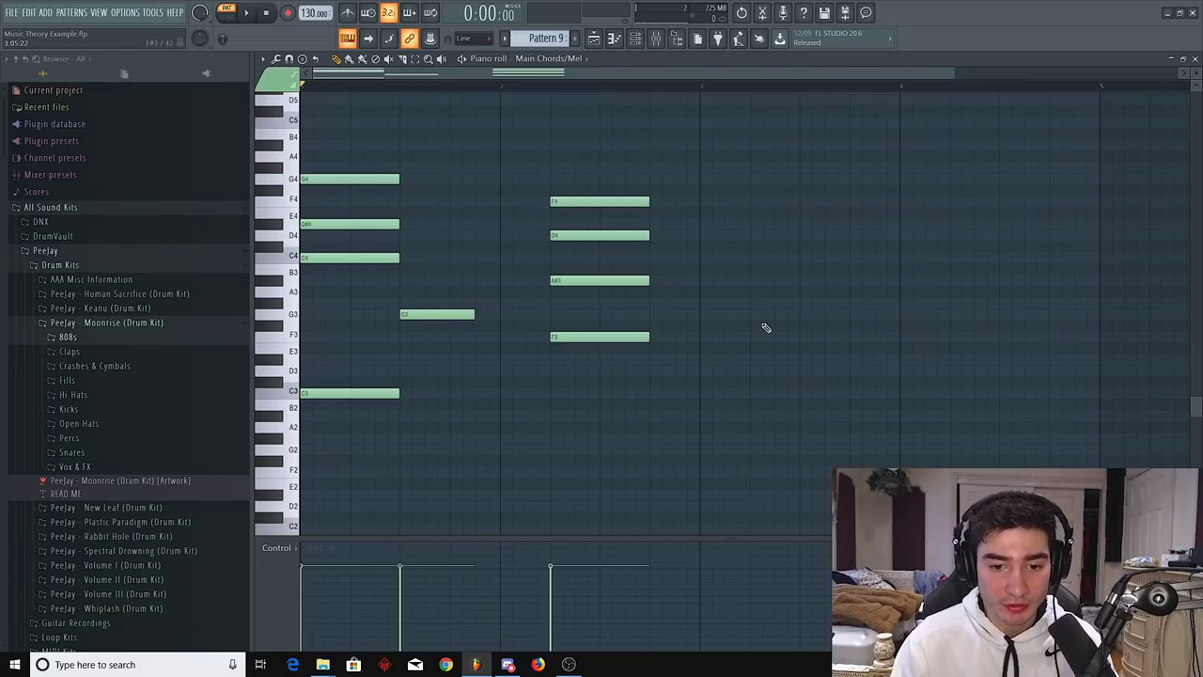
key(space)
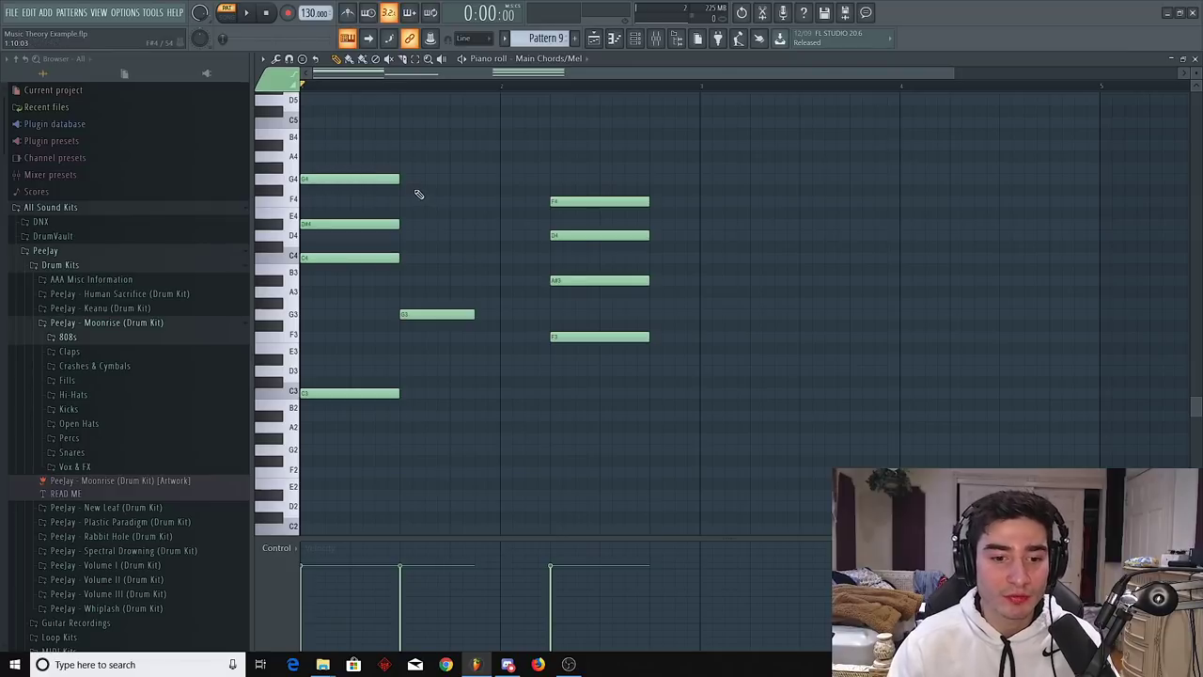
Stack A#4, D5 and F5 extension notes on top of the first chord, aligned to its start
scroll(466, 273, up, 3)
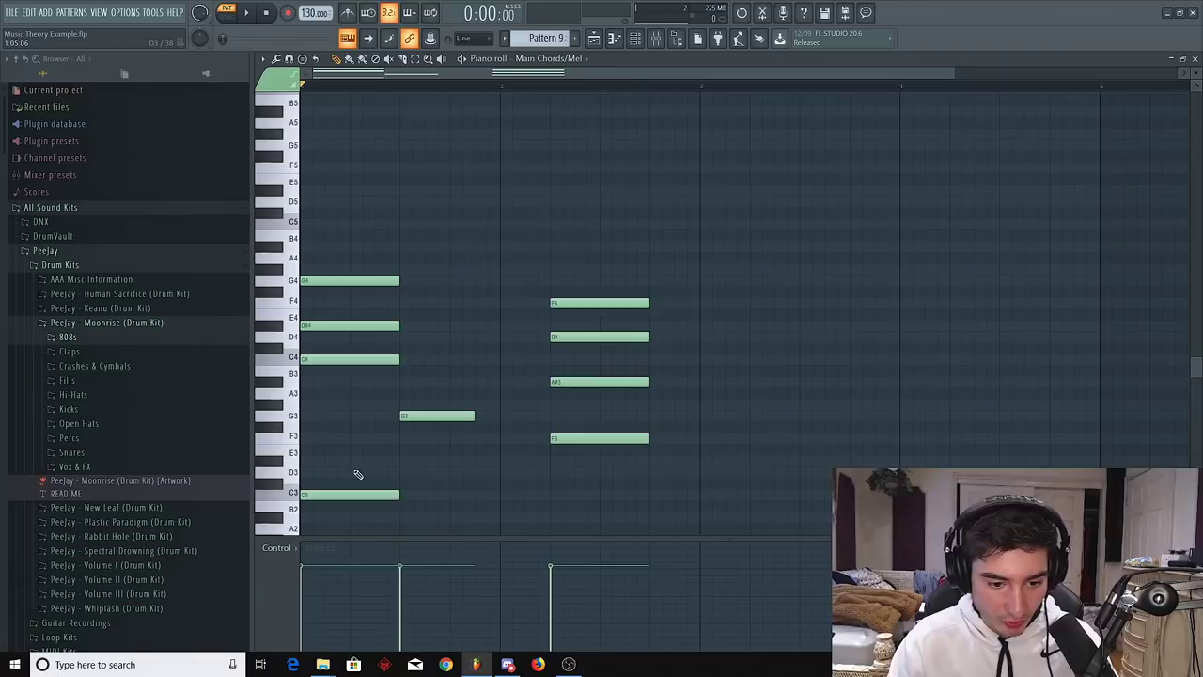
scroll(367, 441, down, 3)
scroll(458, 332, down, 3)
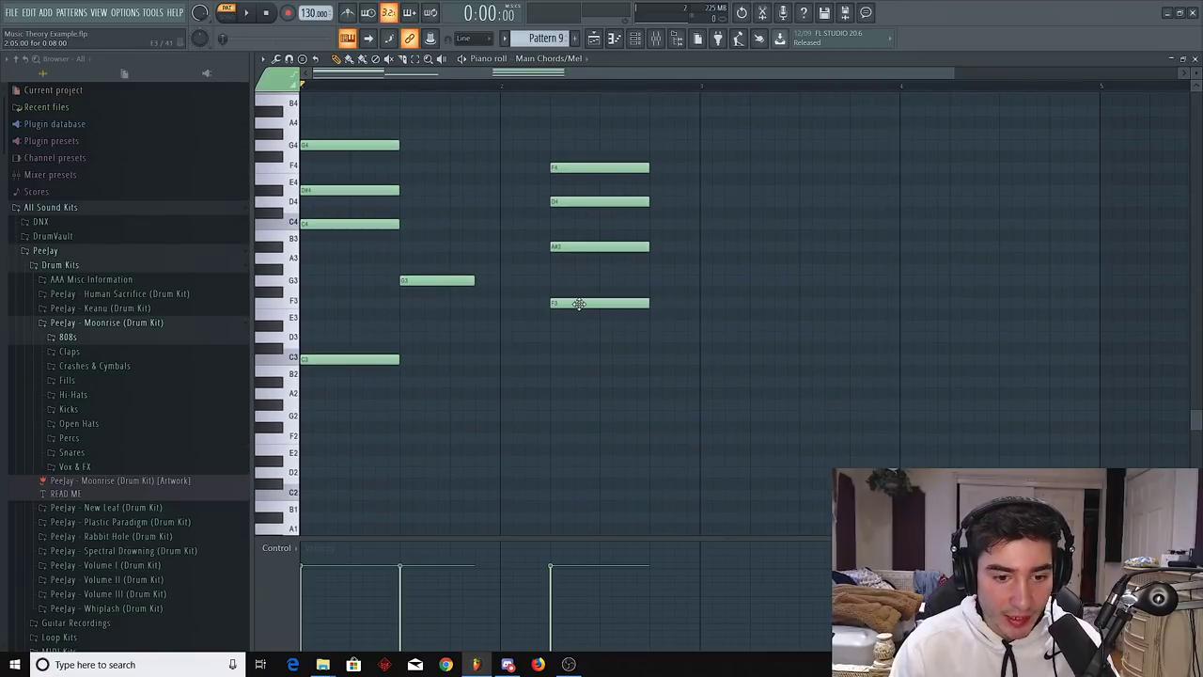
scroll(415, 287, up, 3)
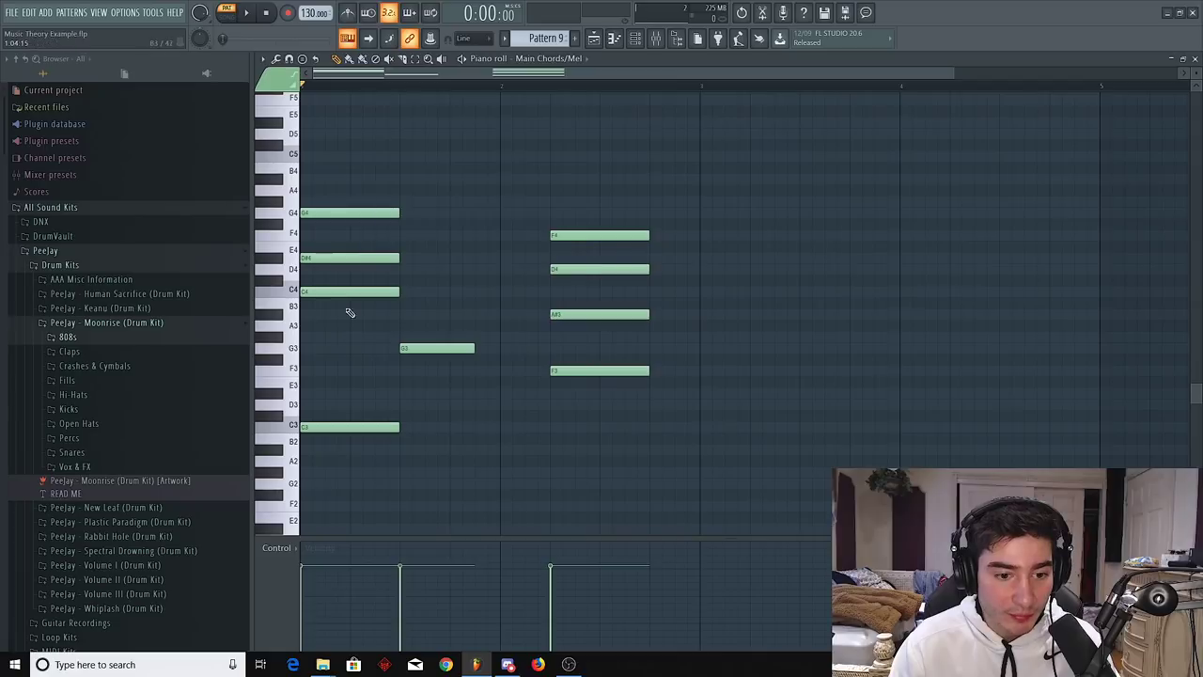
drag(333, 184, 312, 181)
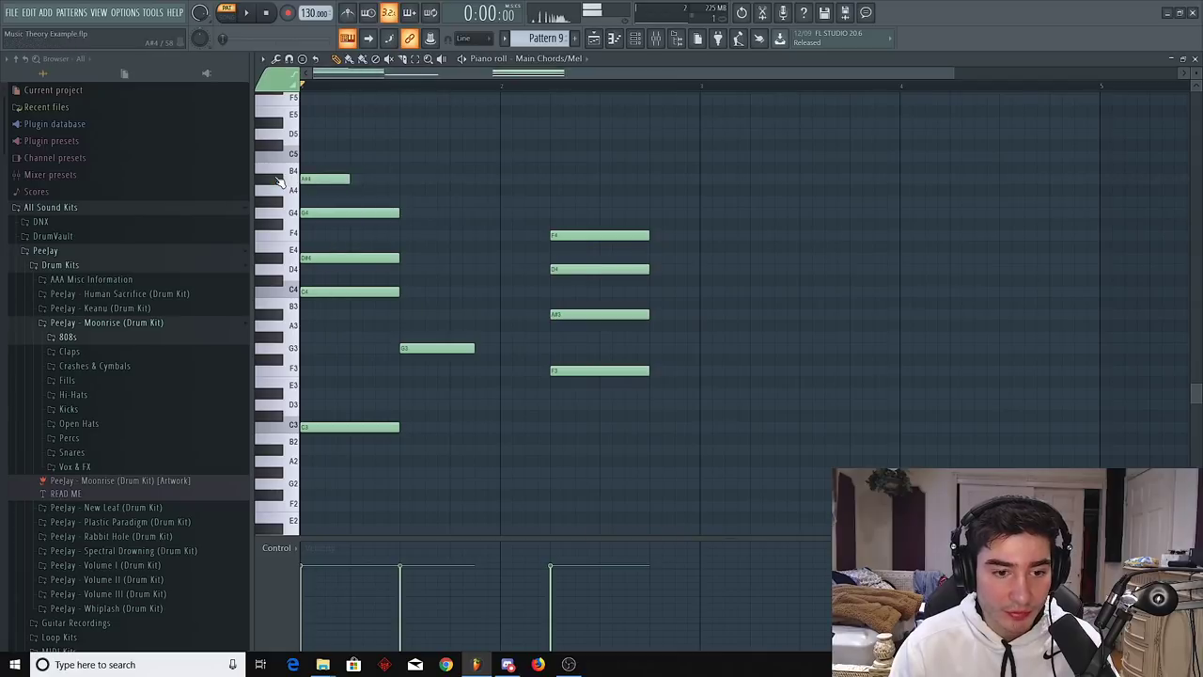
click(313, 137)
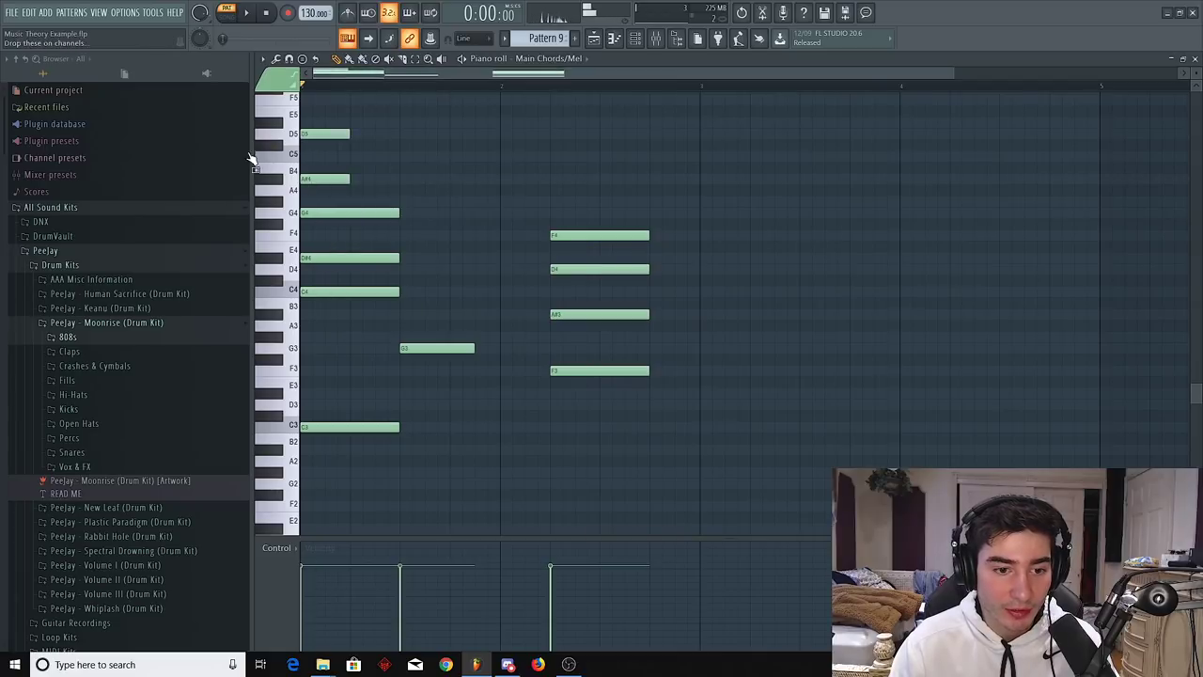
scroll(349, 161, up, 2)
click(323, 133)
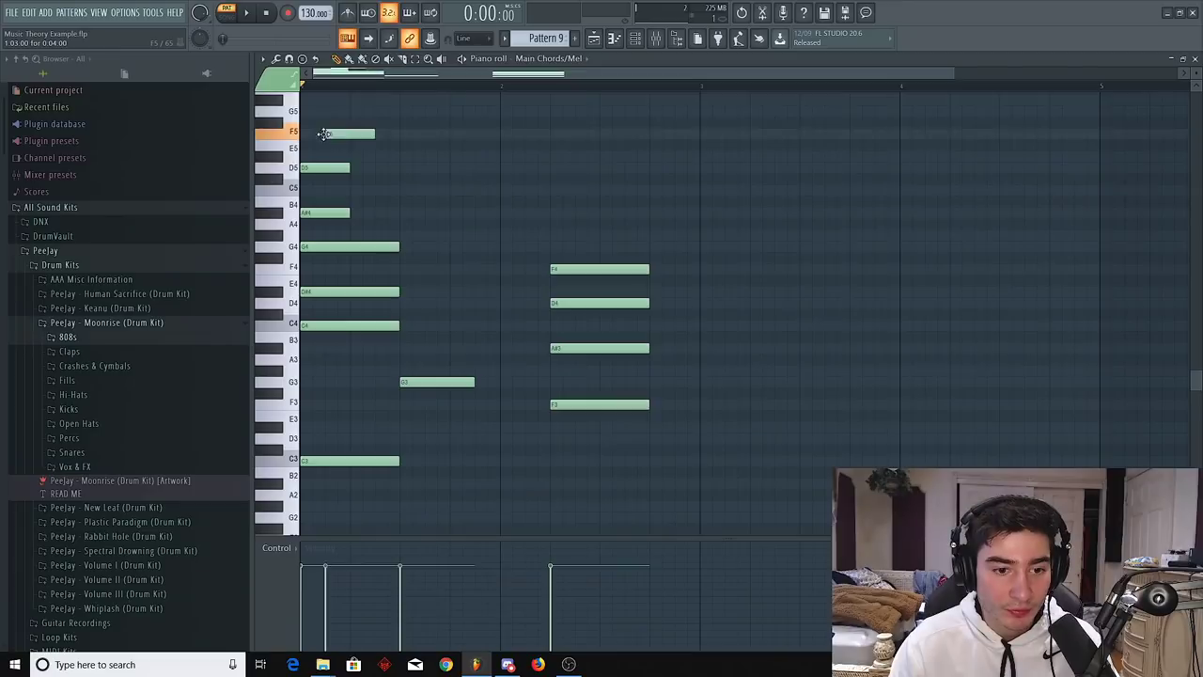
drag(323, 133, 309, 133)
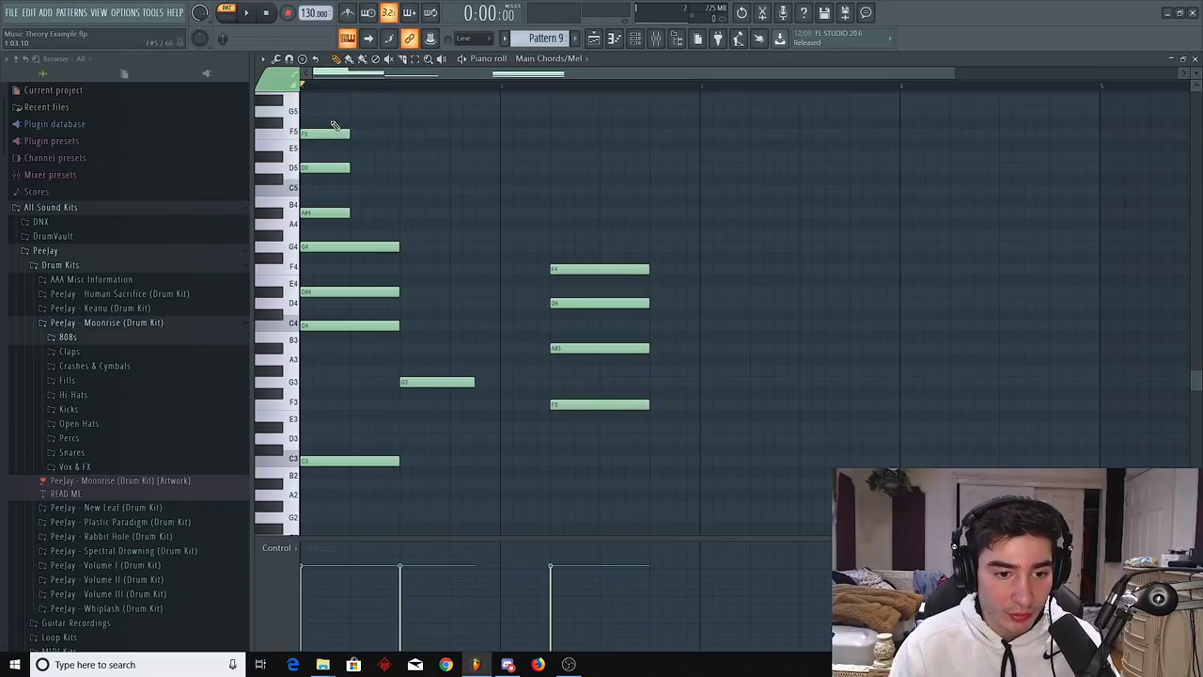
Delete the F5, D5 and A#4 extension notes from the first chord
right_click(334, 133)
right_click(339, 167)
right_click(343, 212)
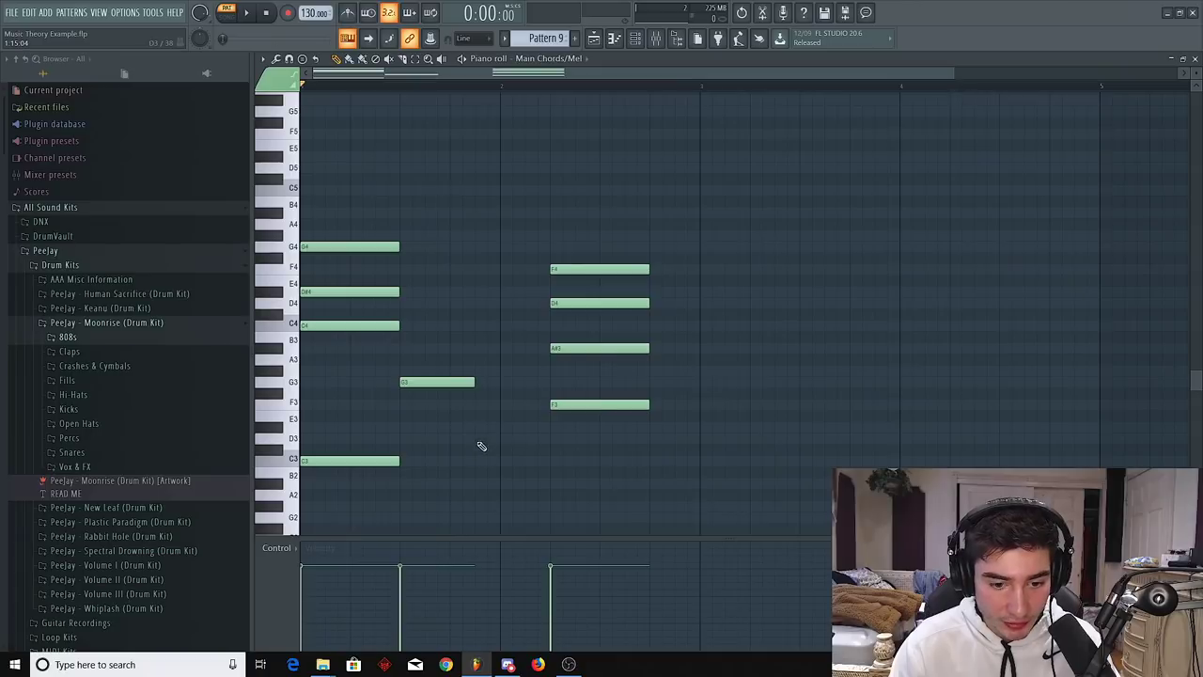
Add a D3 passing note between the G3 note and the second chord, and audition the progression
click(481, 439)
drag(523, 439, 550, 440)
key(space)
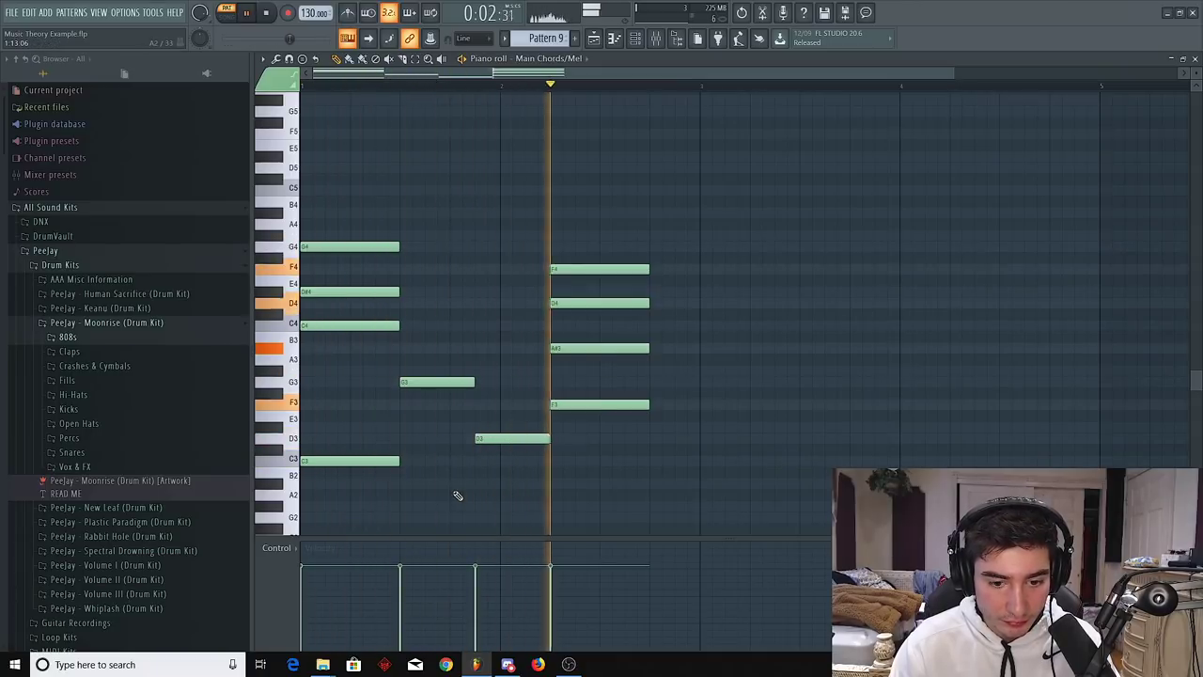
key(space)
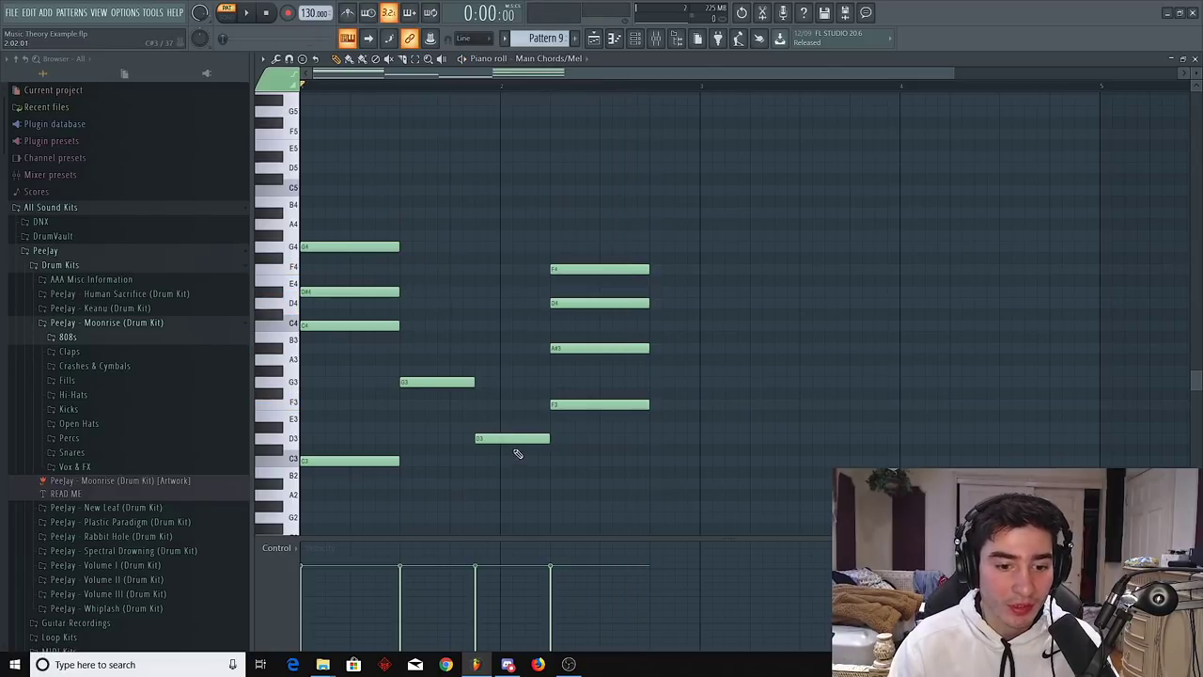
Try an A#4 note on top of the first chord and delete it again
click(325, 215)
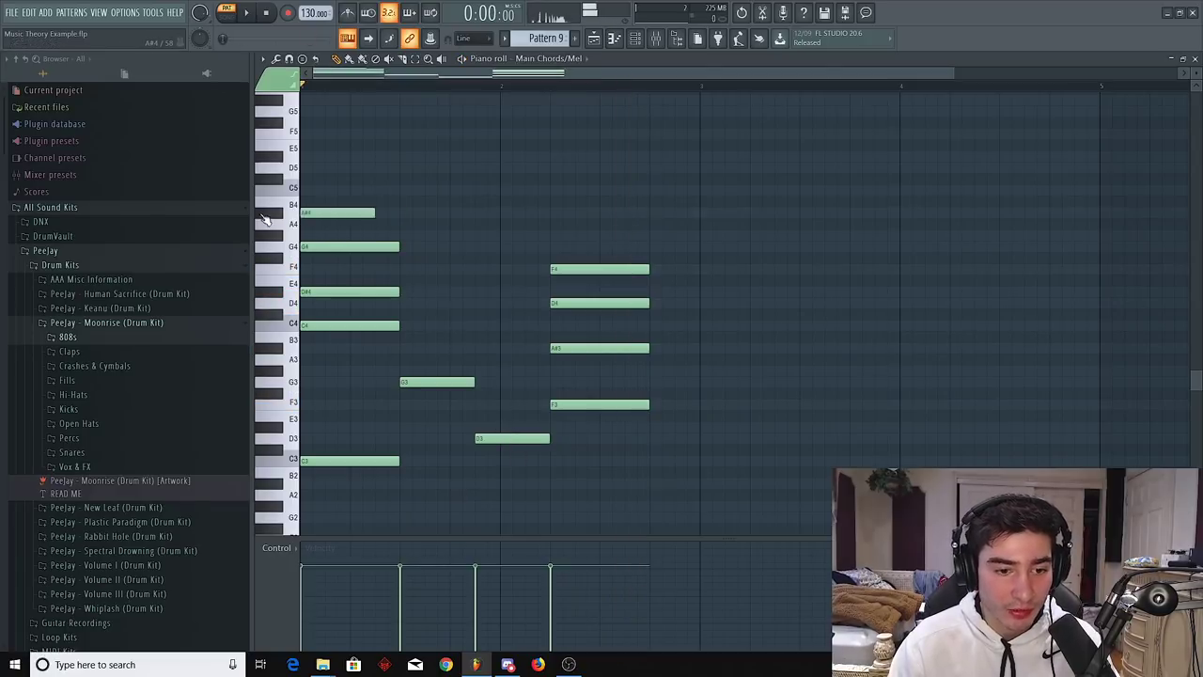
right_click(325, 215)
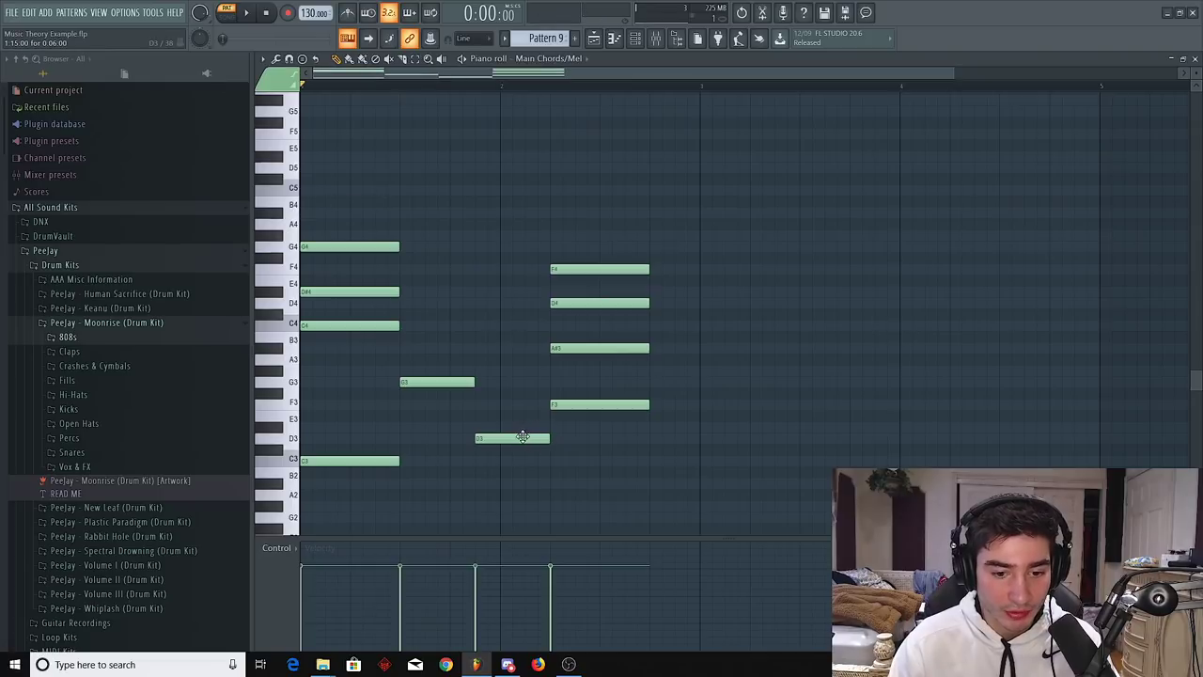
Move the D3 passing note up to A#3 and audition the progression
drag(522, 437, 523, 348)
key(space)
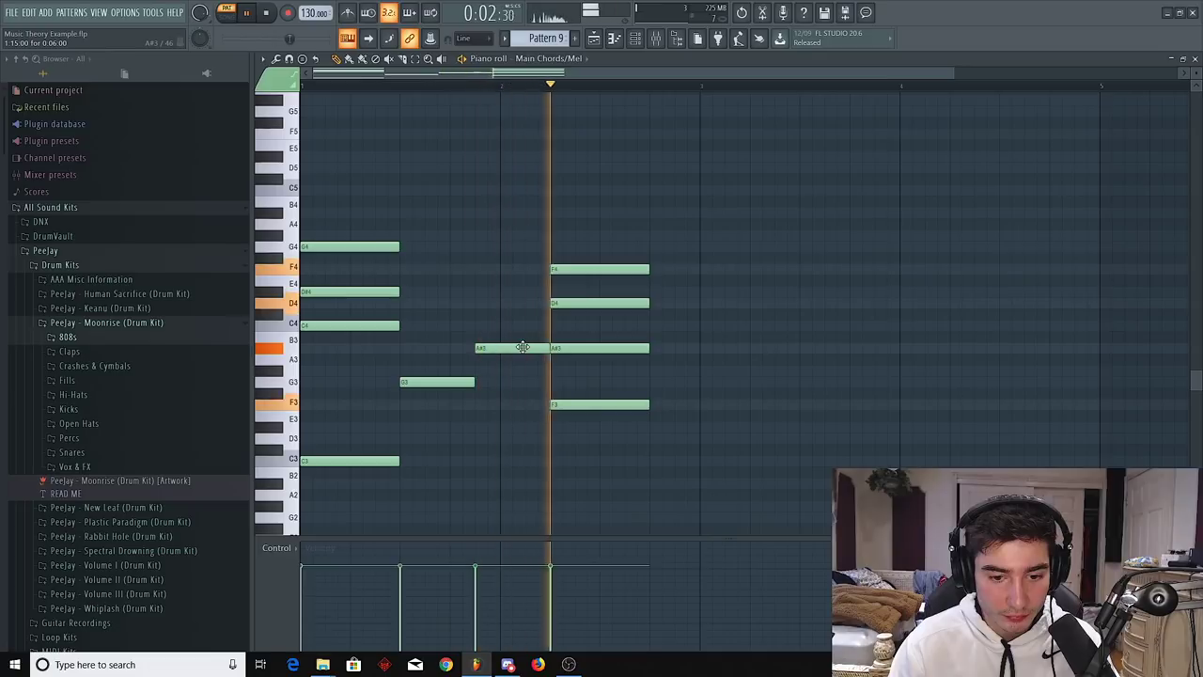
key(space)
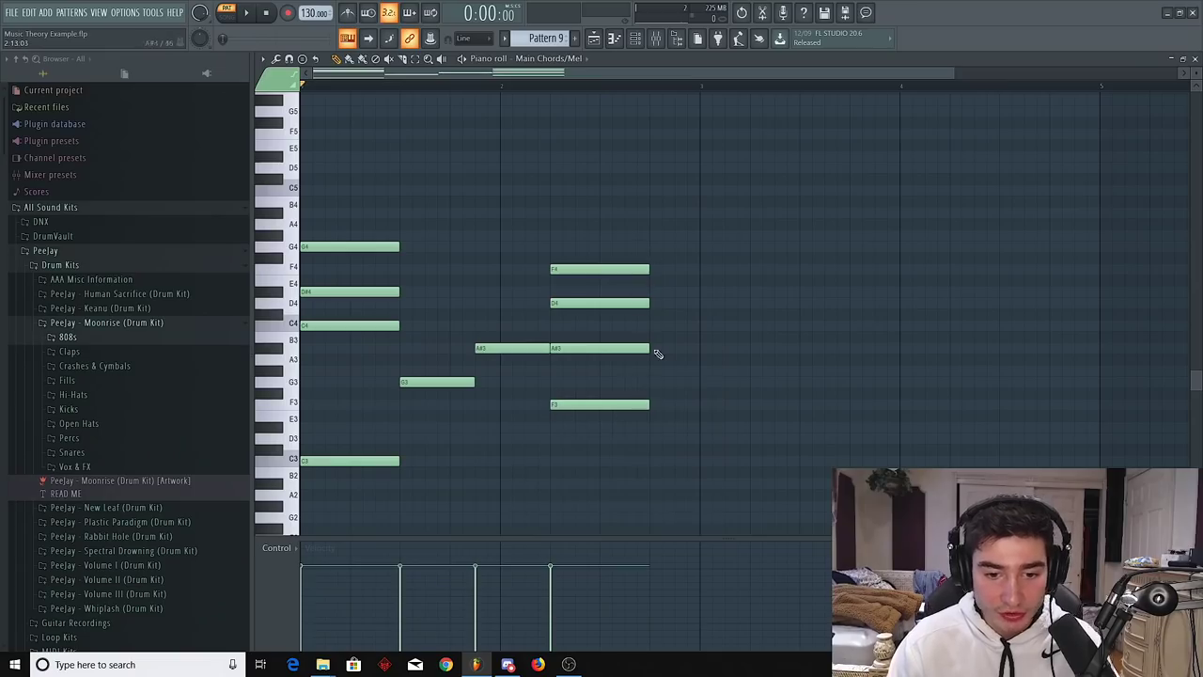
Stack G#4, C5 and D#5 extension notes above the second chord and delete the G#4 and C5 notes
click(558, 235)
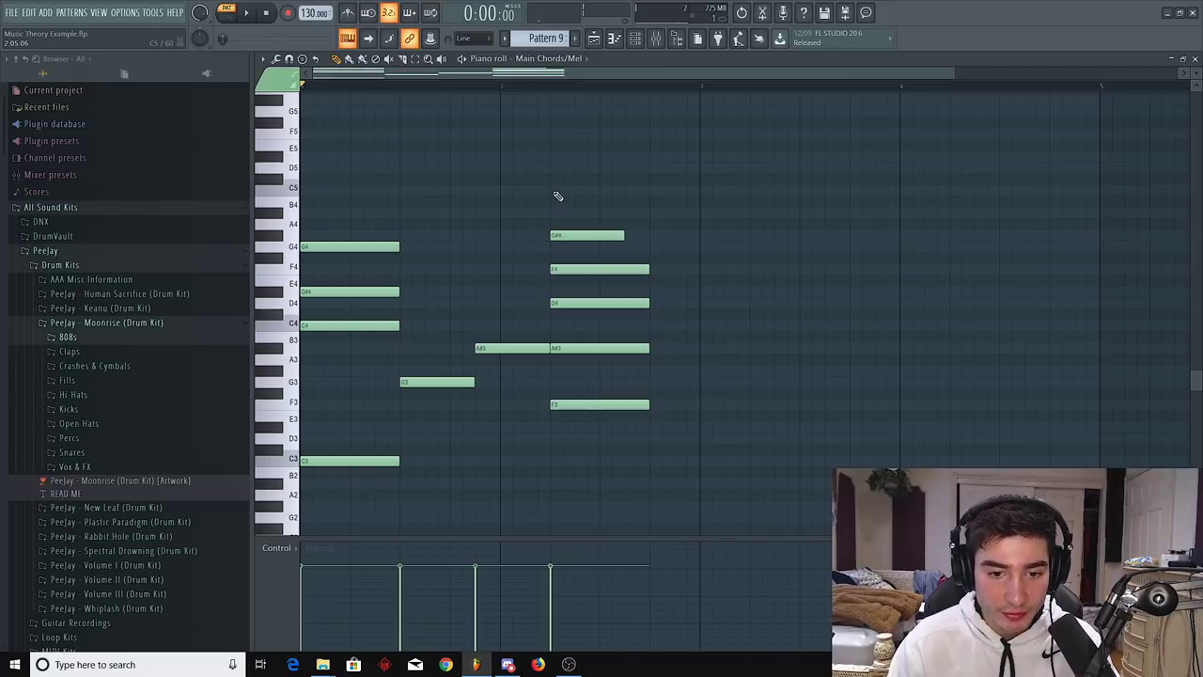
click(557, 190)
click(553, 155)
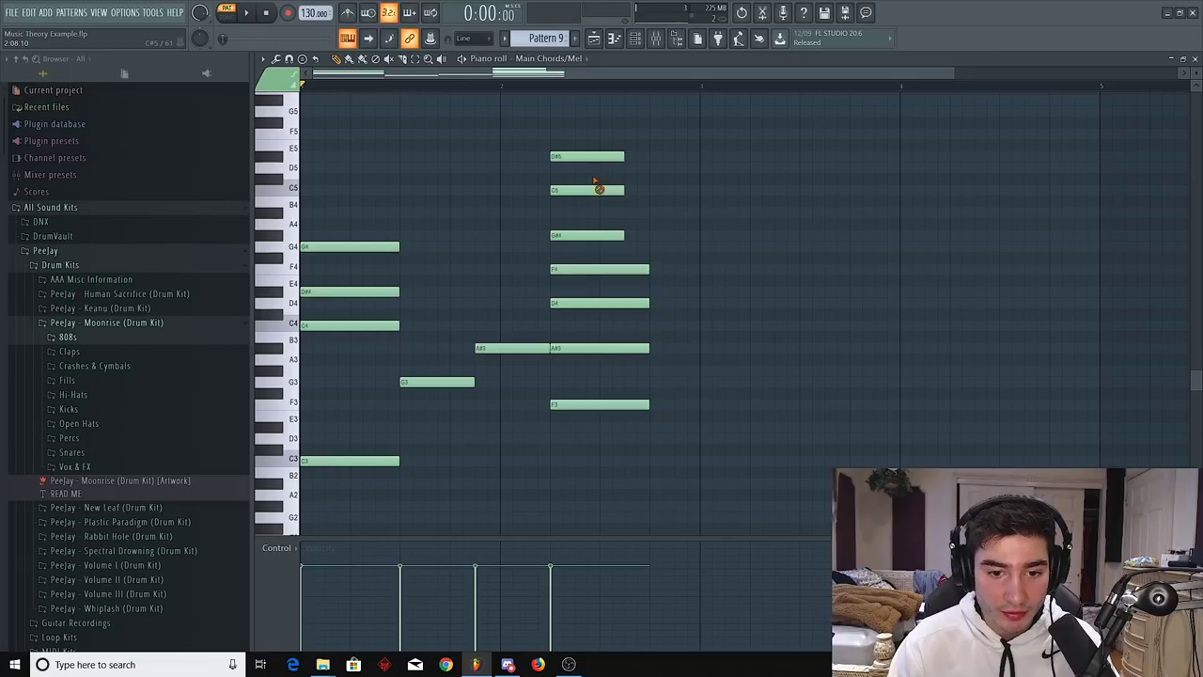
right_click(599, 189)
right_click(594, 235)
Move the D#5 note down to D#3 directly after the second chord, ending at bar 3, and audition the progression
drag(585, 157, 700, 426)
key(space)
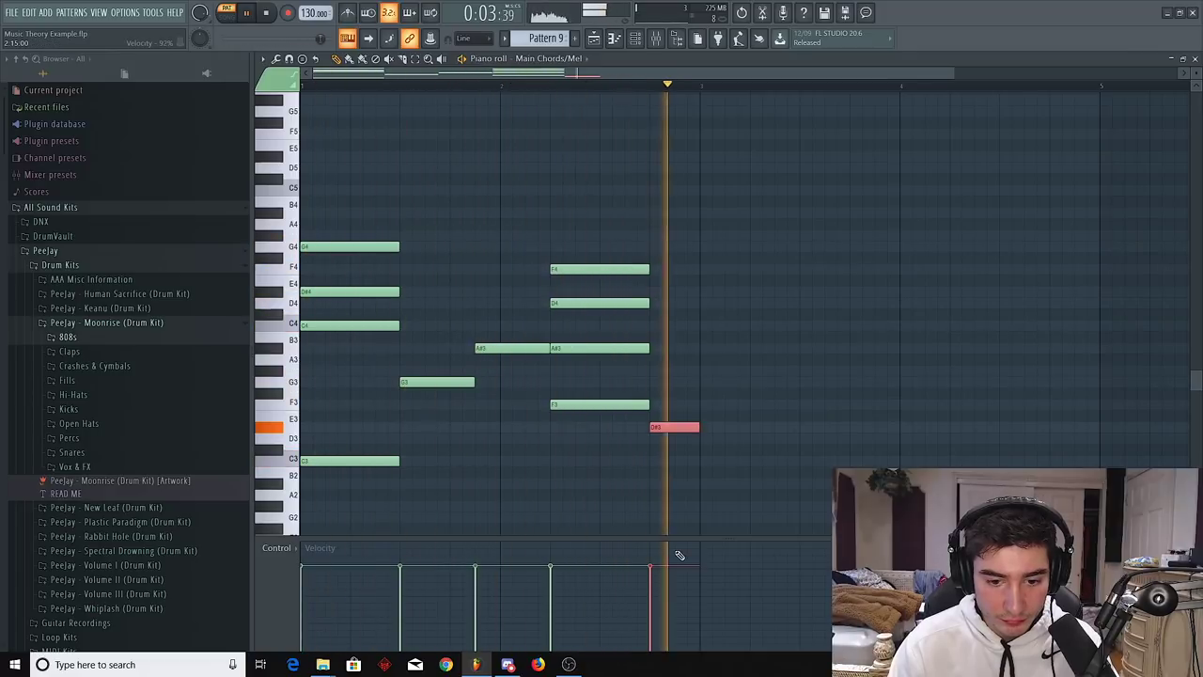
key(space)
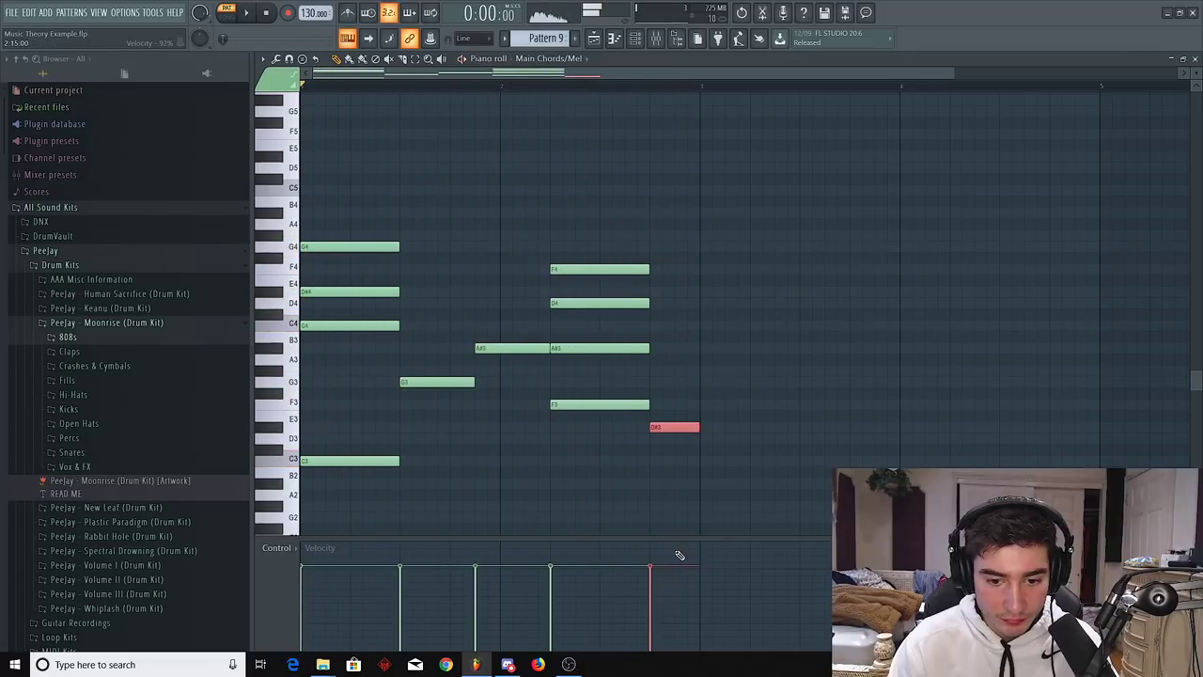
click(698, 404)
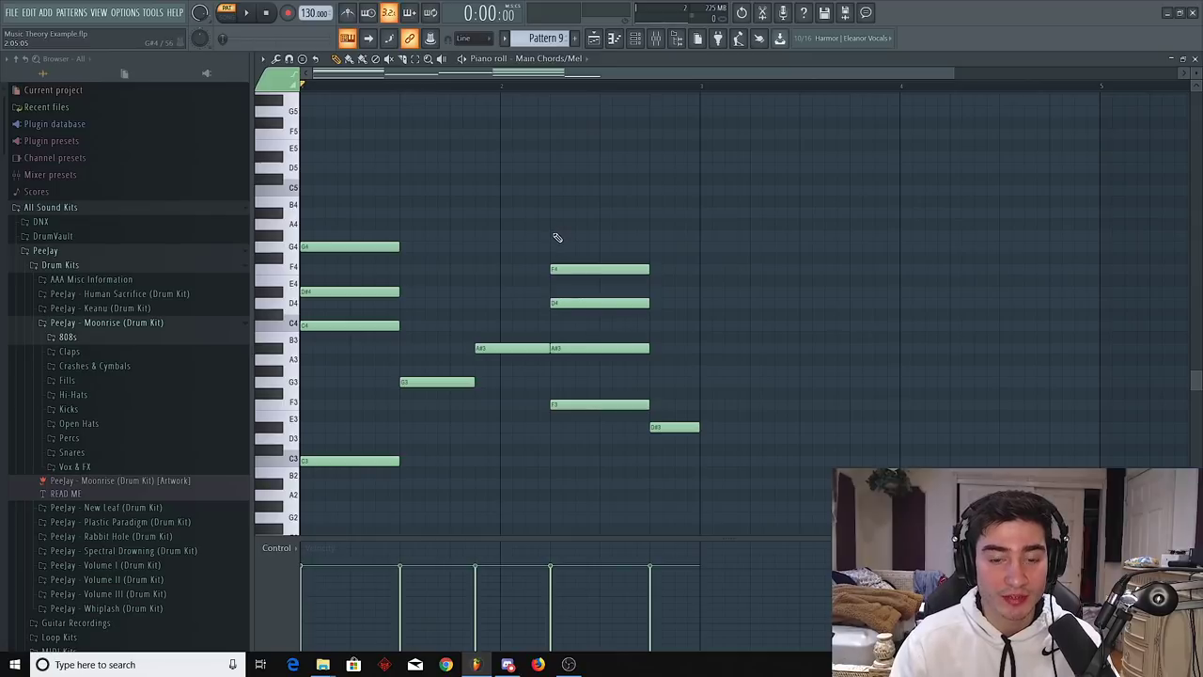
Try G#4, C5 and D#5 extension notes on top of the second chord and delete them again
click(557, 235)
click(556, 190)
click(552, 157)
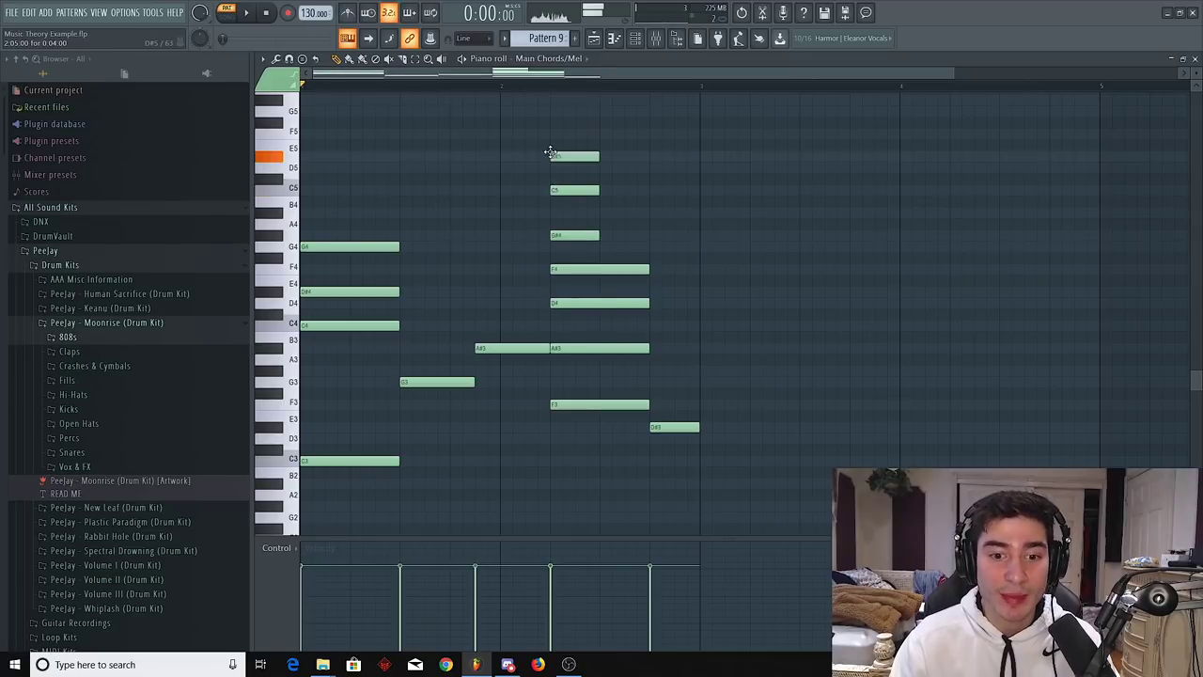
right_click(575, 156)
right_click(576, 190)
right_click(575, 235)
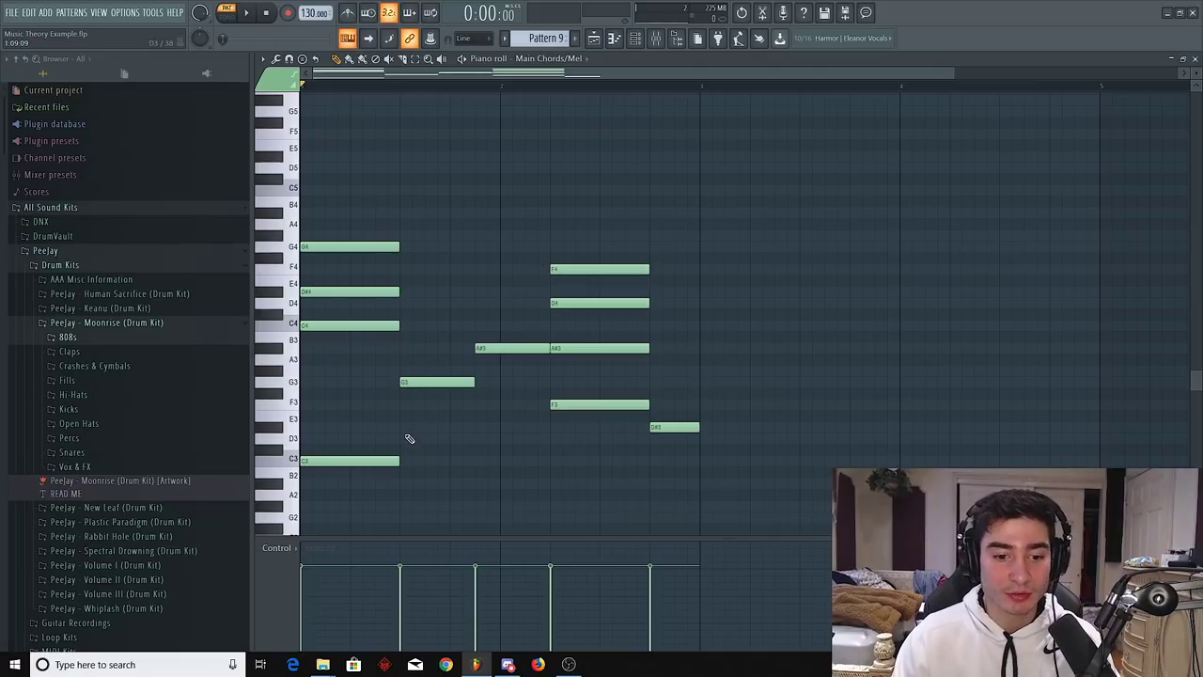
Try A#4, D5 and F5 extension notes on top of the first chord and delete them again
click(315, 212)
click(307, 168)
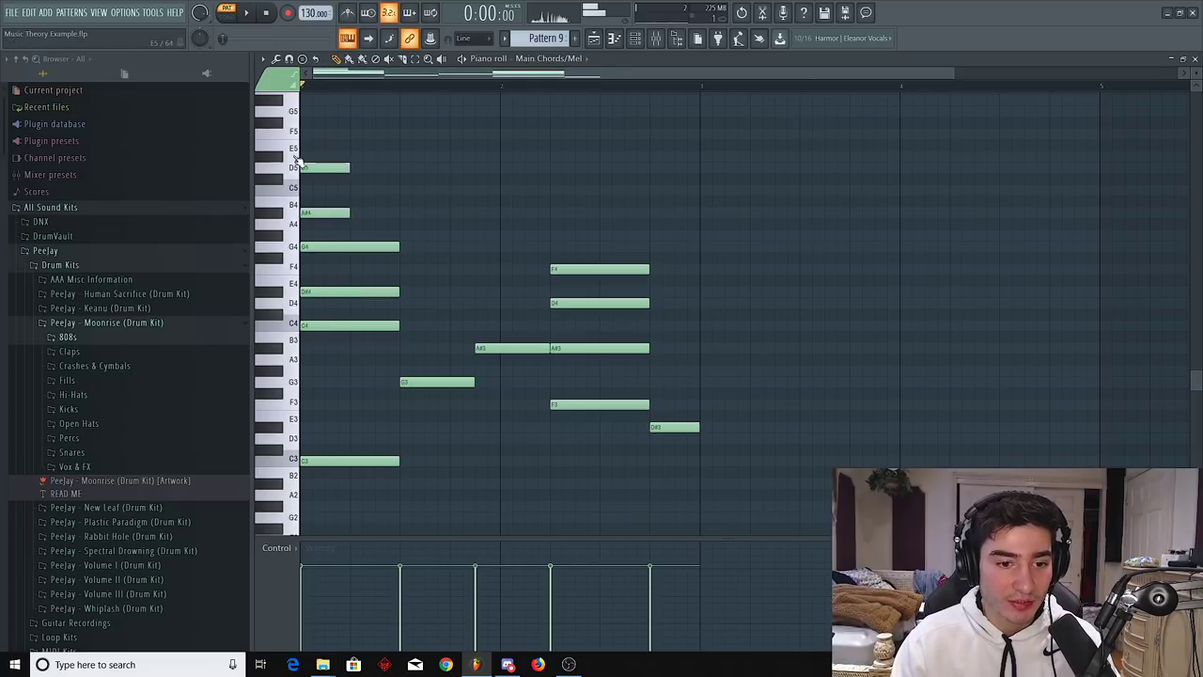
click(302, 134)
right_click(339, 132)
right_click(339, 168)
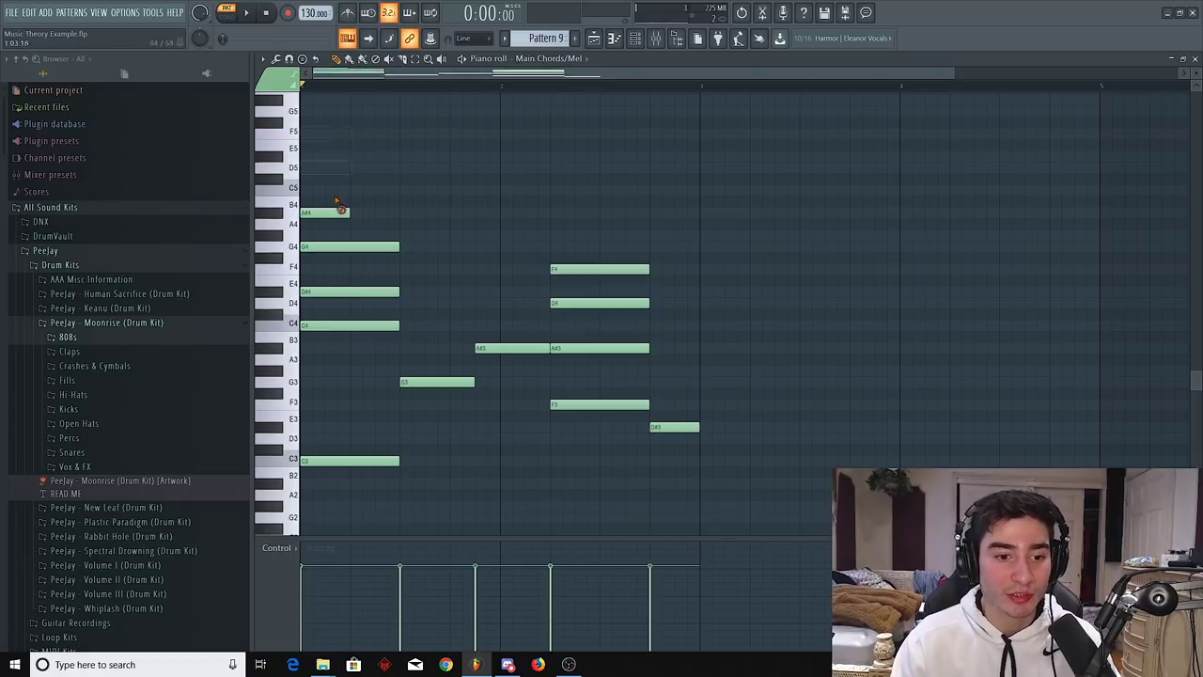
right_click(342, 212)
Add a C6 melody note at the start of bar 1 and shorten it to two steps
scroll(342, 226, down, 1)
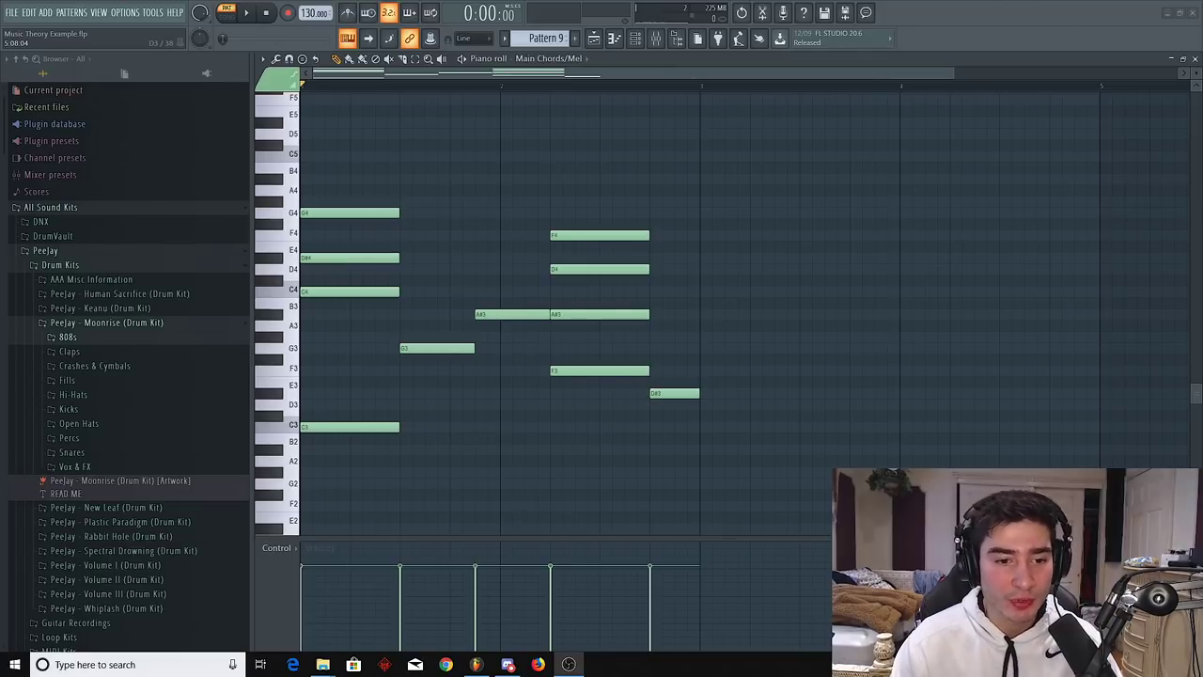
scroll(633, 435, up, 3)
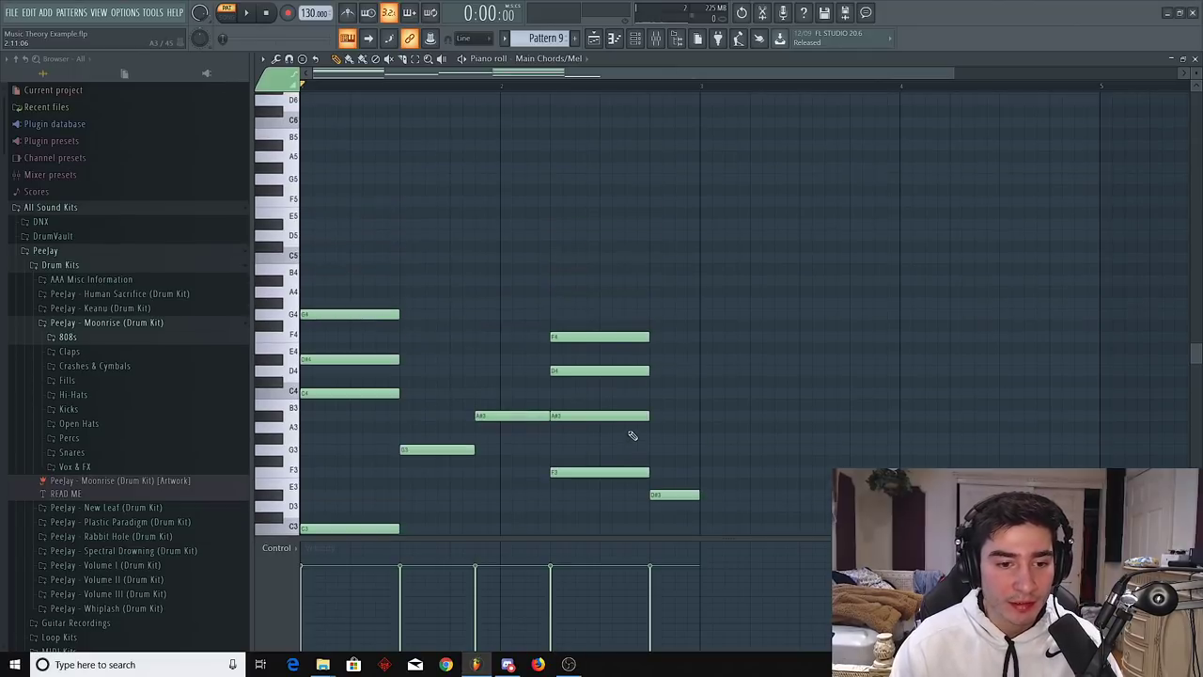
click(346, 123)
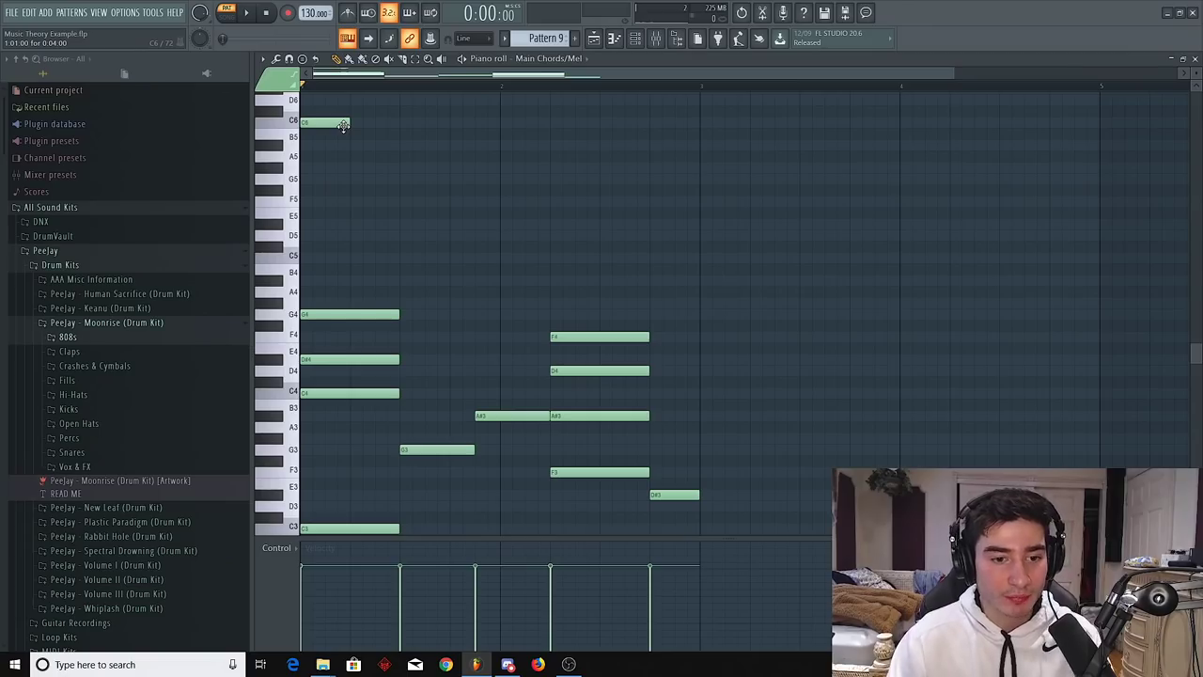
drag(343, 126, 325, 123)
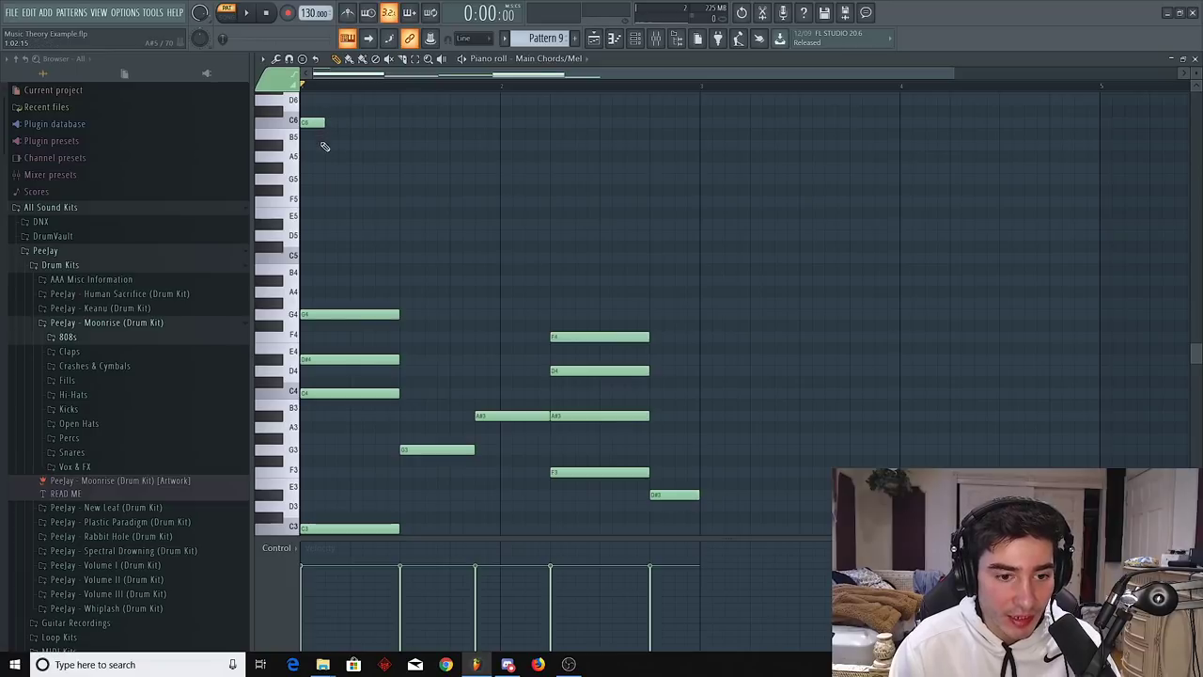
Add an A#5 melody note directly after the C6 note, lengthen it to four steps, and audition the melody
click(329, 147)
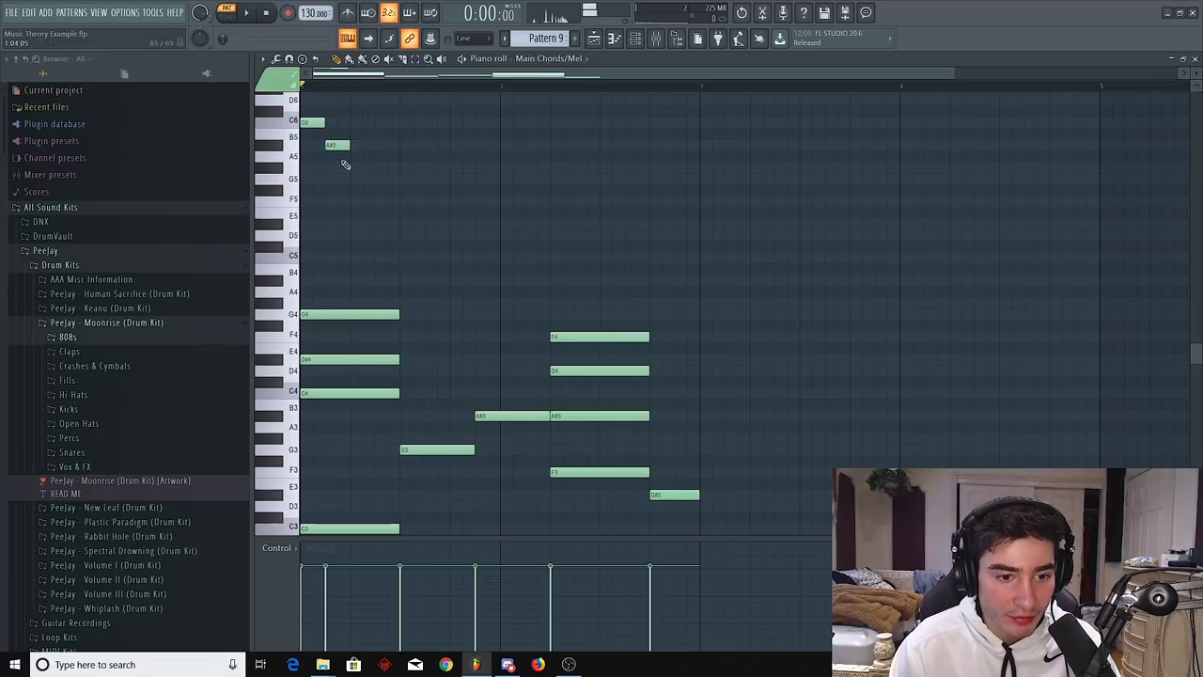
click(314, 282)
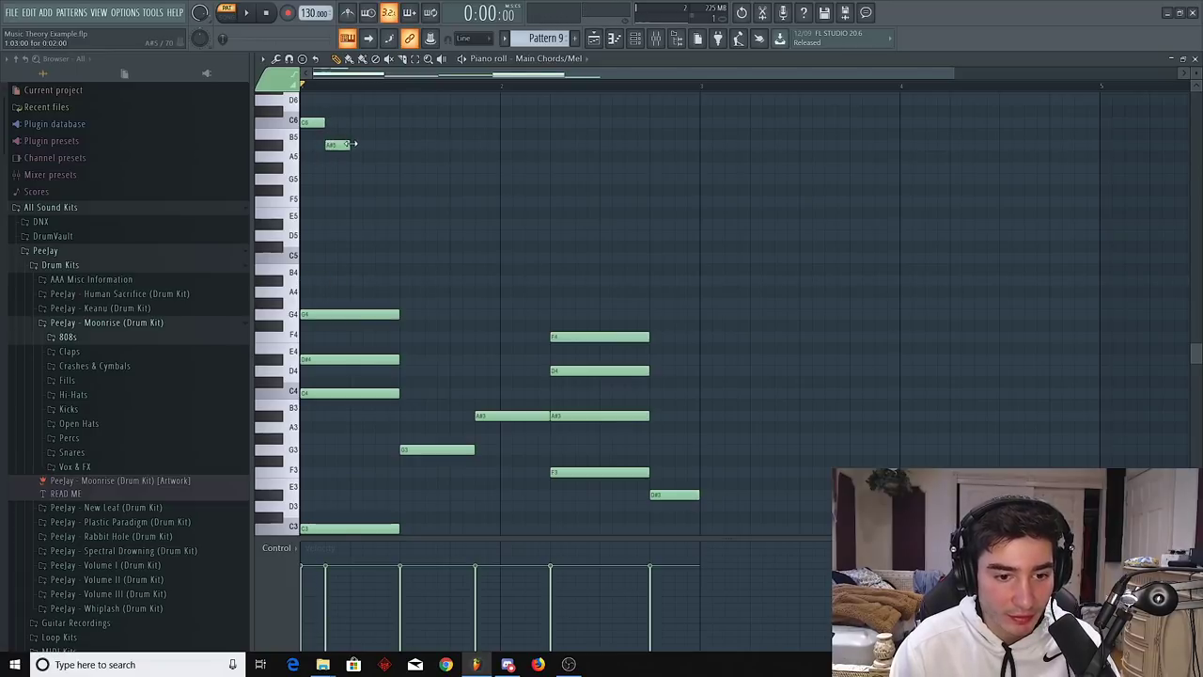
drag(348, 146, 374, 149)
key(space)
key(space)
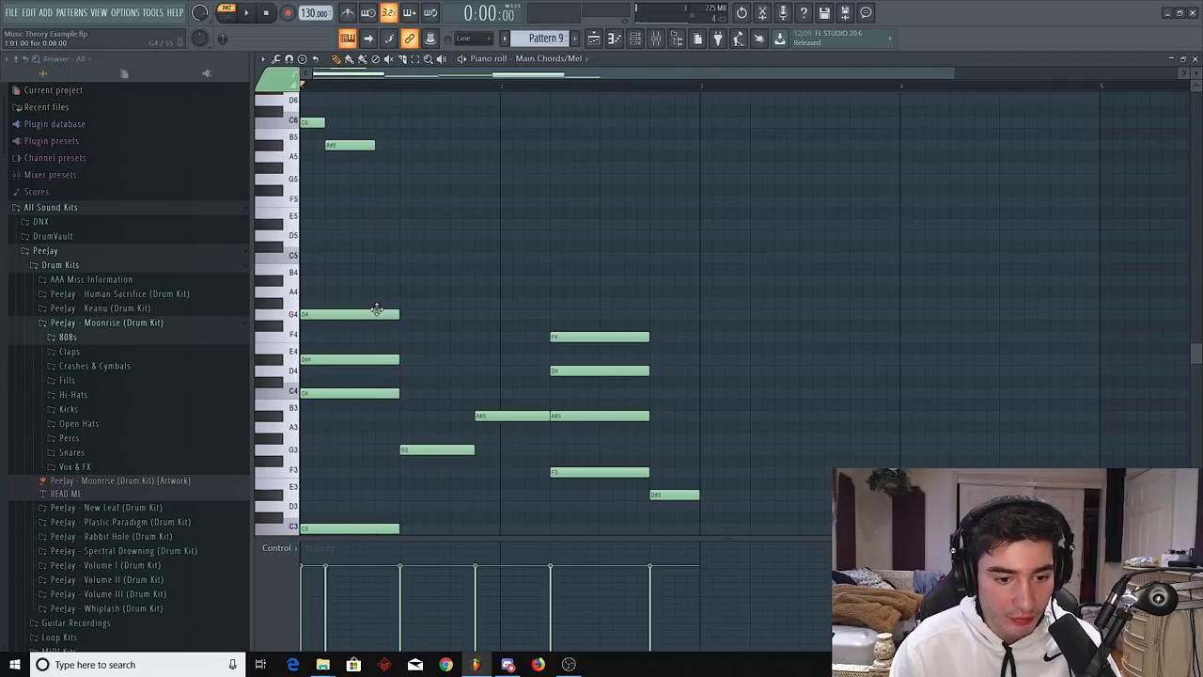
Add a D#5 melody note after the A#5 note, audition it, and lengthen it to six steps
click(382, 225)
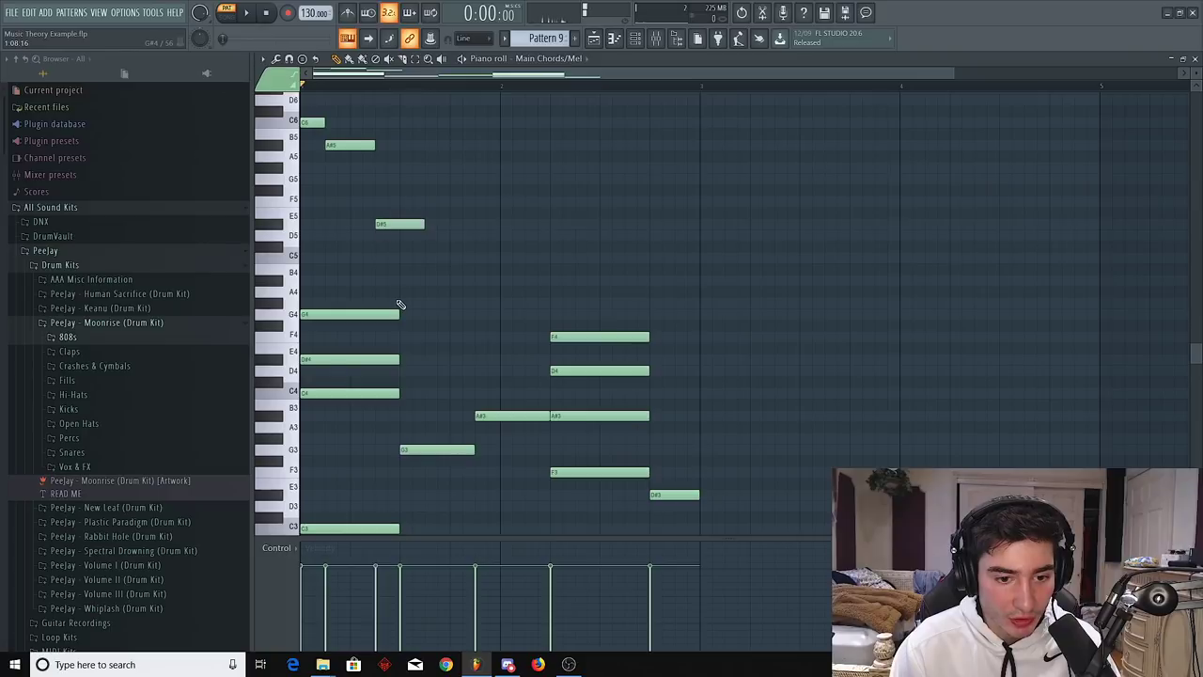
key(space)
key(space)
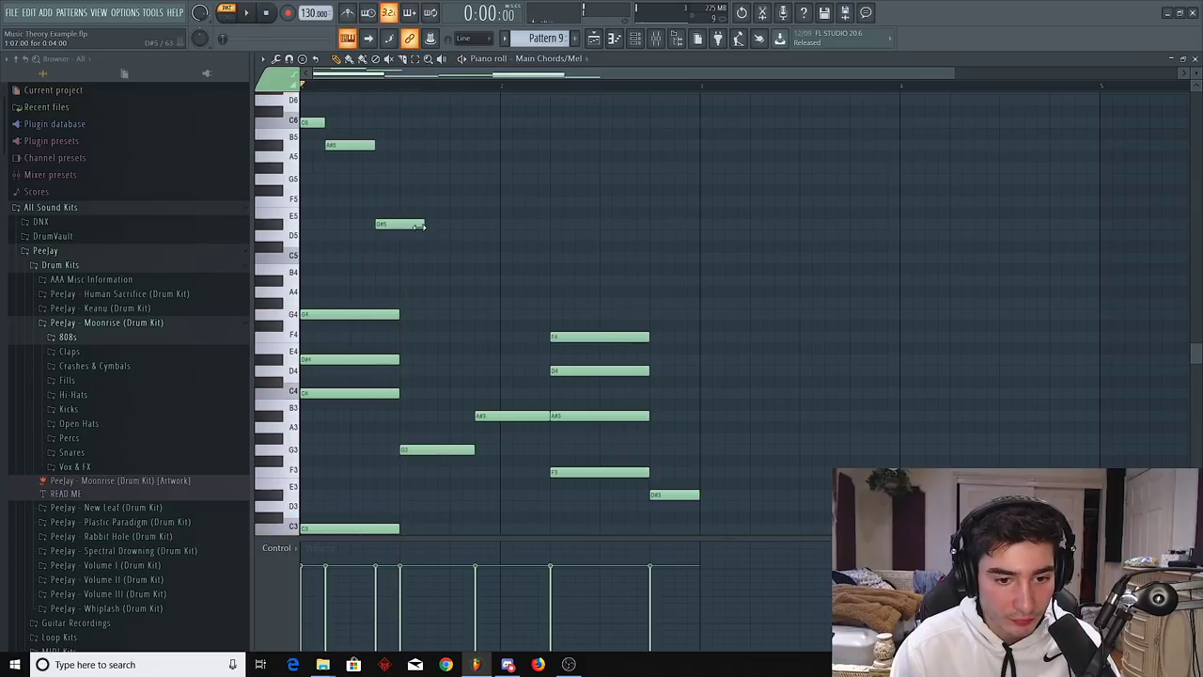
drag(423, 224, 449, 225)
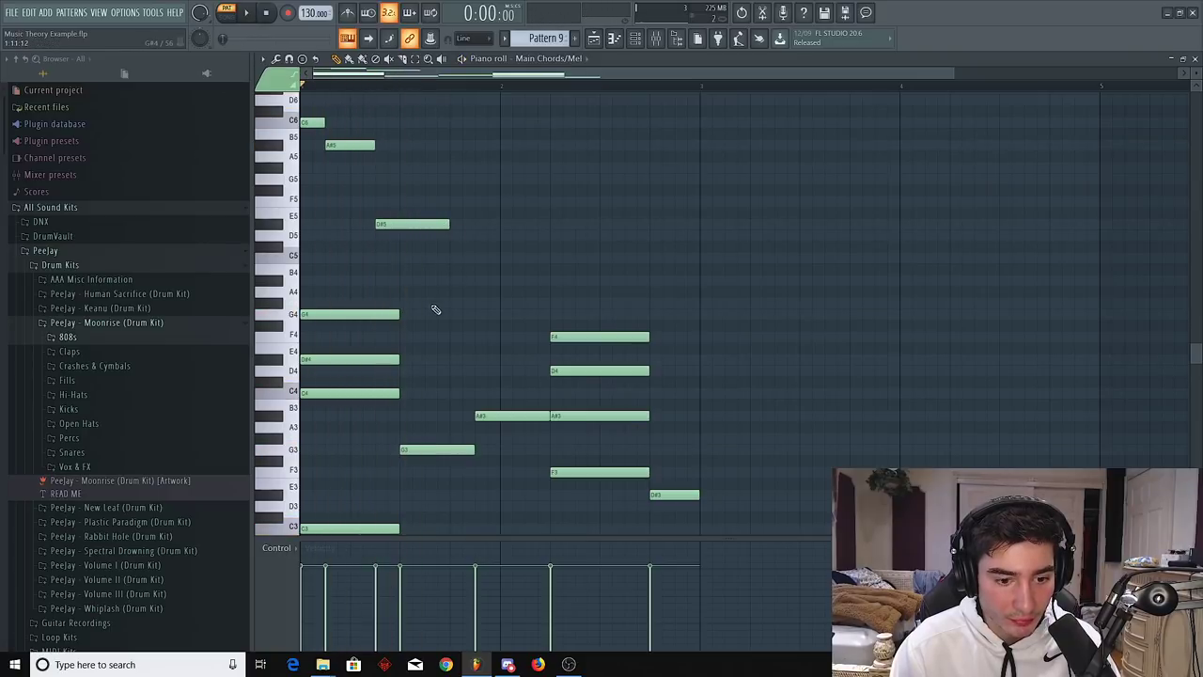
Add a C5 melody note after the D#5 note, ending at bar 2, and audition the progression
click(456, 259)
drag(524, 258, 505, 256)
key(space)
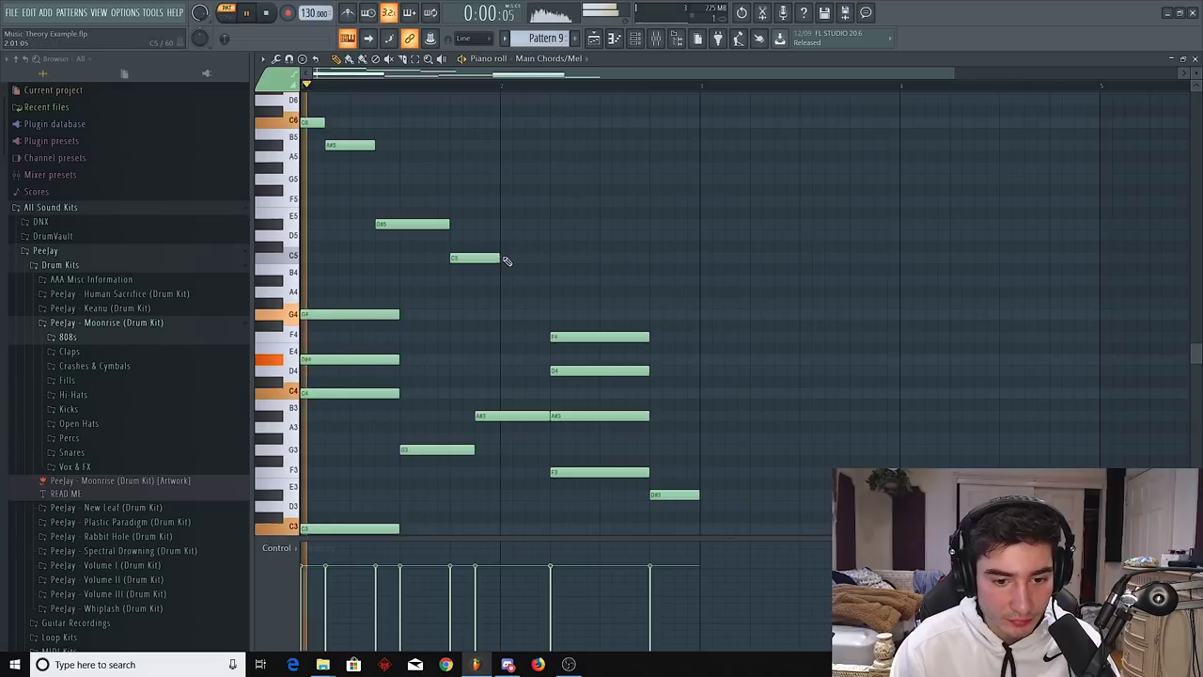
key(space)
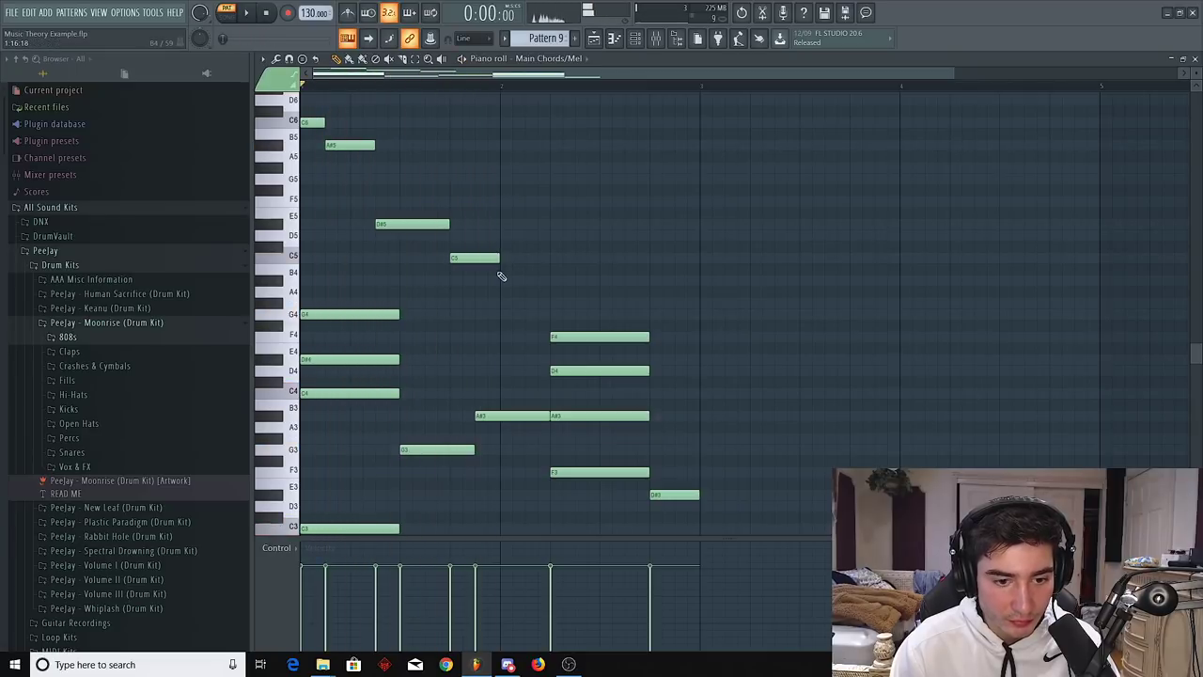
Highlight the C6, D#5 and C5 melody notes as tones of the first chord, and the A#5 note separately
ctrl+click(311, 122)
ctrl+click(387, 224)
ctrl+click(460, 257)
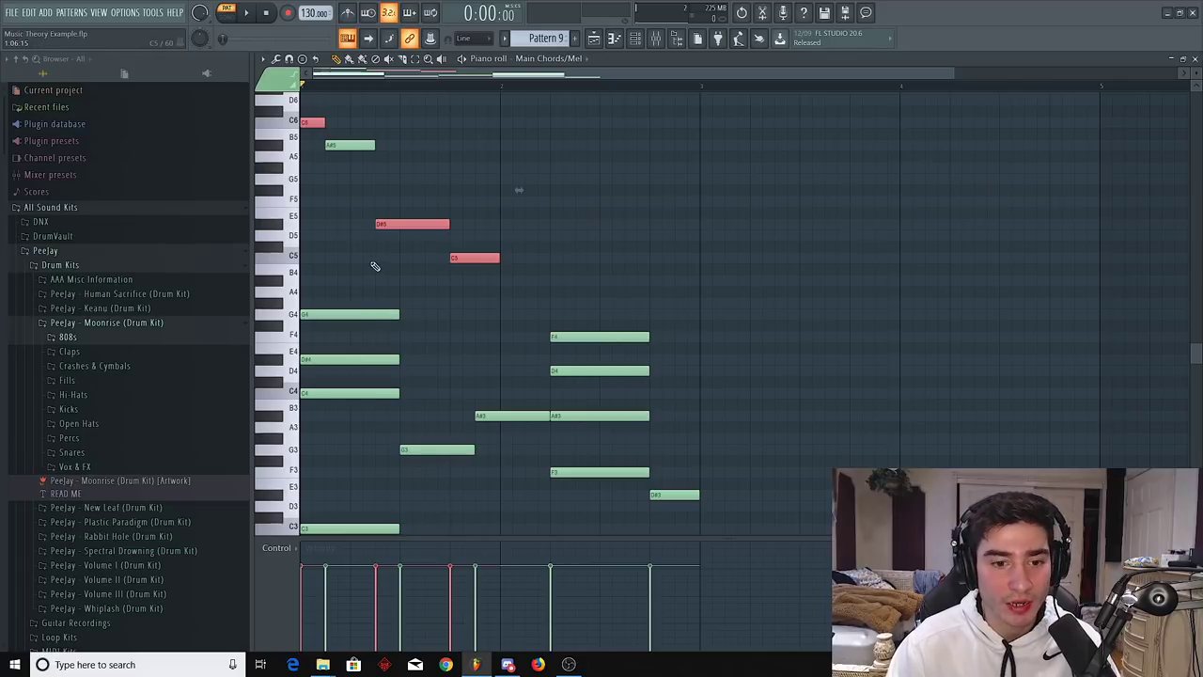
click(351, 145)
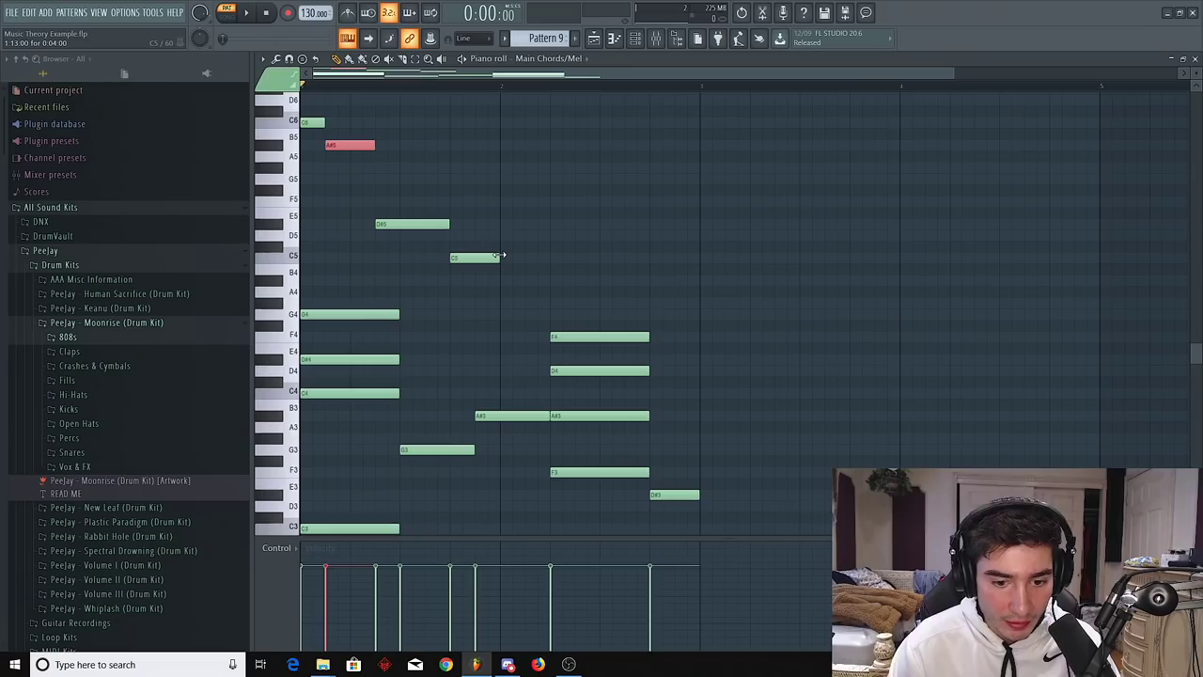
Try A#4 and D5 extension notes above the first chord and delete them again
click(314, 280)
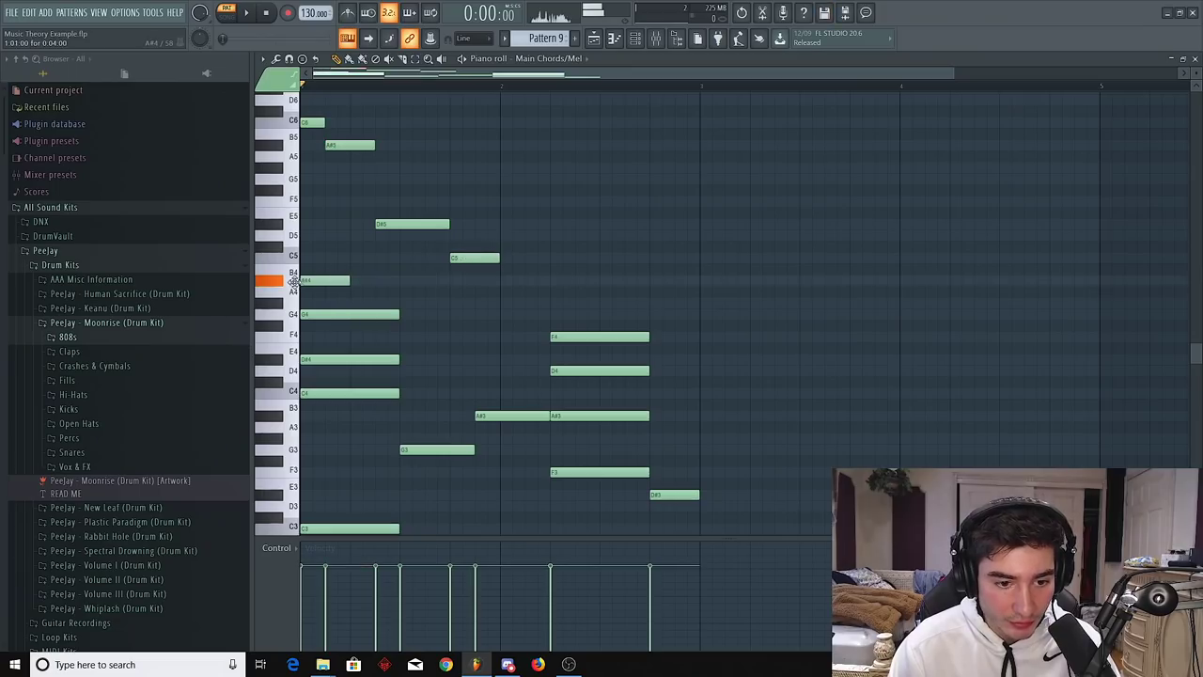
click(314, 235)
right_click(329, 280)
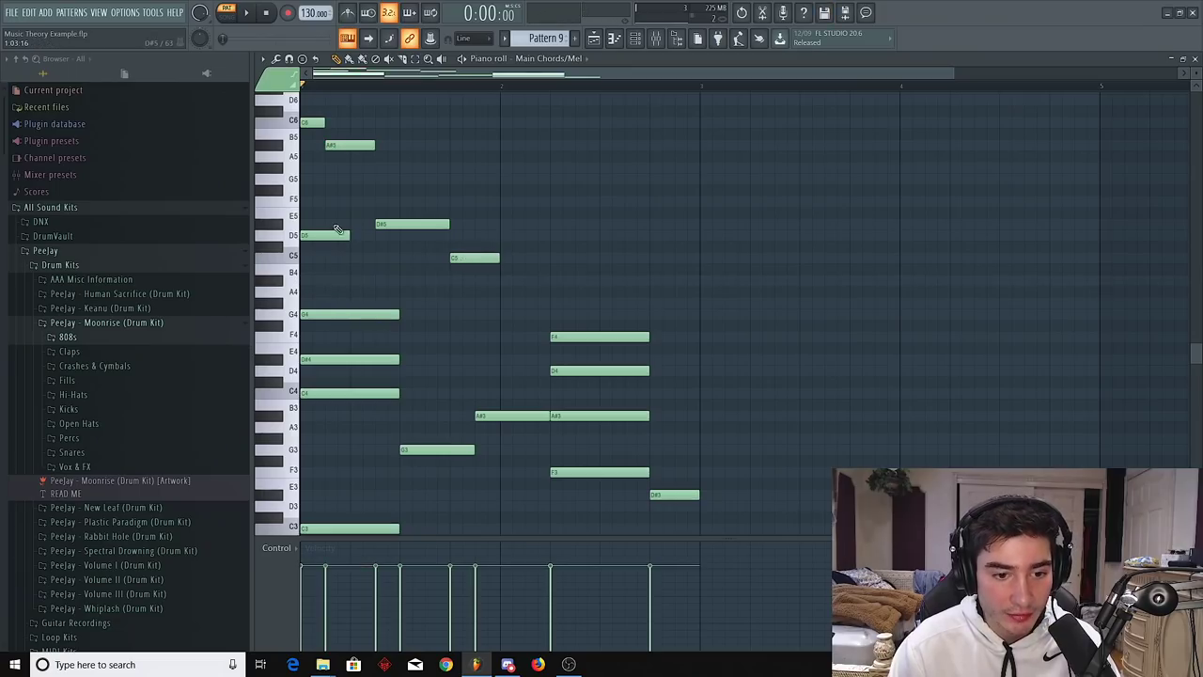
right_click(337, 233)
Add a D5 melody note at the start of bar 2 and audition the progression
click(509, 235)
key(space)
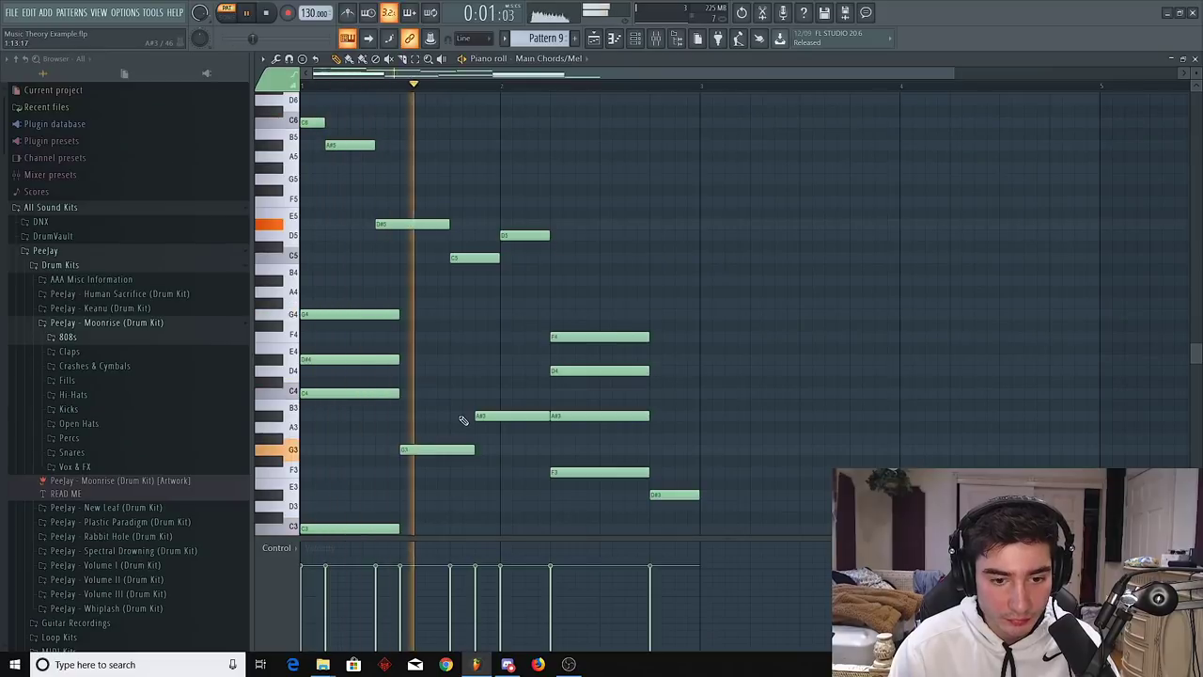
key(space)
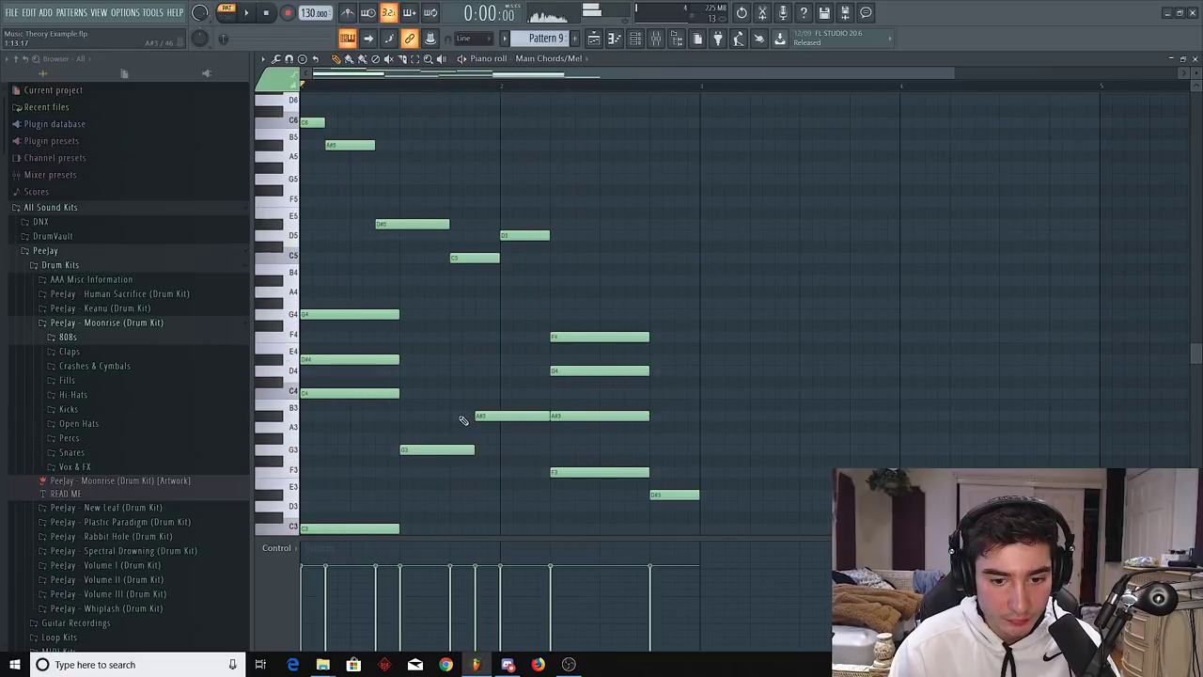
Stack G#4, C5, D#5 and G5 extension notes above the second chord
click(556, 302)
click(557, 258)
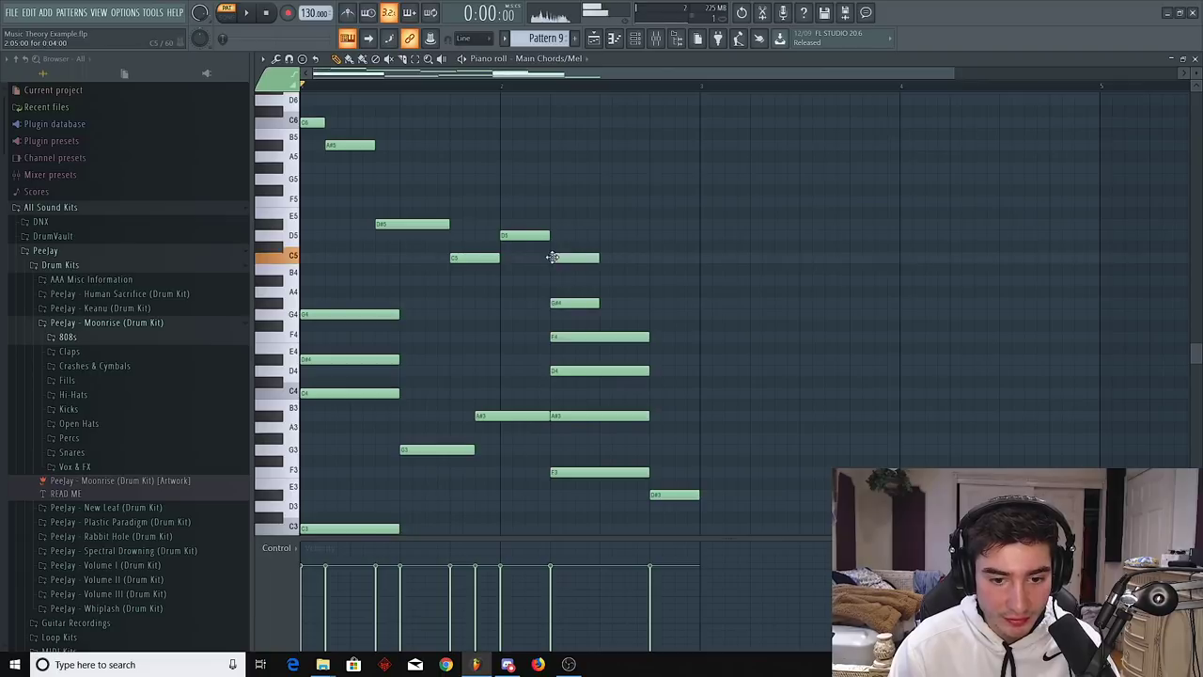
click(561, 223)
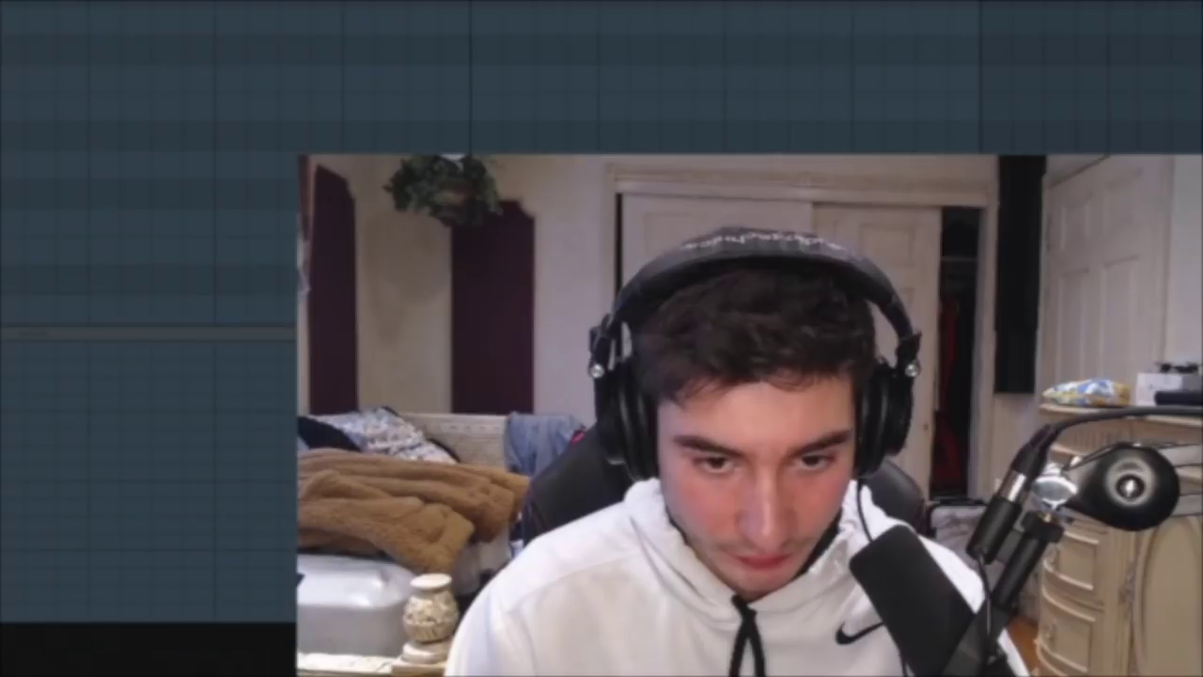
click(568, 179)
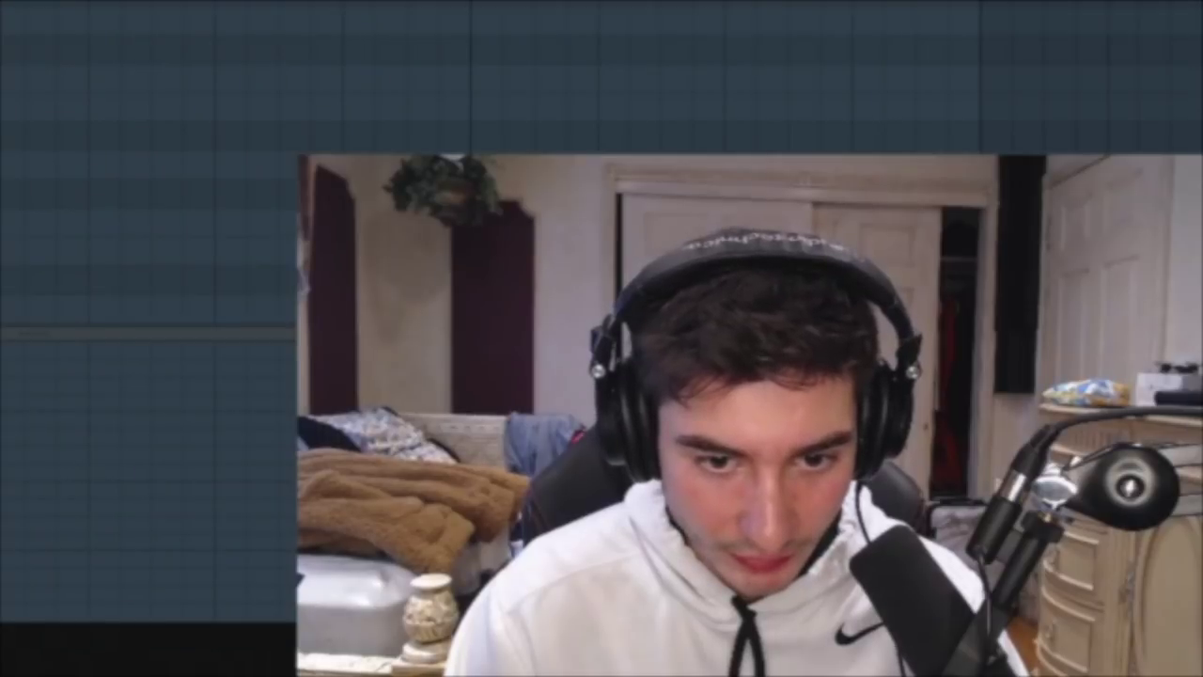
Remove the G#4, C5 and D#5 extension notes and lengthen the G5 melody note to the second chord's end
key(ctrl+alt+z)
key(ctrl+alt+z)
key(ctrl+alt+z)
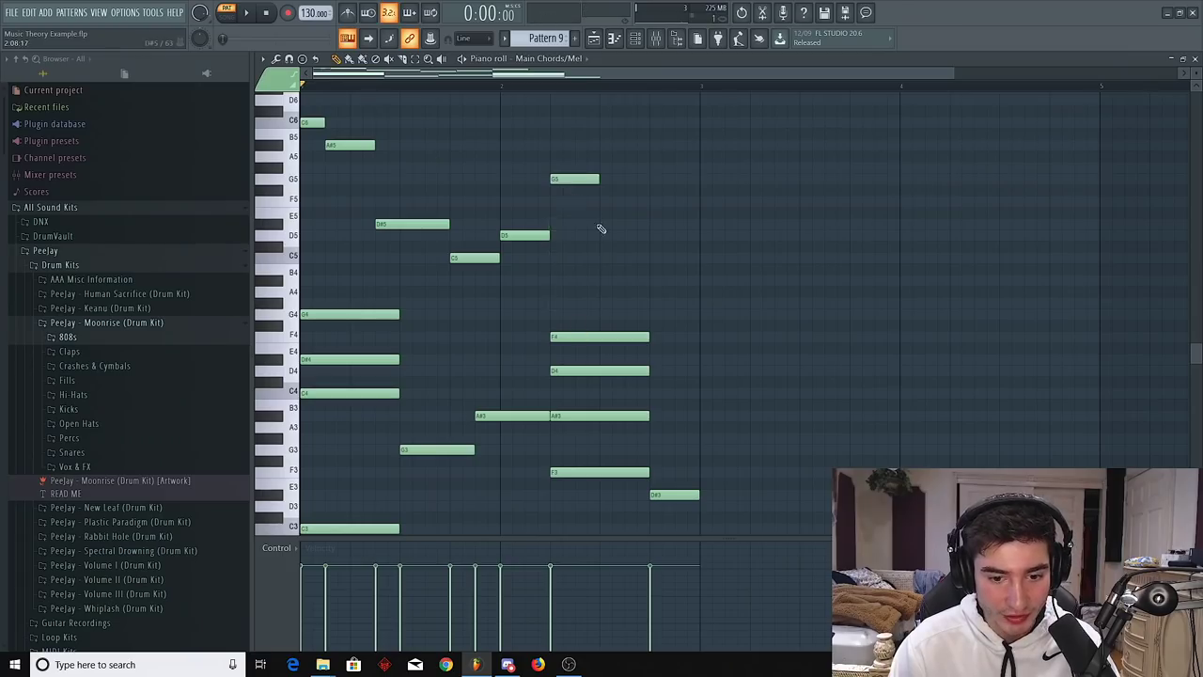
drag(602, 178, 648, 180)
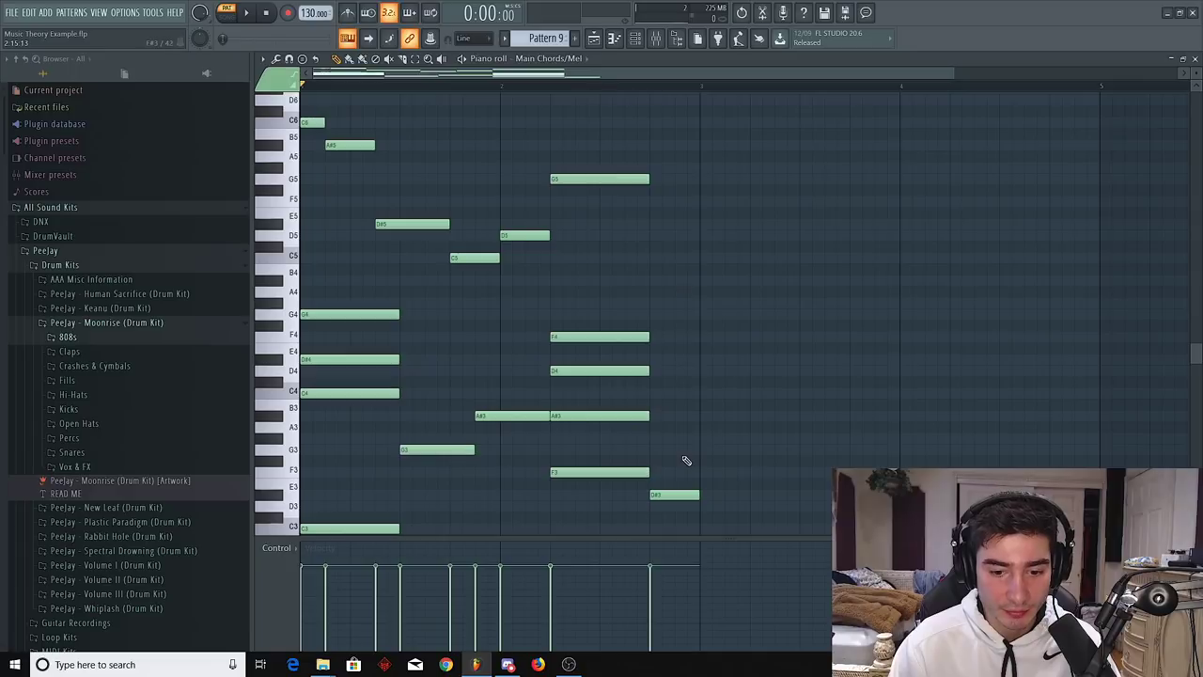
Copy the last D#3 note two octaves up to D#5 and audition the progression
click(677, 495)
drag(678, 495, 681, 224)
key(space)
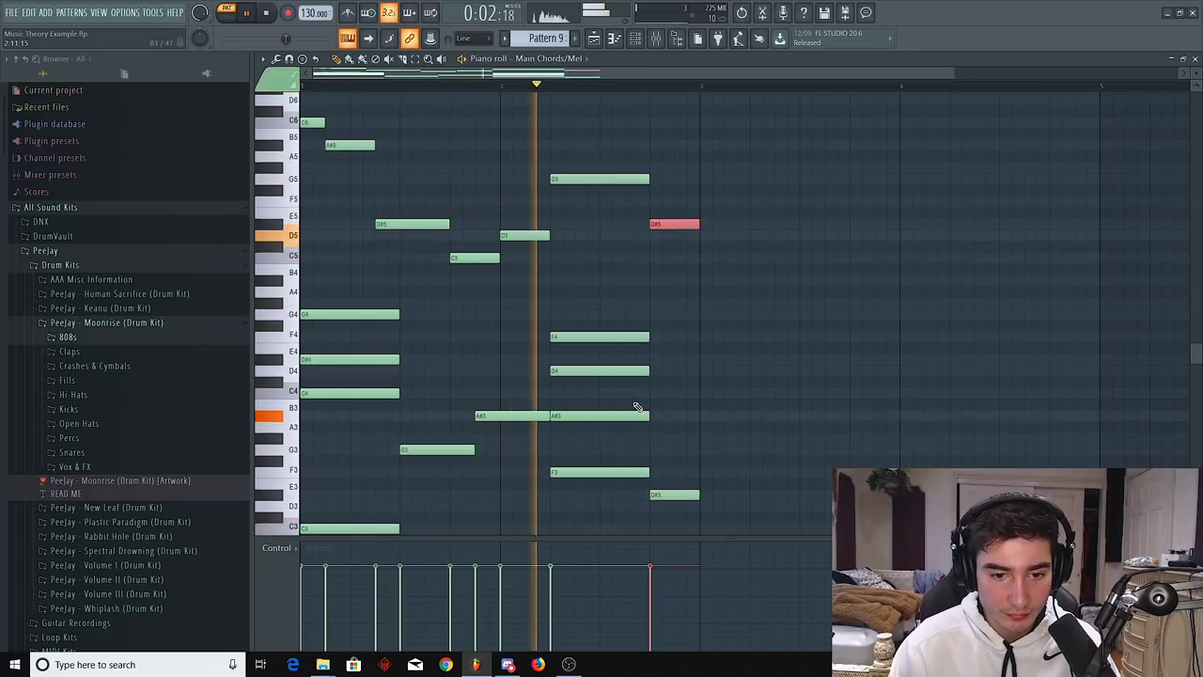
key(space)
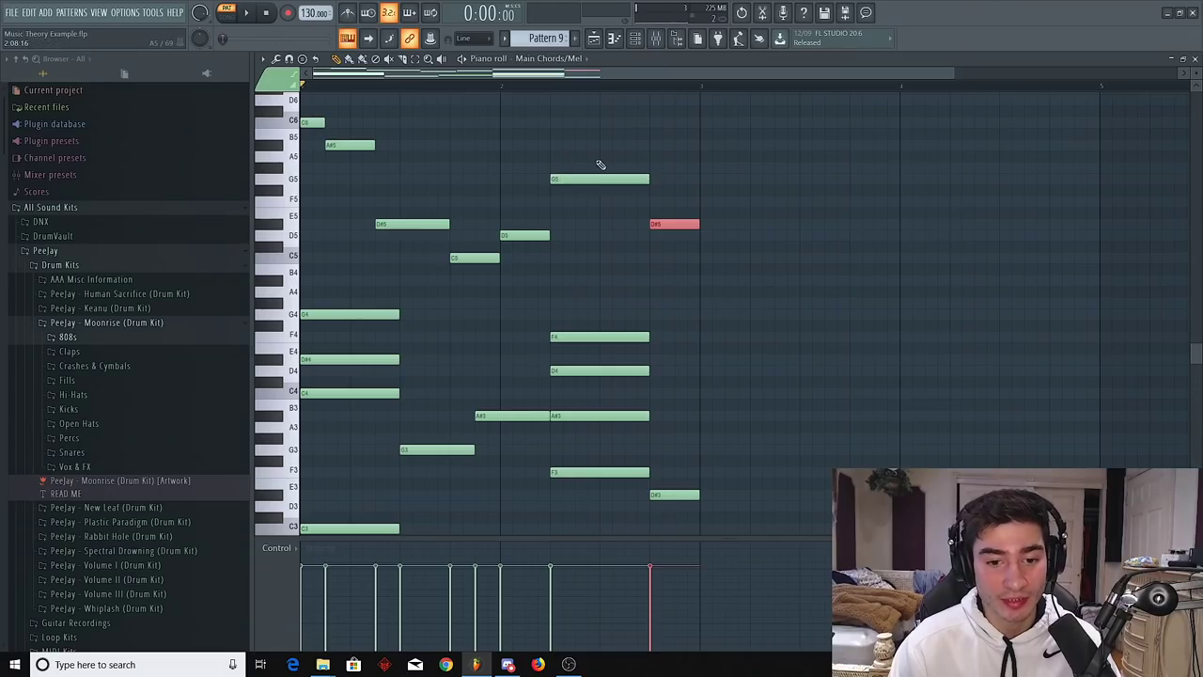
Try G#4, C5, D#5, A#5 and D6 extension notes above the second chord, and remove them
click(556, 303)
click(554, 258)
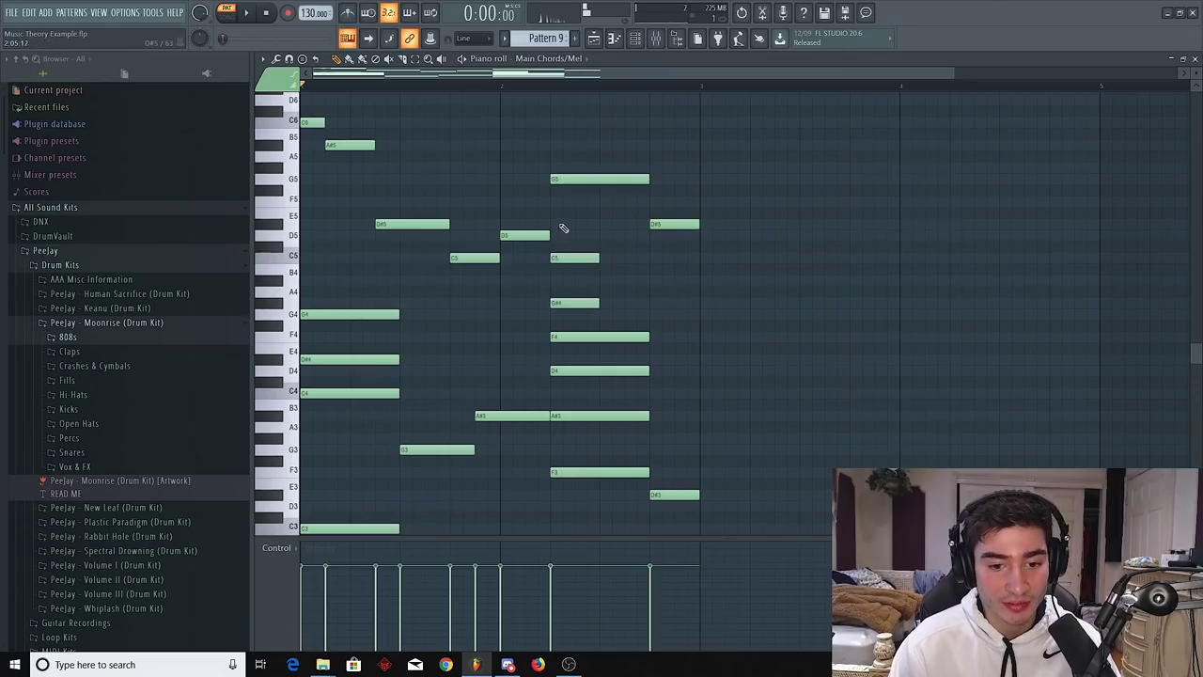
click(559, 224)
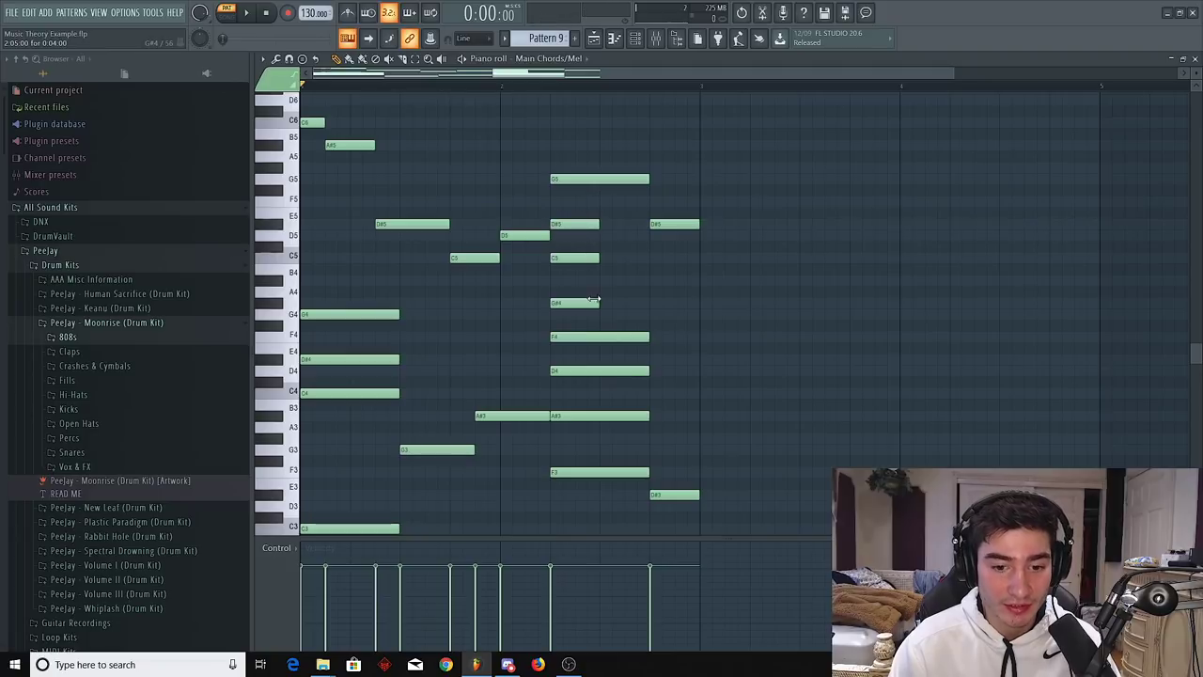
right_click(589, 224)
right_click(591, 257)
right_click(593, 302)
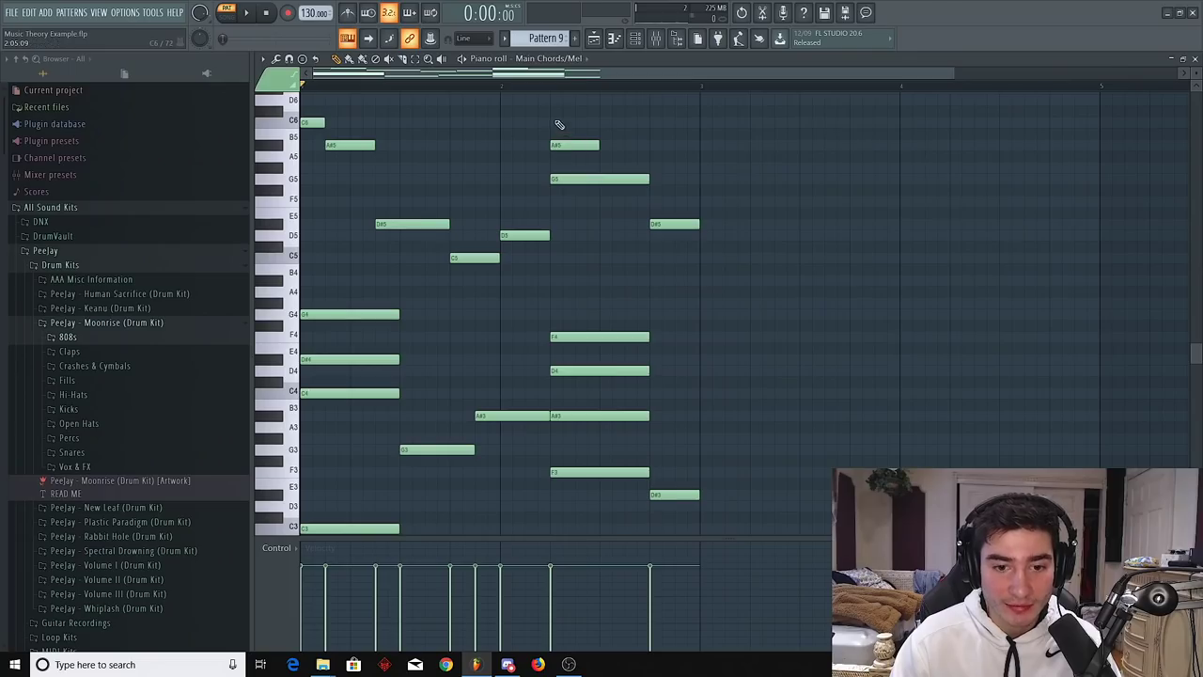
click(556, 101)
right_click(583, 101)
right_click(583, 146)
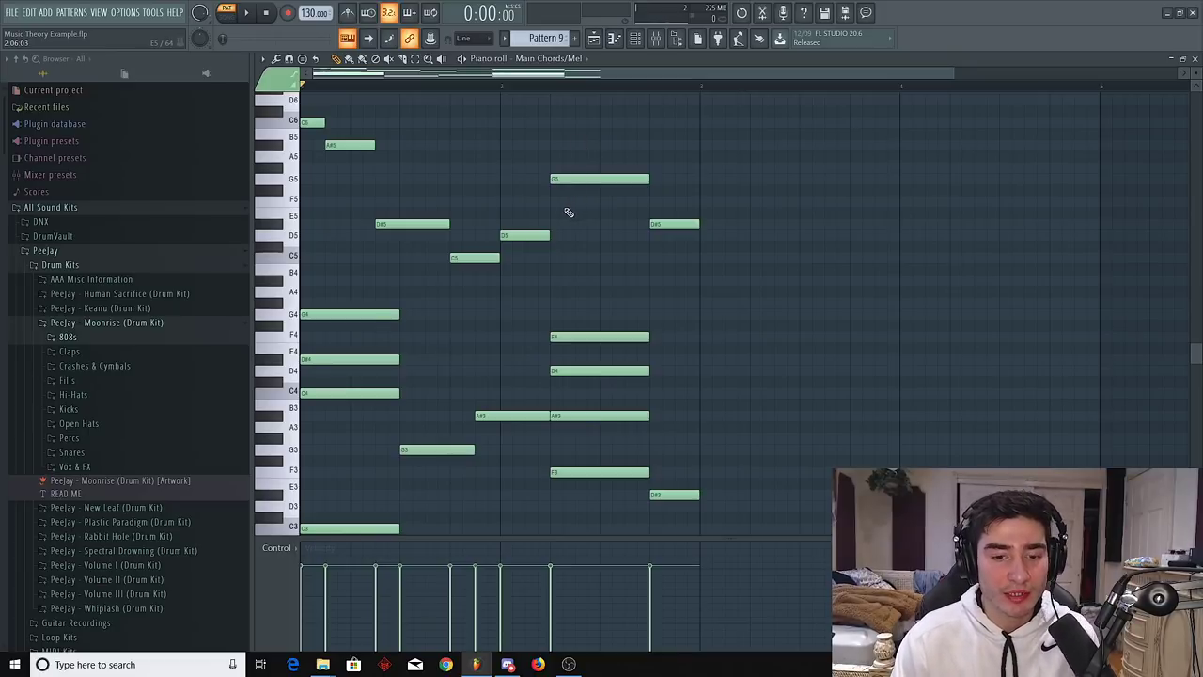
Try the second chord's G5 melody note at F5, audition it from bar 2, and return it to G5
drag(562, 180, 562, 201)
click(507, 87)
key(space)
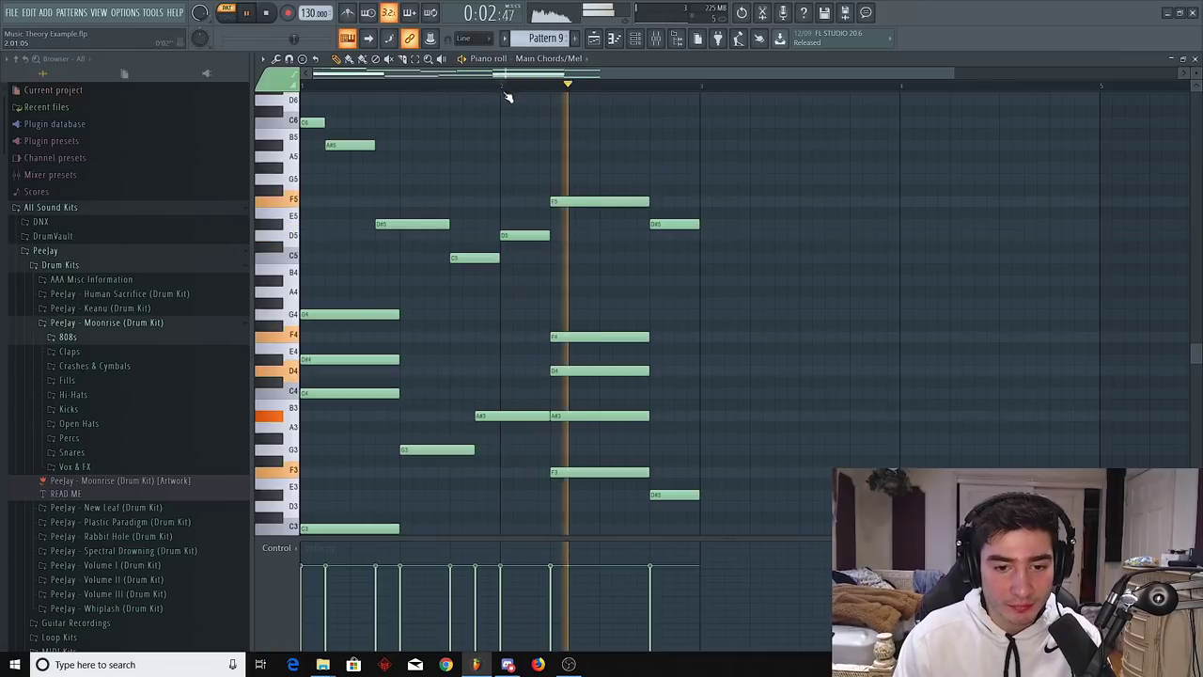
key(space)
drag(575, 201, 576, 179)
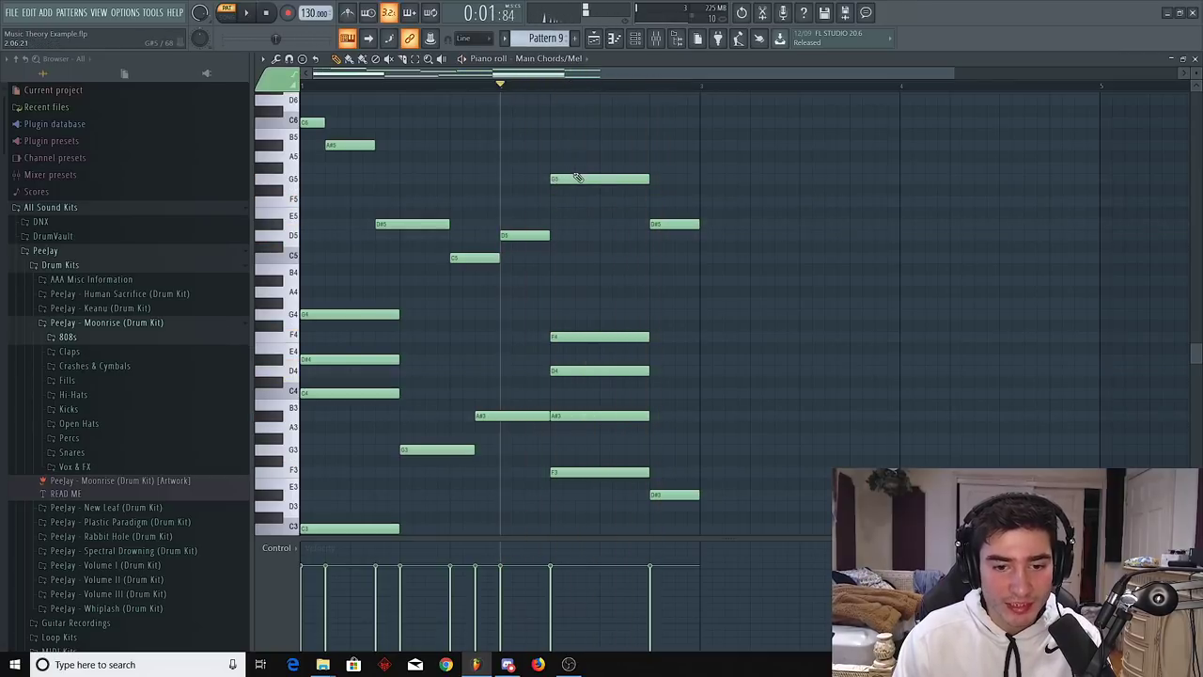
key(space)
key(space)
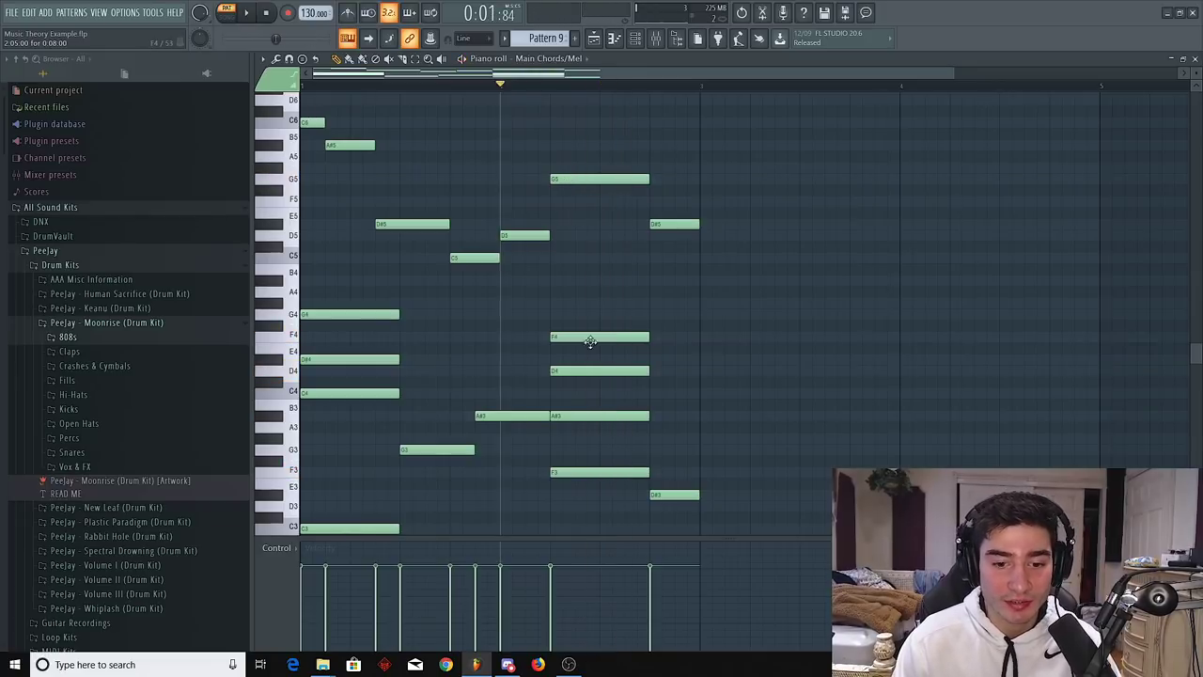
Try G#4, C5 and D#5 extensions at the second chord's full length, and delete them
click(567, 303)
click(559, 269)
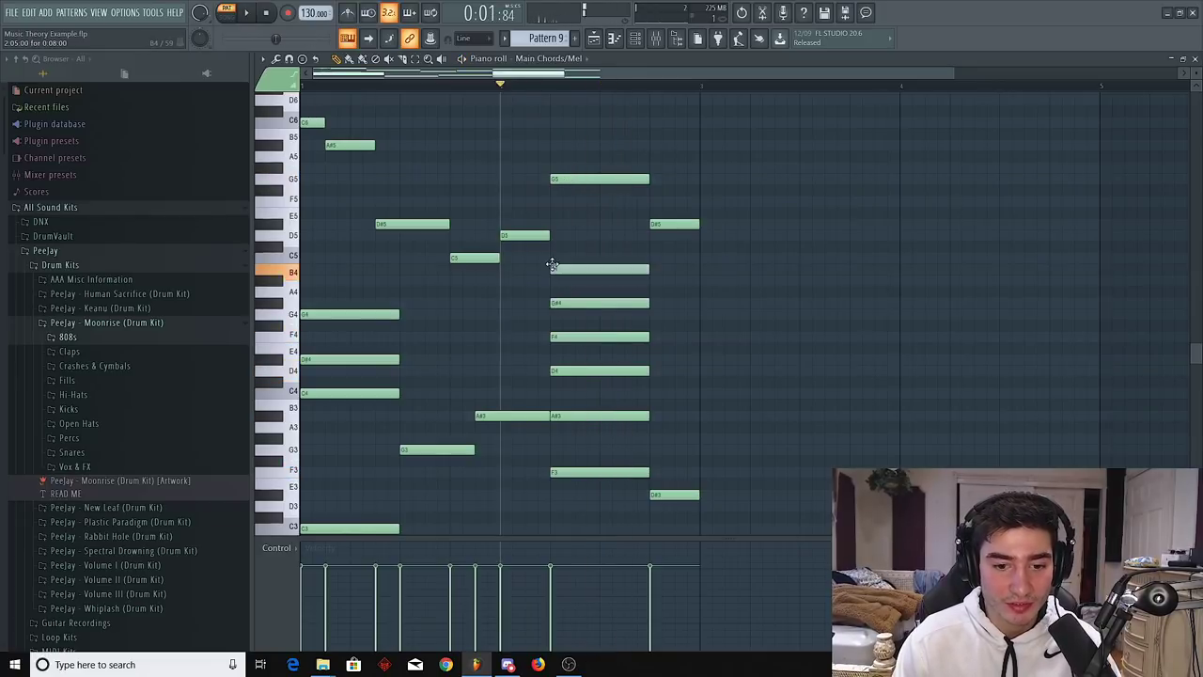
click(559, 224)
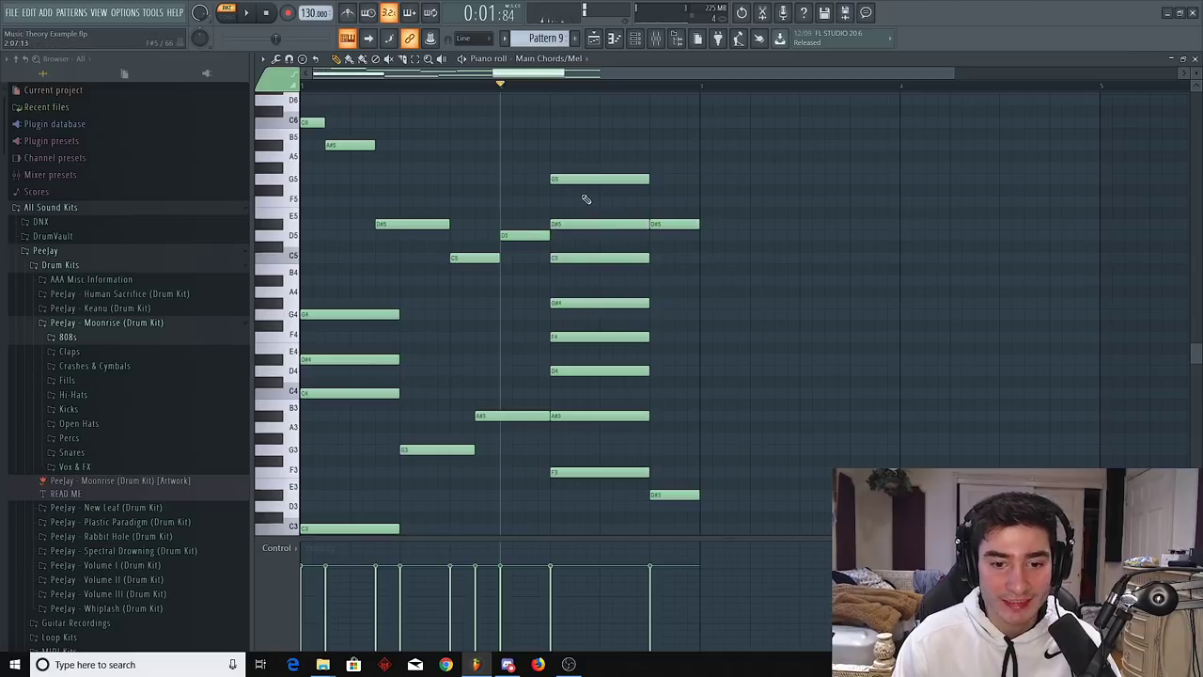
right_click(565, 224)
right_click(573, 268)
right_click(593, 303)
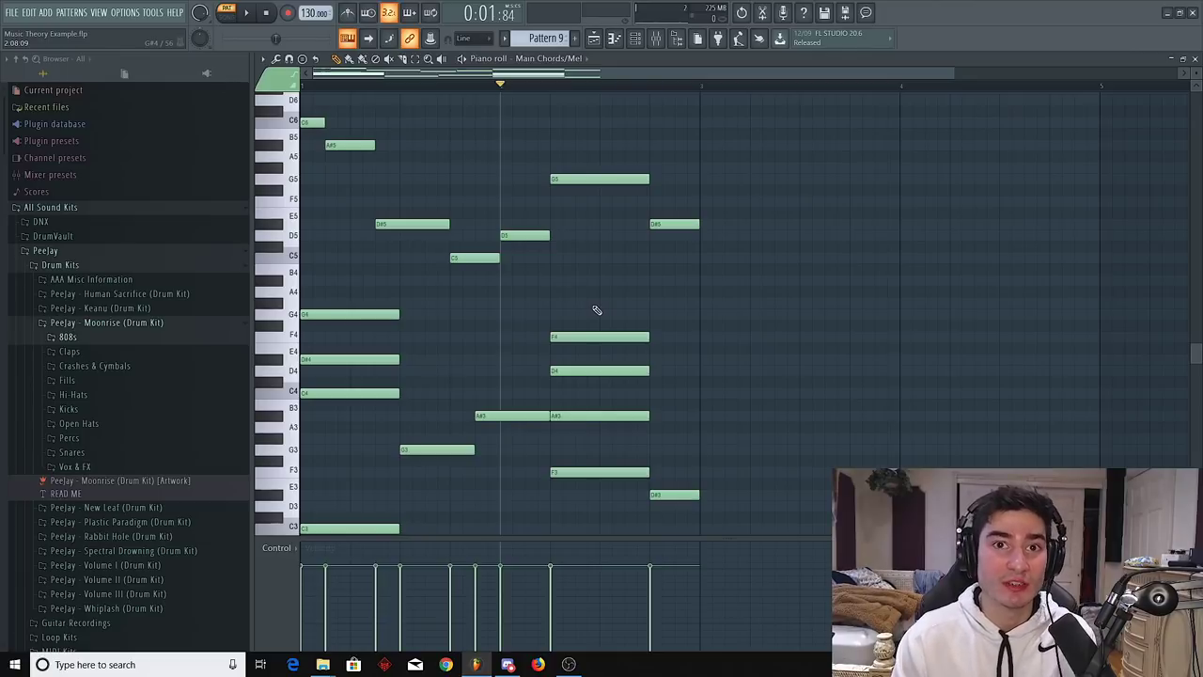
key(space)
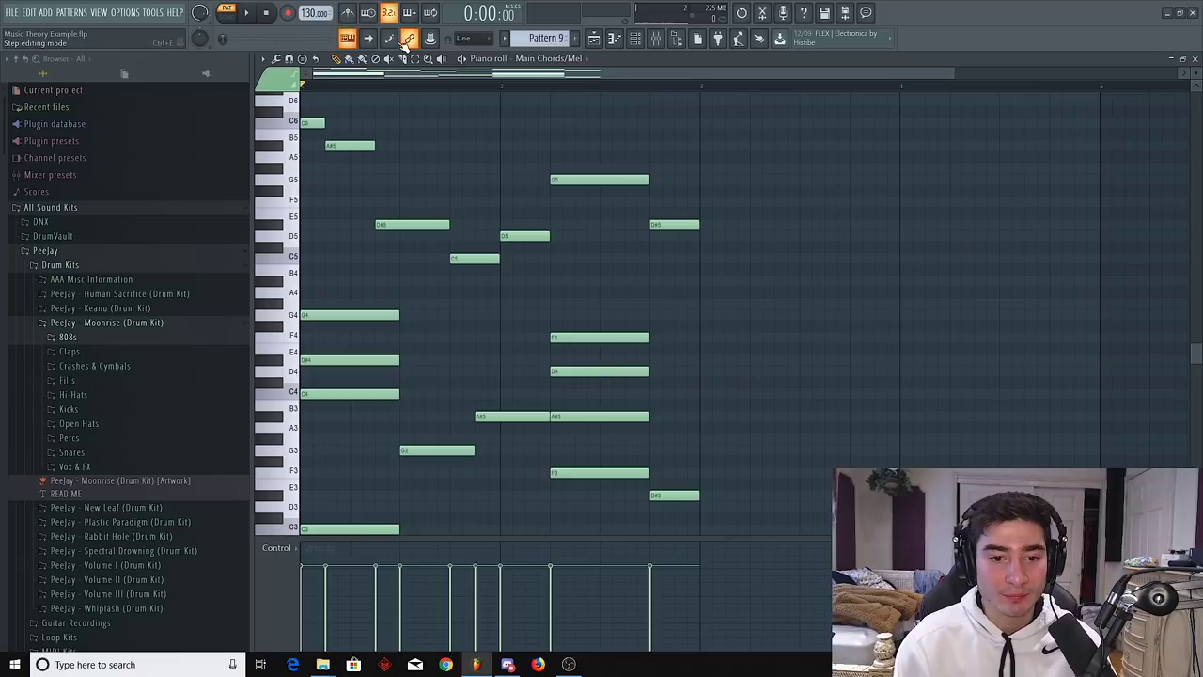
Try a short D5 passing note between bar 1's D#5 and C5 melody notes with snap off, and delete it
scroll(455, 89, up, 2)
scroll(455, 89, up, 2)
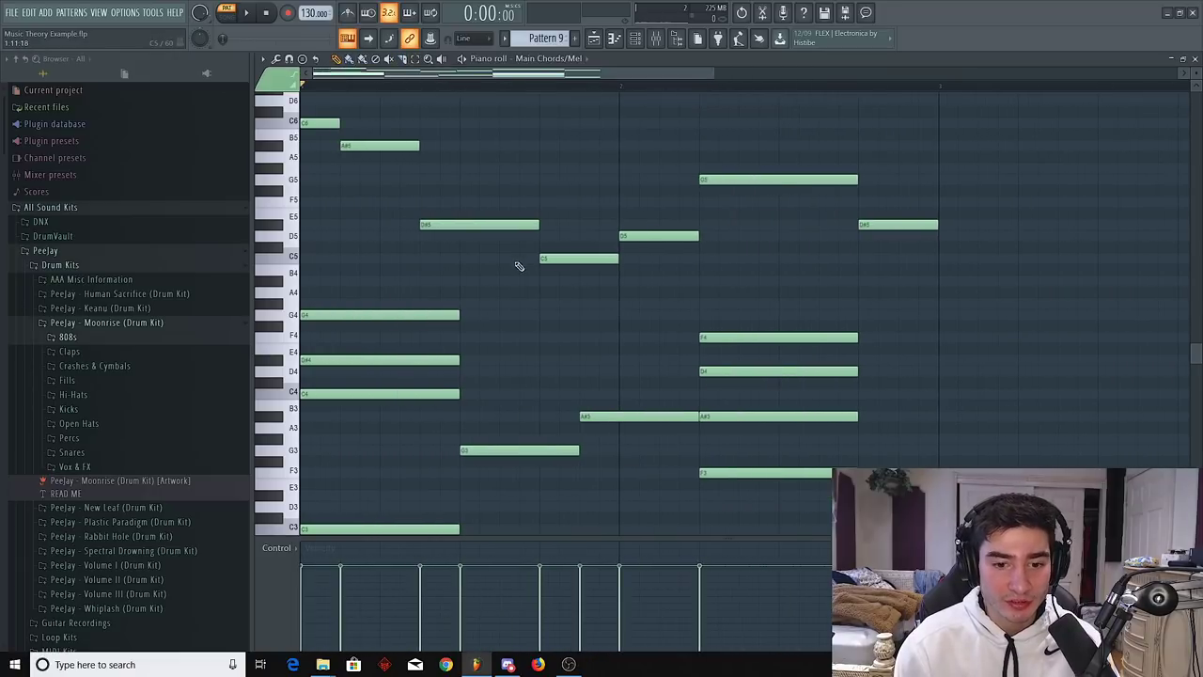
click(523, 236)
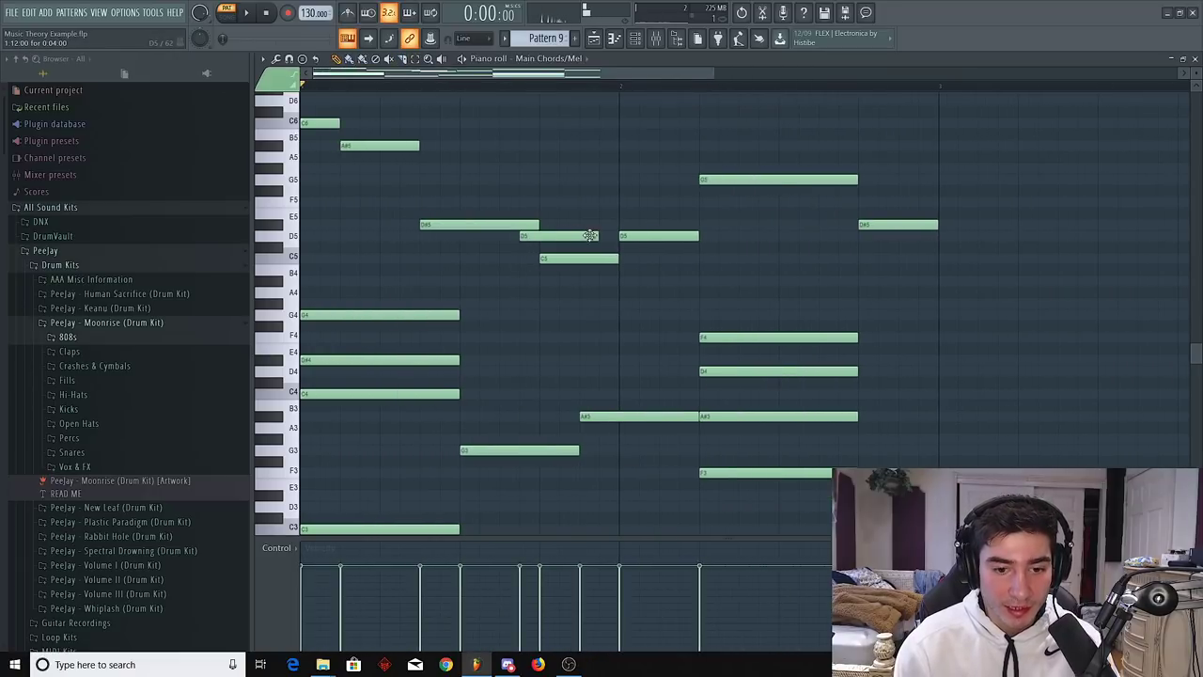
drag(597, 236, 538, 236)
scroll(491, 33, down, 2)
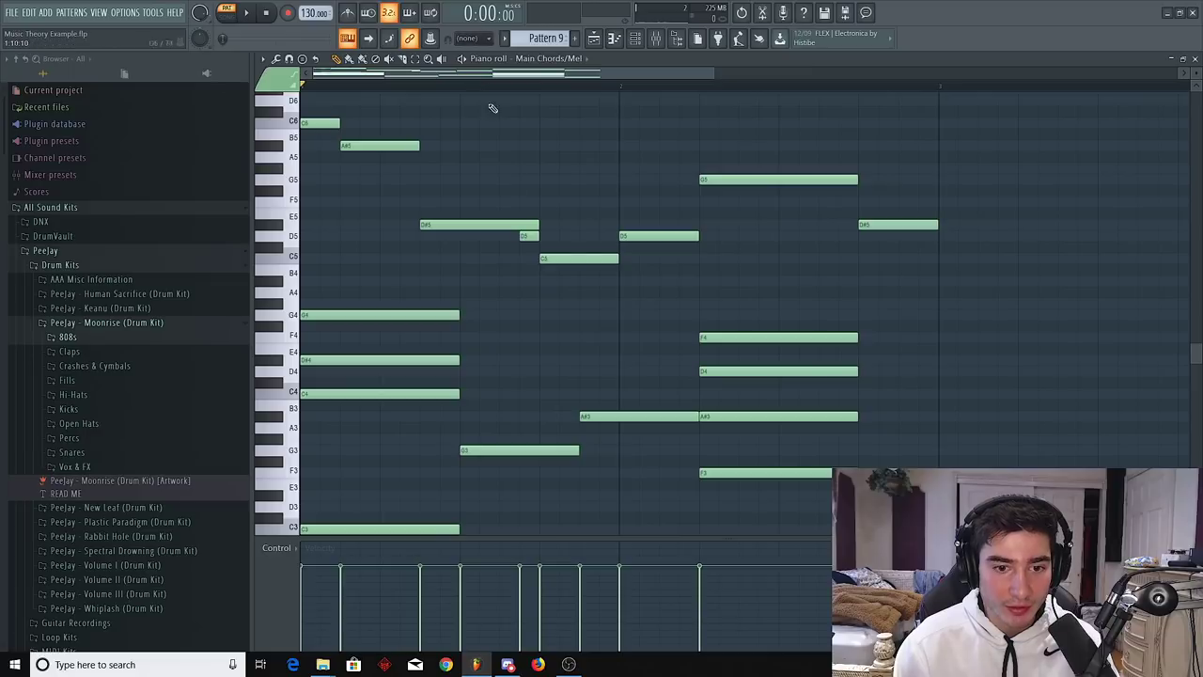
drag(521, 235, 535, 226)
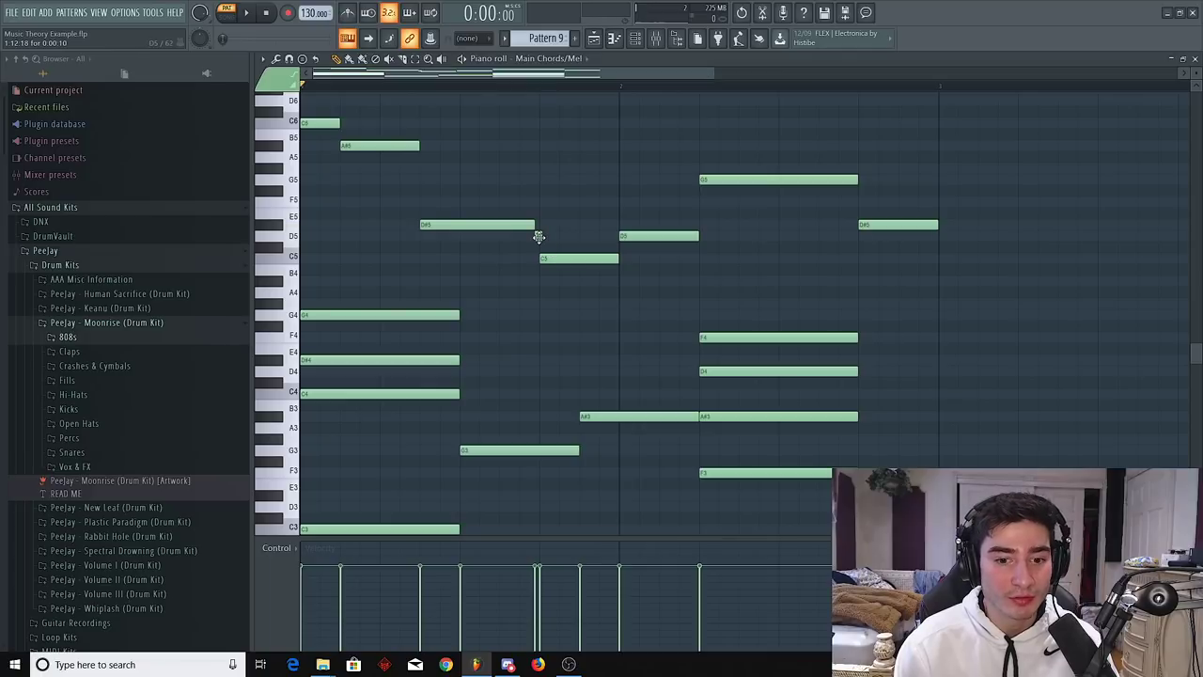
mouse_move(538, 235)
mouse_down()
mouse_move(461, 235)
mouse_move(535, 236)
mouse_up()
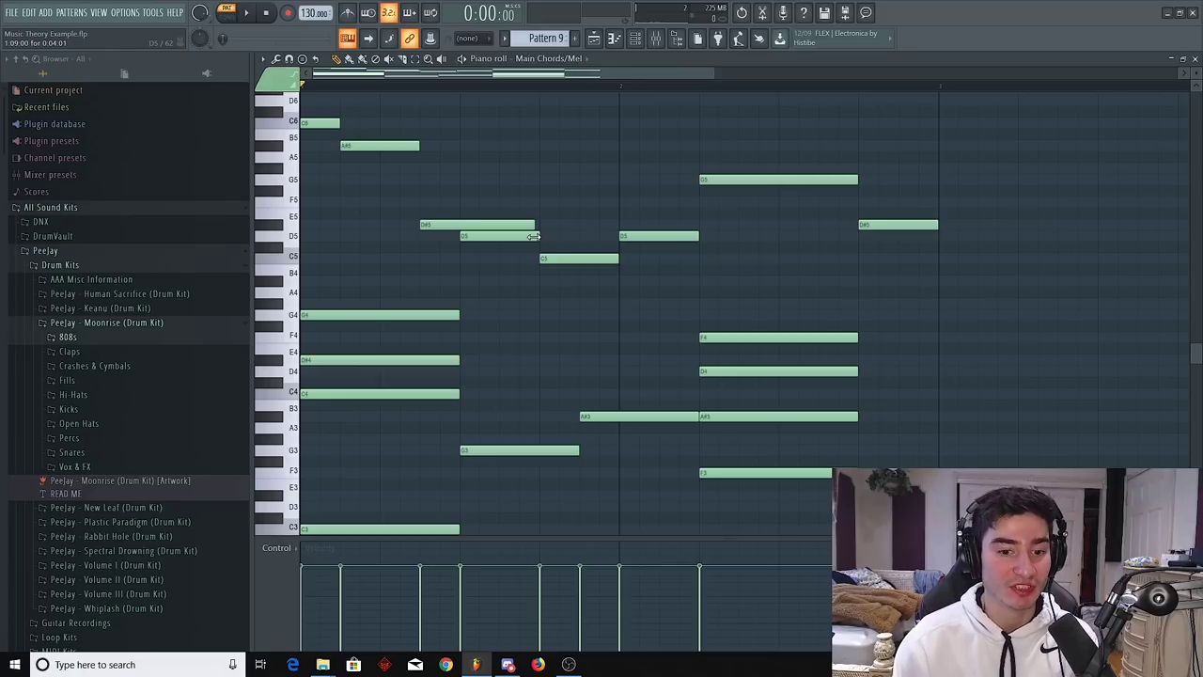
right_click(533, 236)
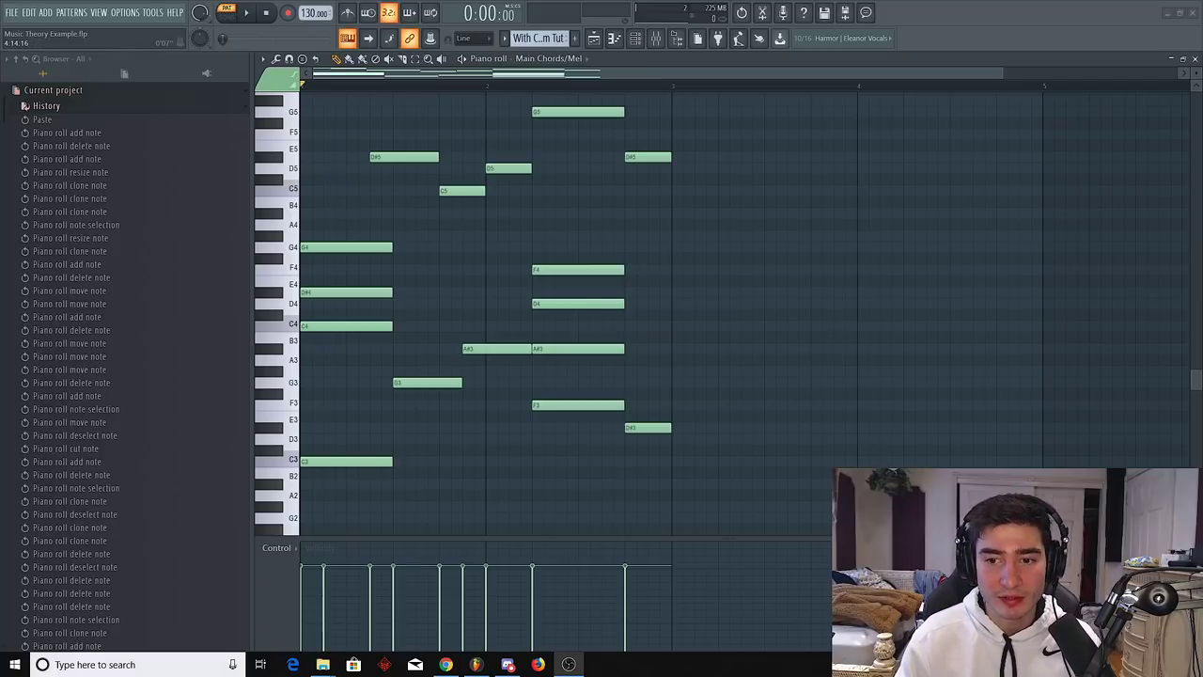
Try a B4 note above the first chord and delete it
click(329, 204)
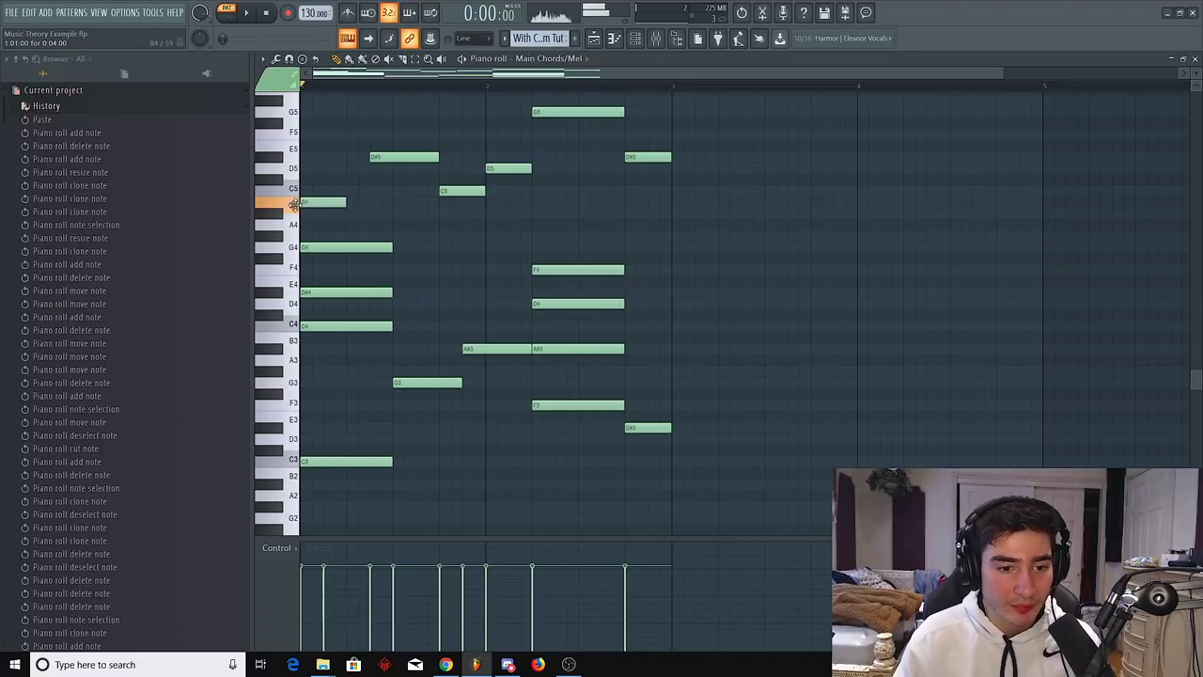
right_click(331, 204)
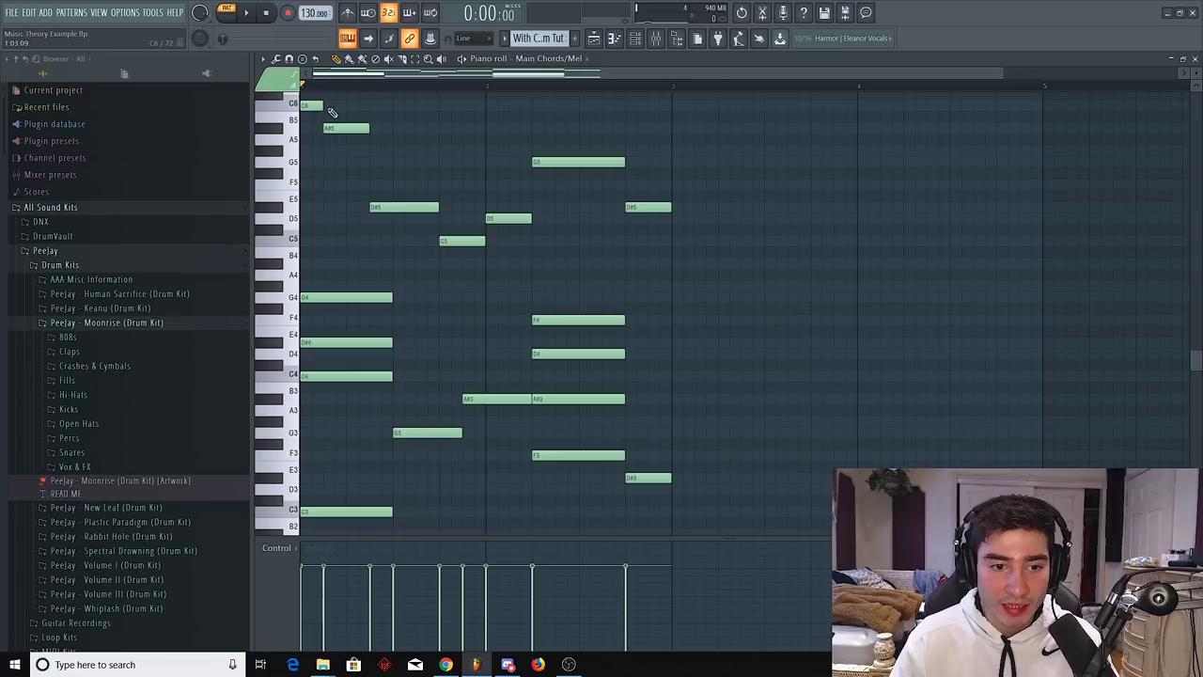
Stagger the first chord by delaying its D#4 note one beat and its G4 note two beats
scroll(435, 320, down, 2)
scroll(438, 376, up, 3)
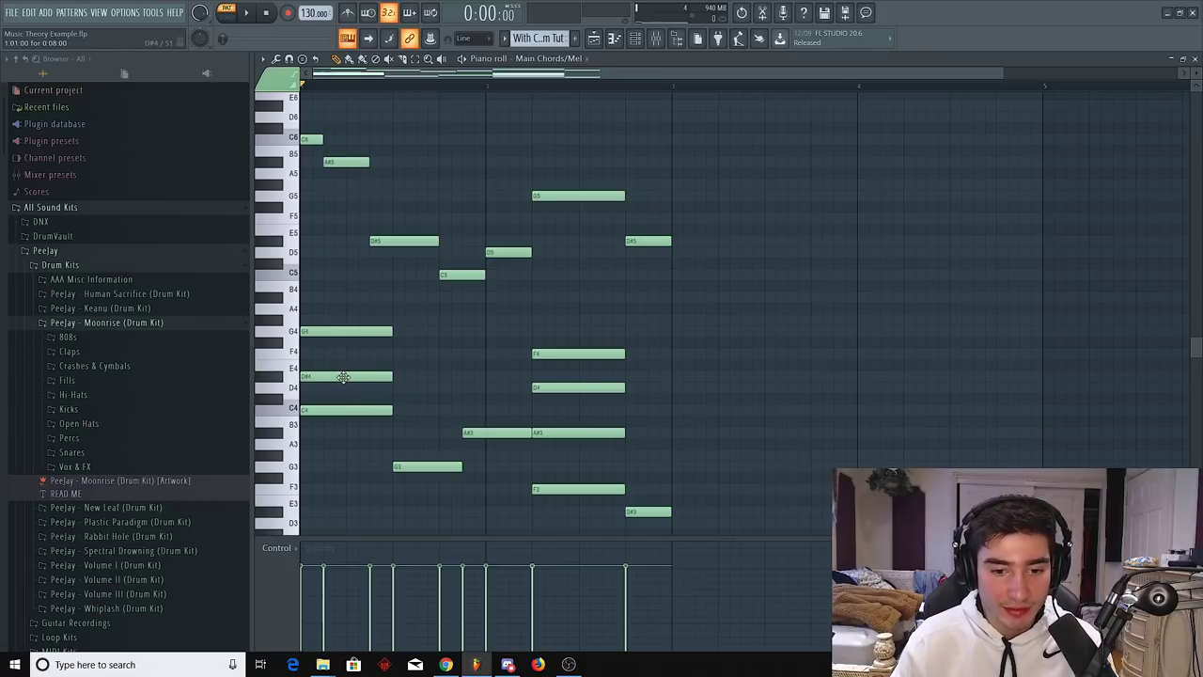
drag(343, 377, 389, 377)
drag(367, 331, 457, 332)
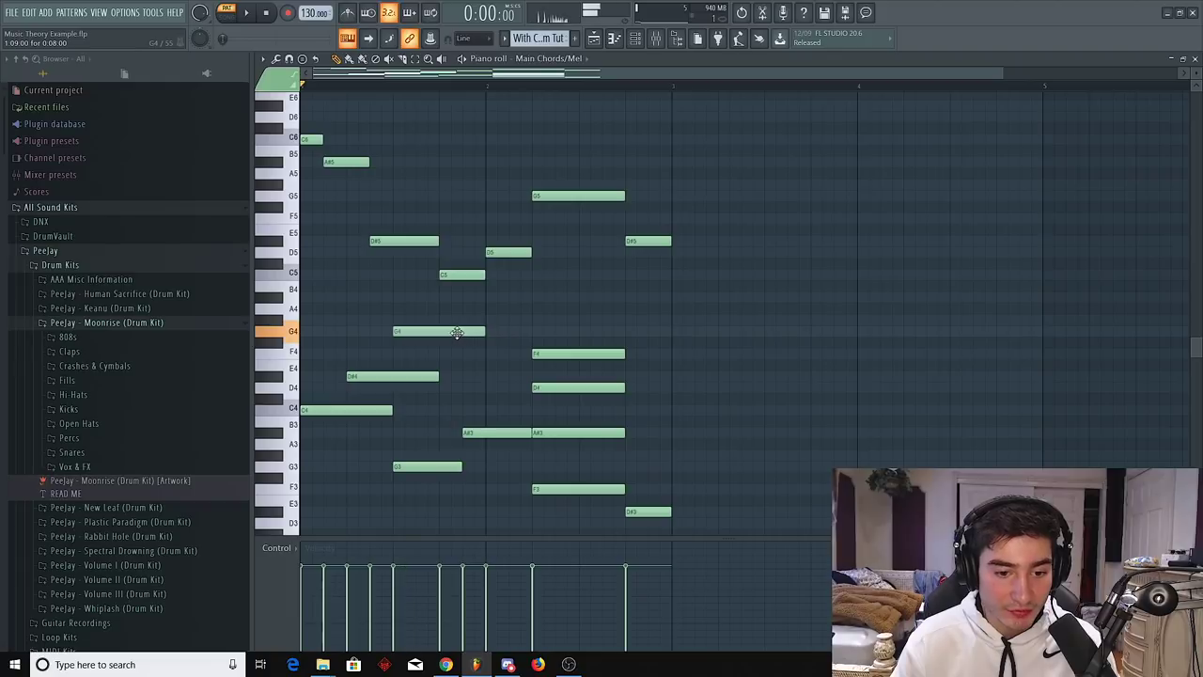
Repeat D#4 on beat 4 of bar 1 and add a one-beat G4 at the start of bar 2
click(457, 377)
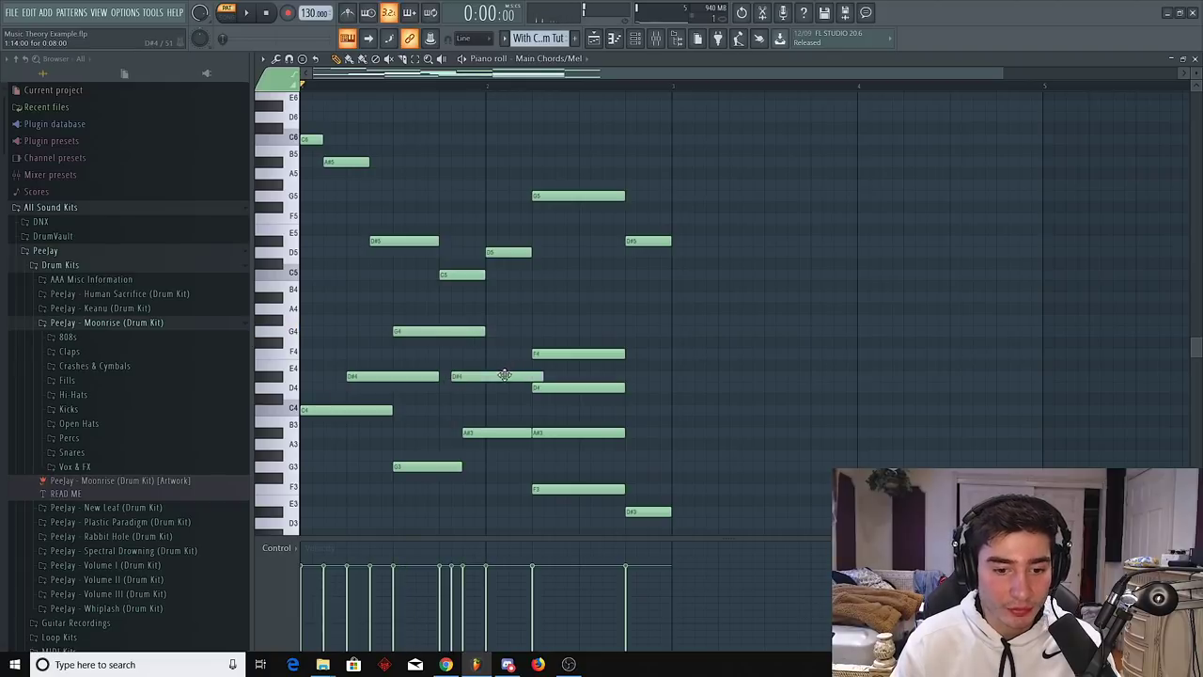
drag(505, 375, 493, 375)
click(492, 331)
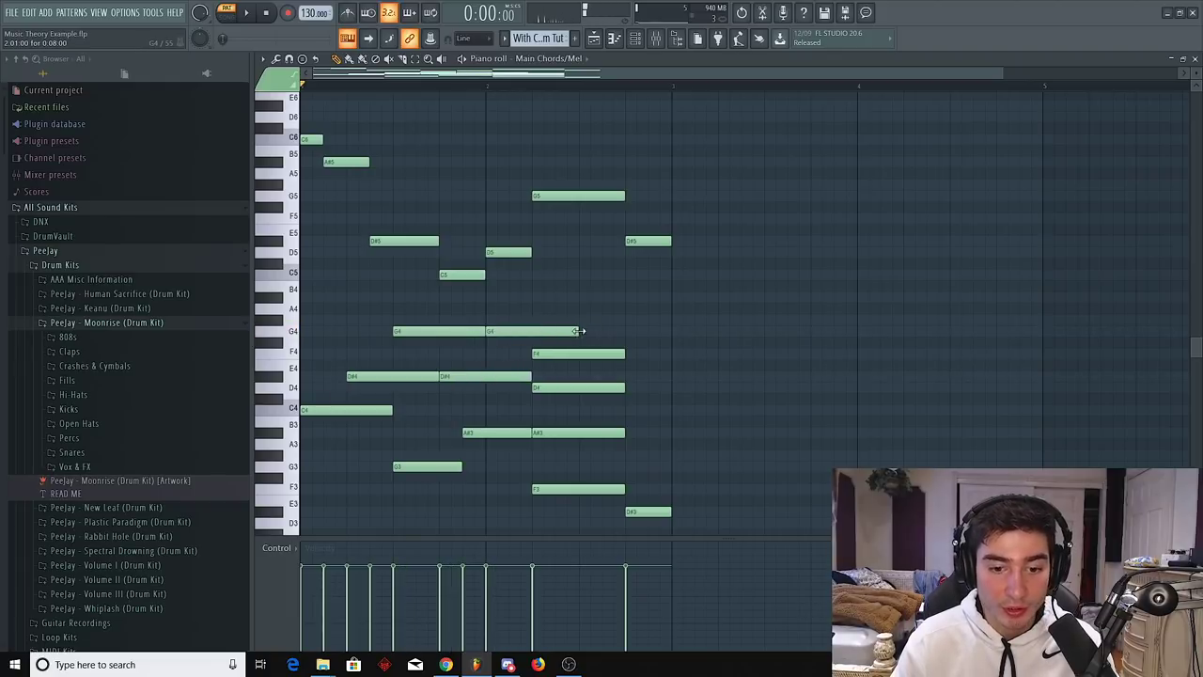
drag(578, 331, 532, 332)
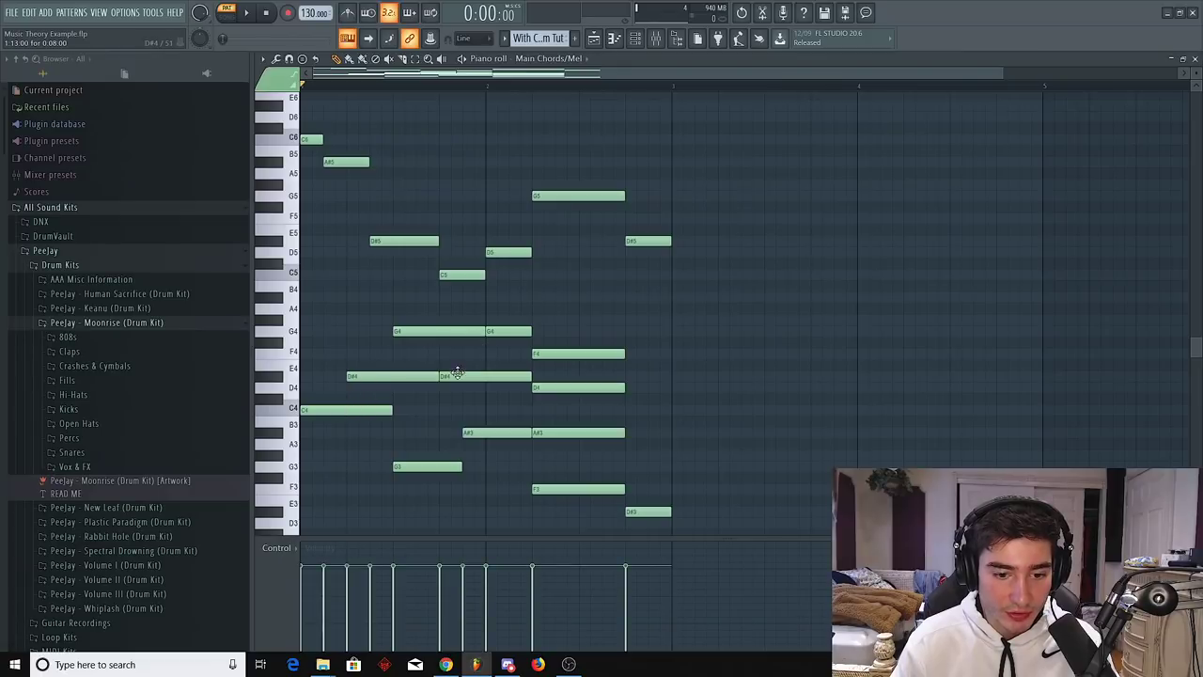
Stagger the second chord by delaying D4 one beat and F4 two beats, with F4 ending at the close of bar 2
drag(583, 387, 630, 387)
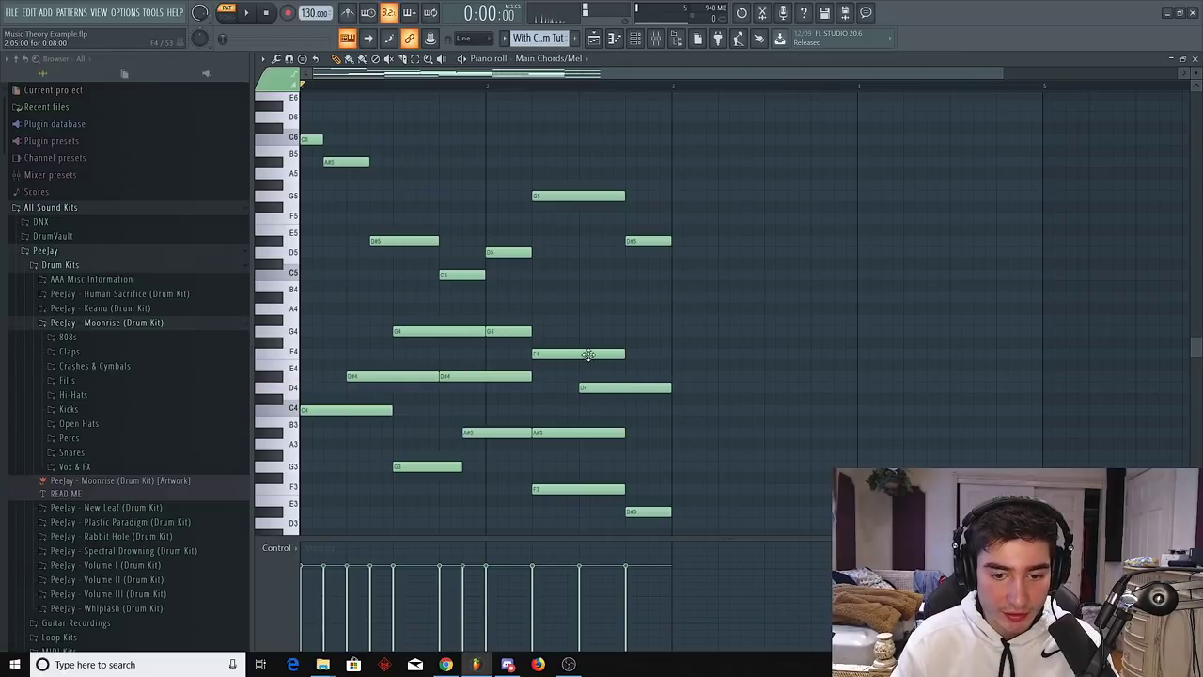
drag(586, 354, 673, 353)
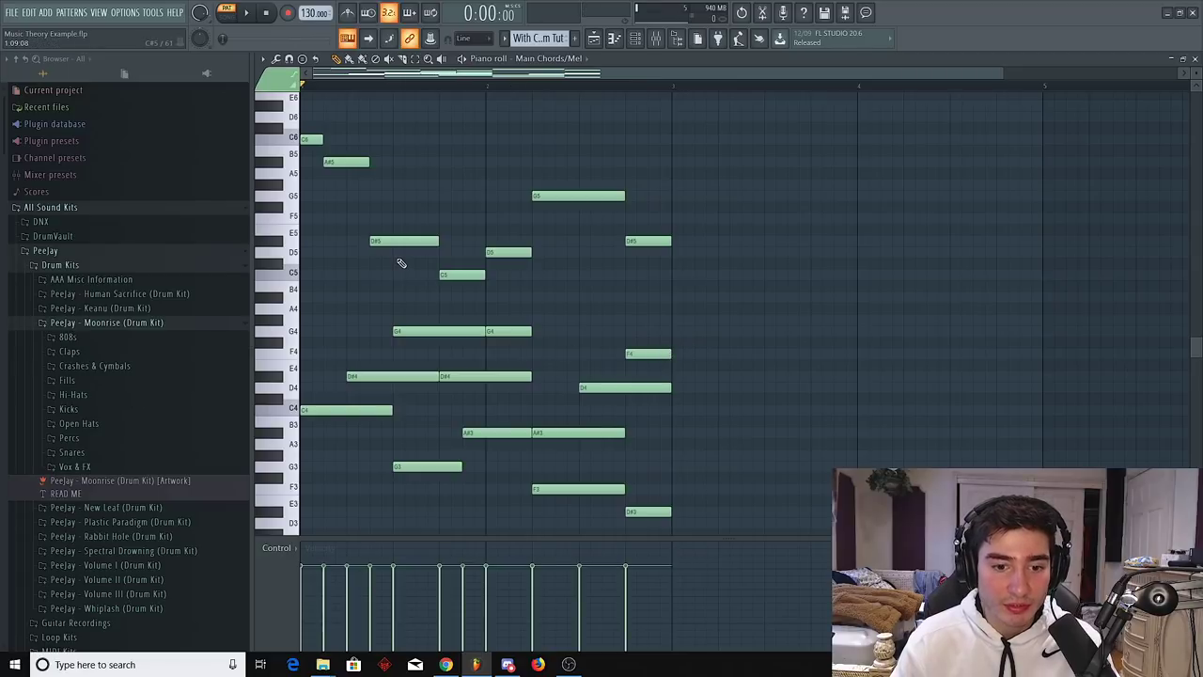
click(463, 141)
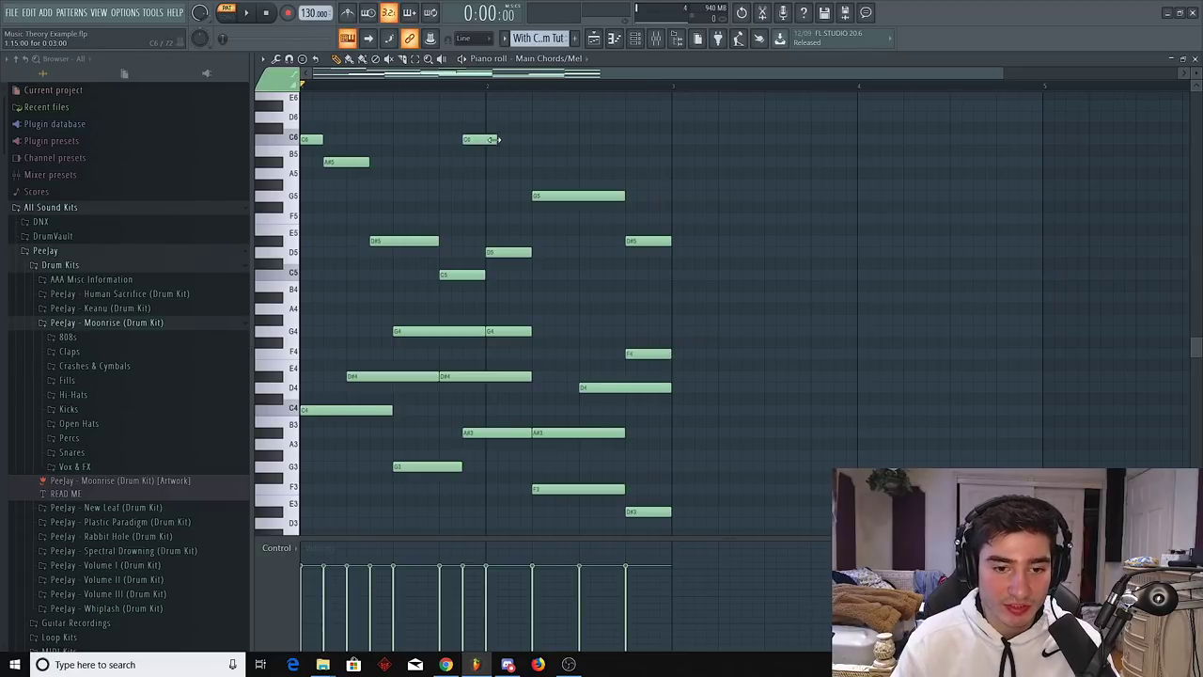
right_click(467, 141)
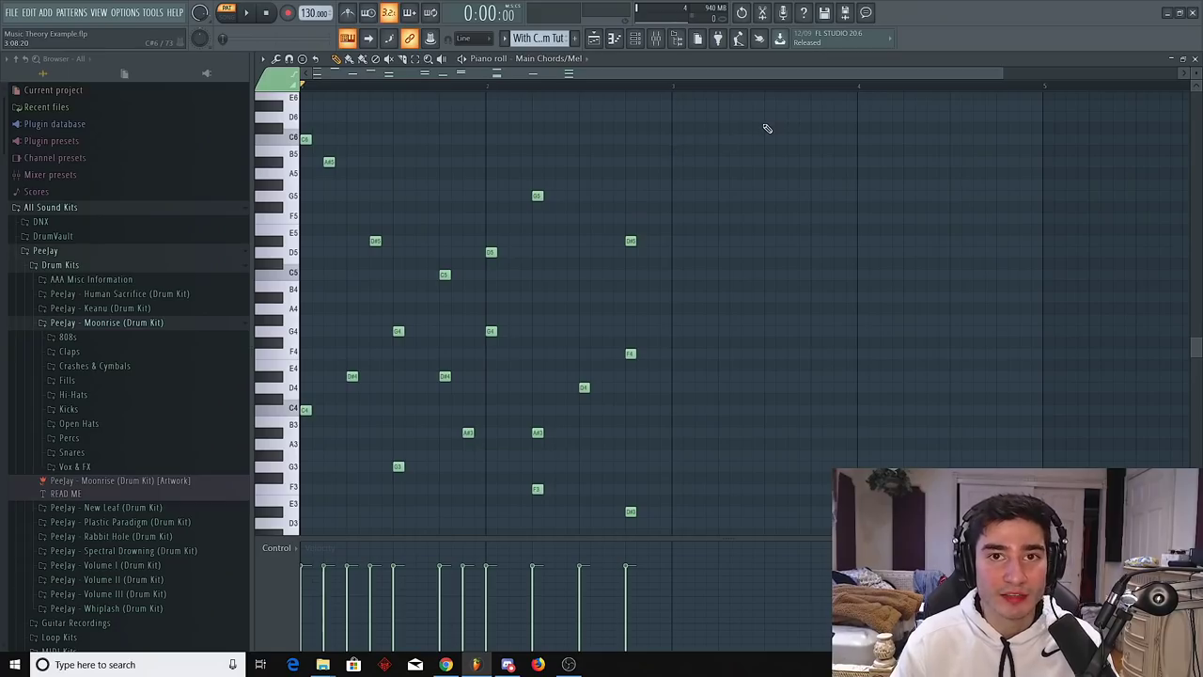
Audition the arpeggiated pattern with its shortened notes
key(space)
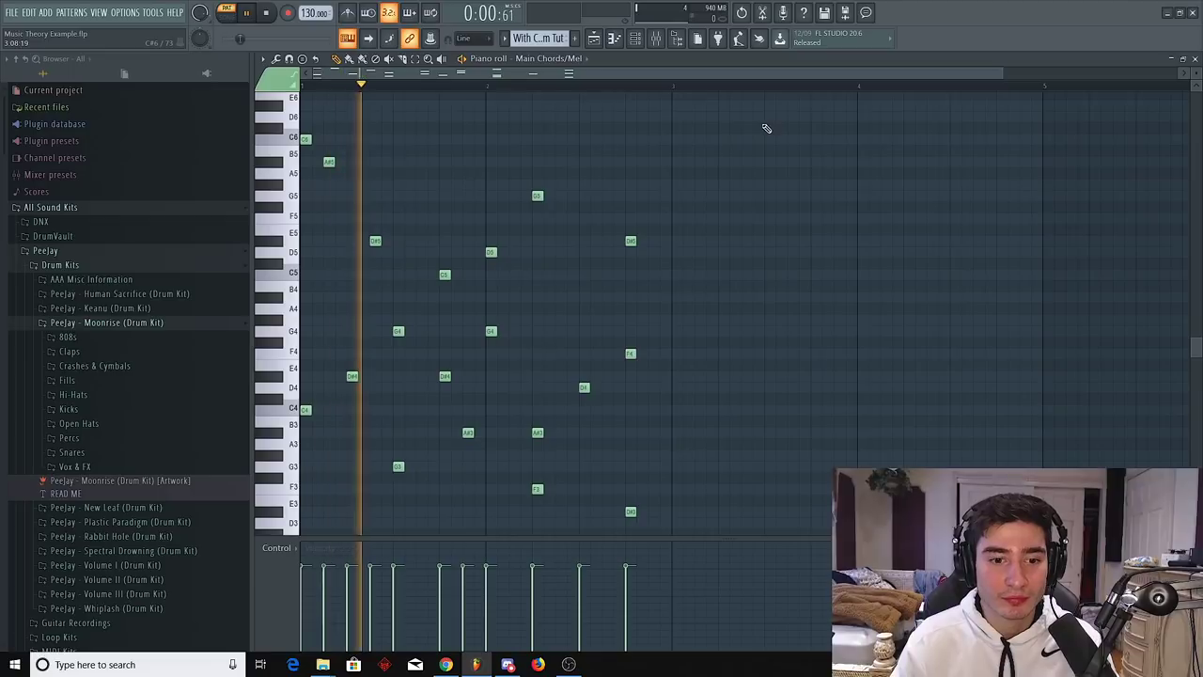
key(space)
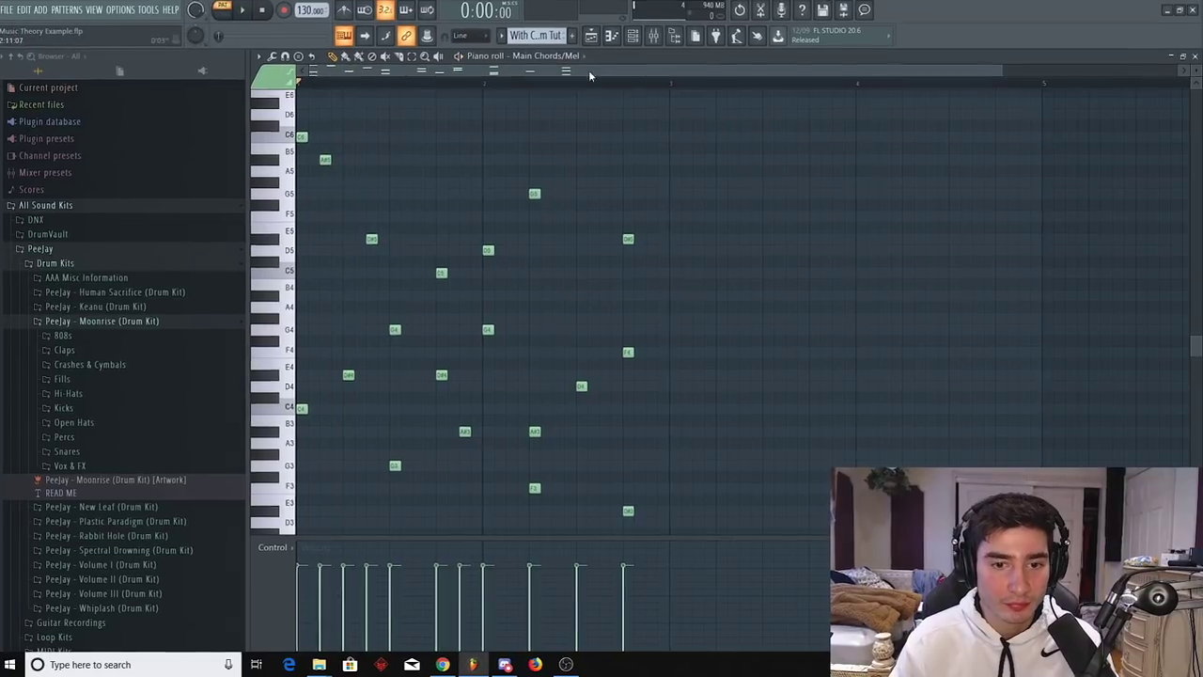
key(space)
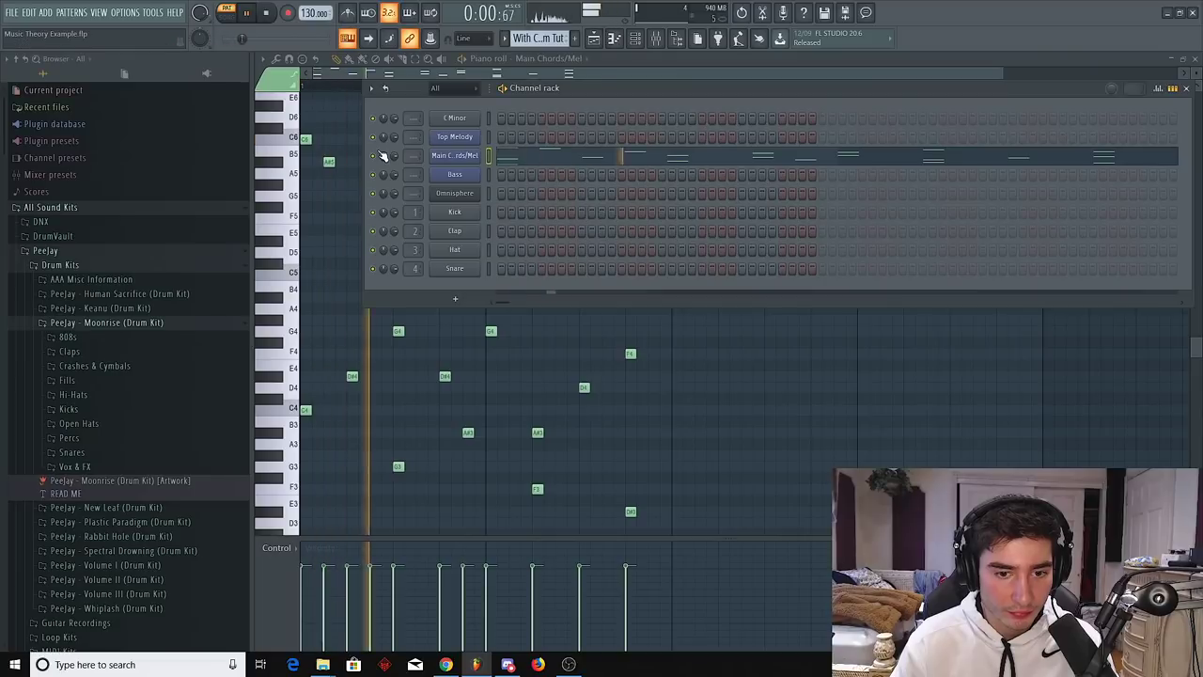
click(463, 74)
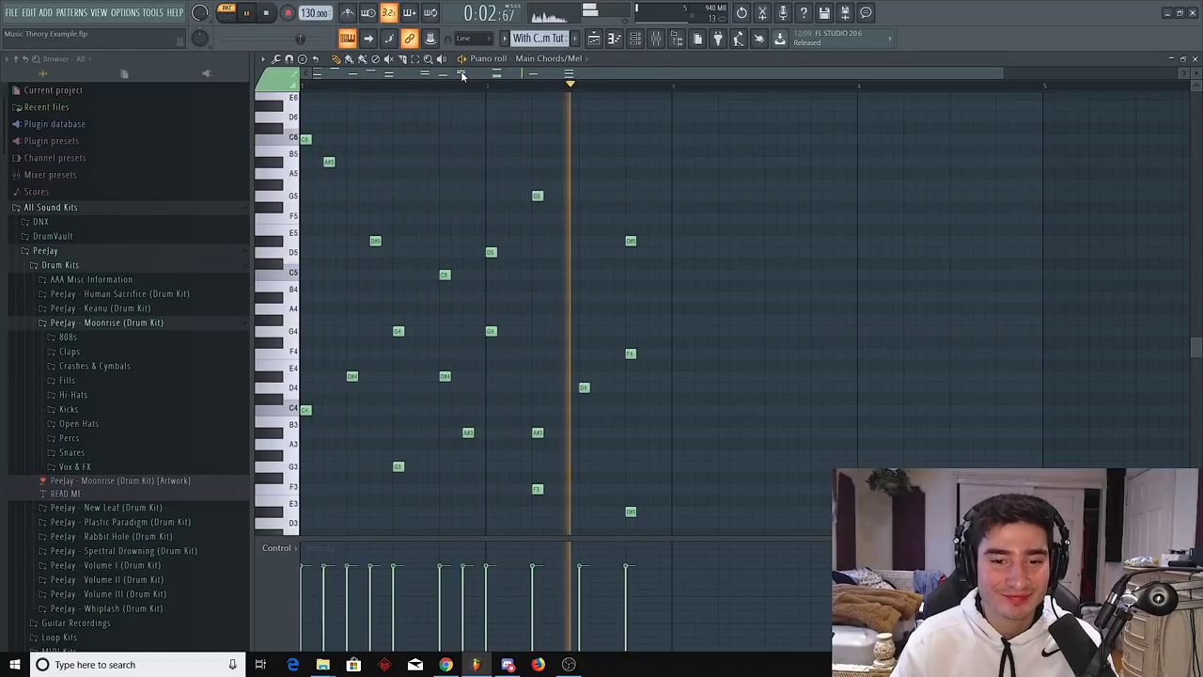
key(space)
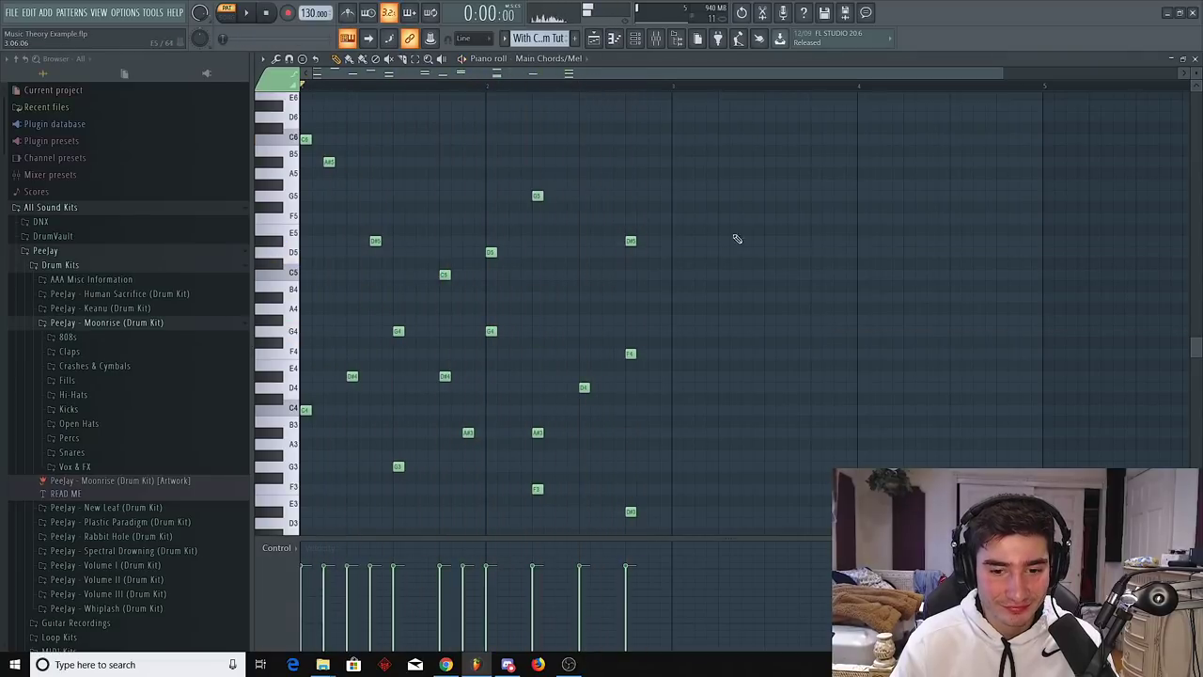
Copy the Main Chords/Mel notes into the Omnisphere channel
click(635, 38)
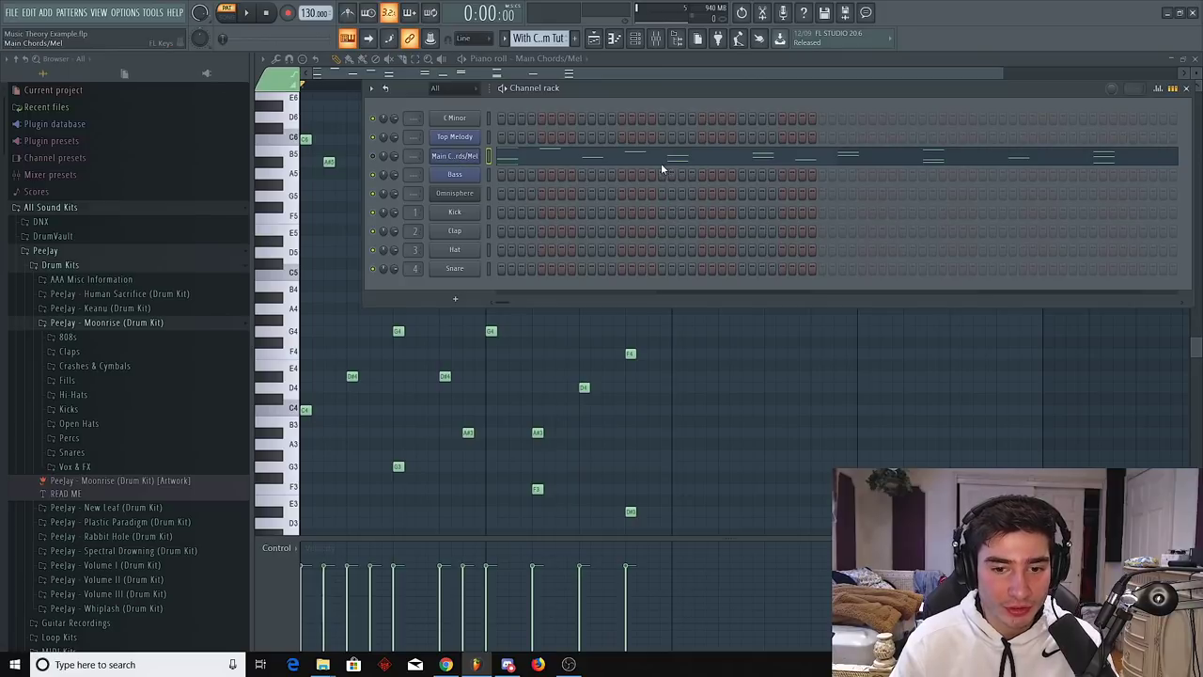
click(489, 194)
click(493, 191)
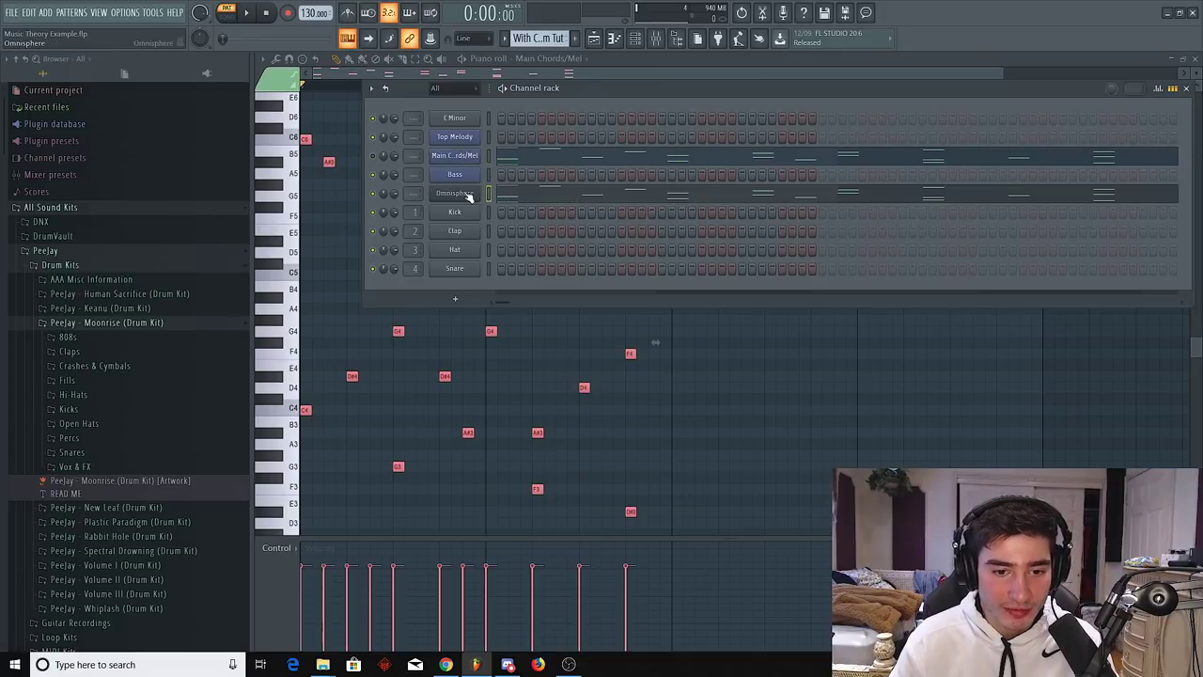
Check the Omnisphere channel's patch and transpose all of its copied notes down one octave
click(461, 194)
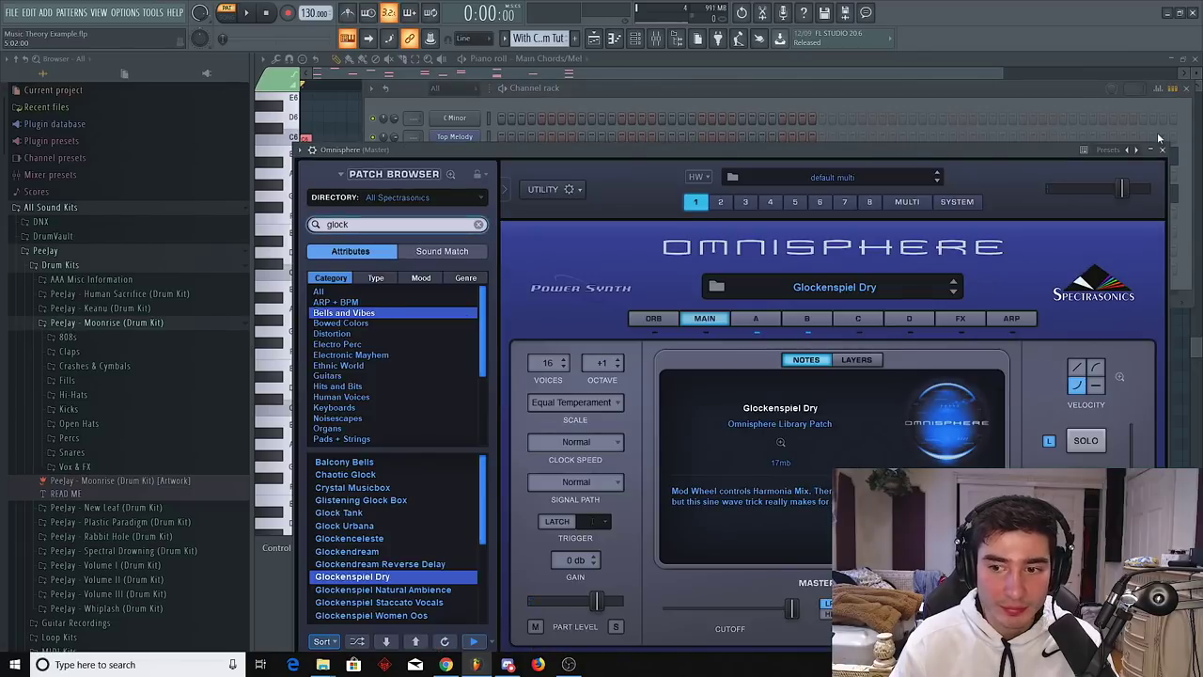
key(Escape)
click(500, 195)
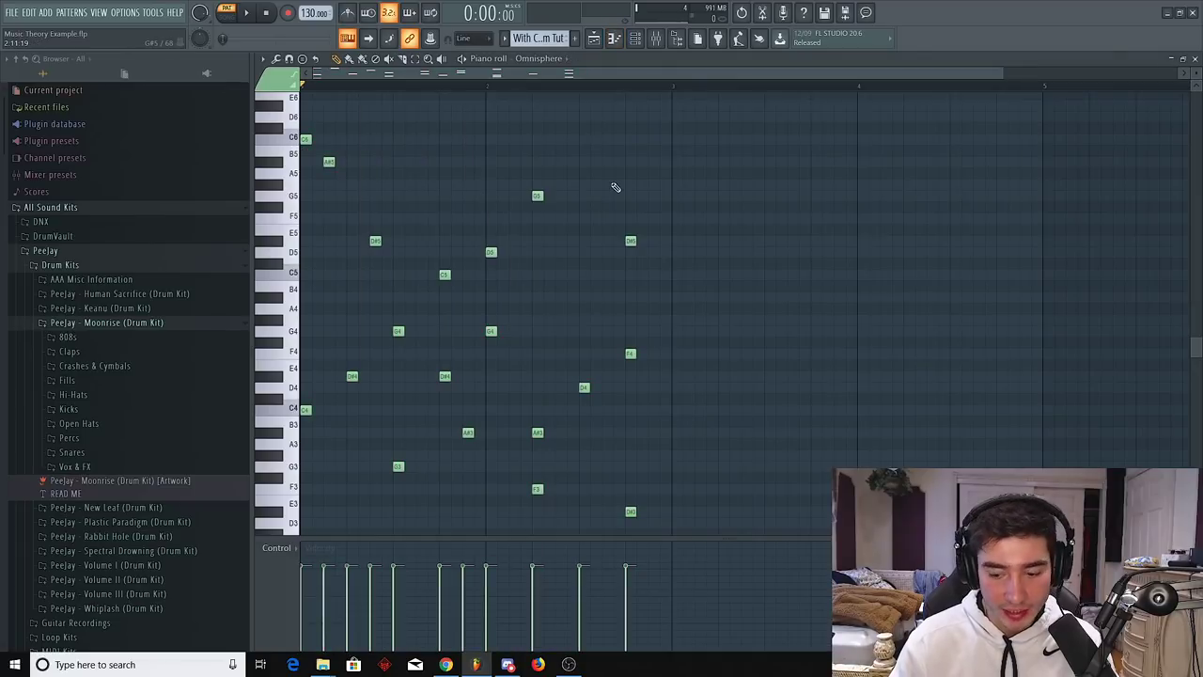
scroll(720, 194, down, 5)
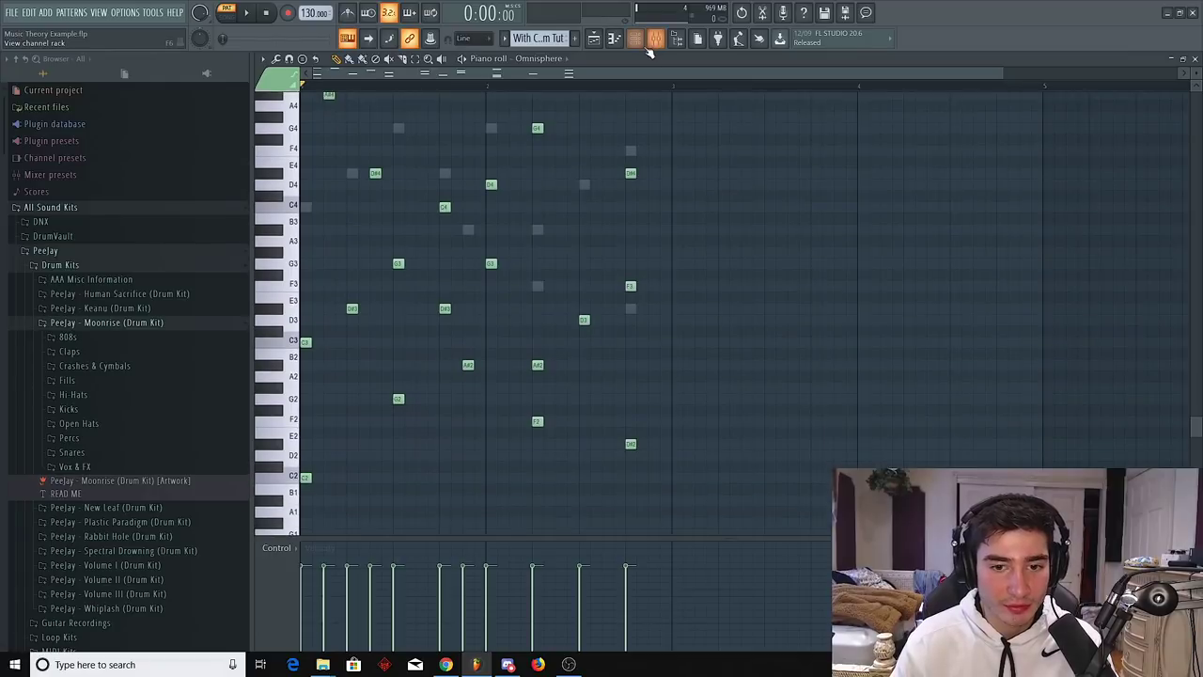
Audition the pattern with the lowered Omnisphere layer
key(space)
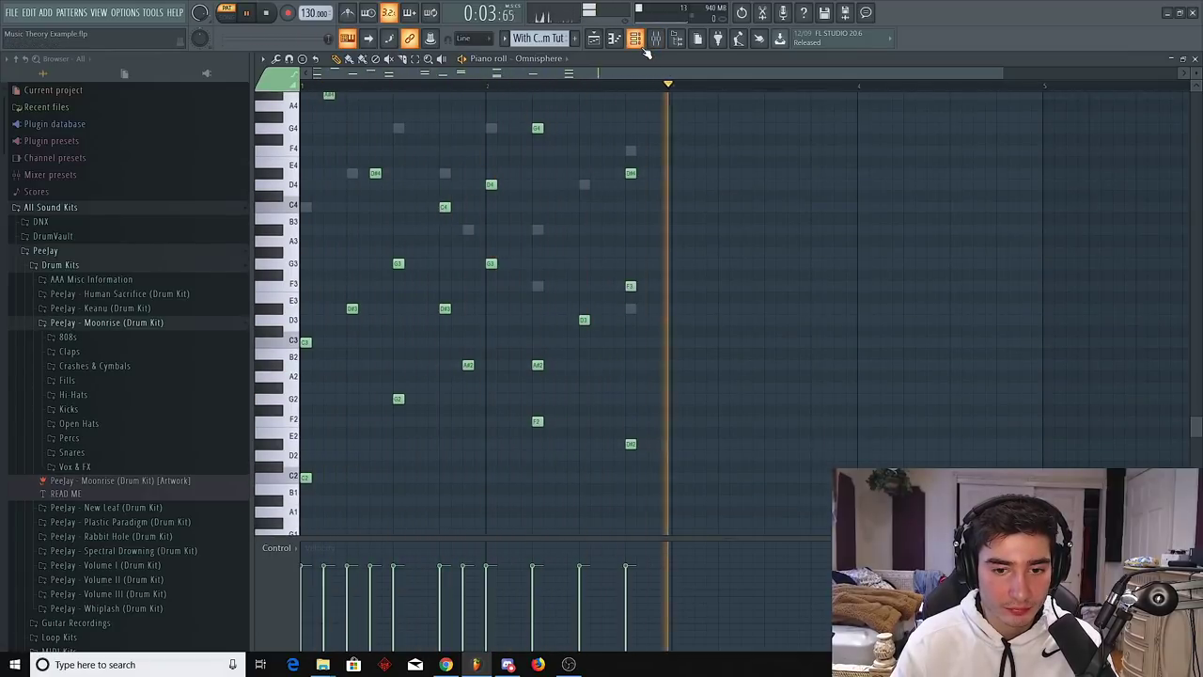
key(space)
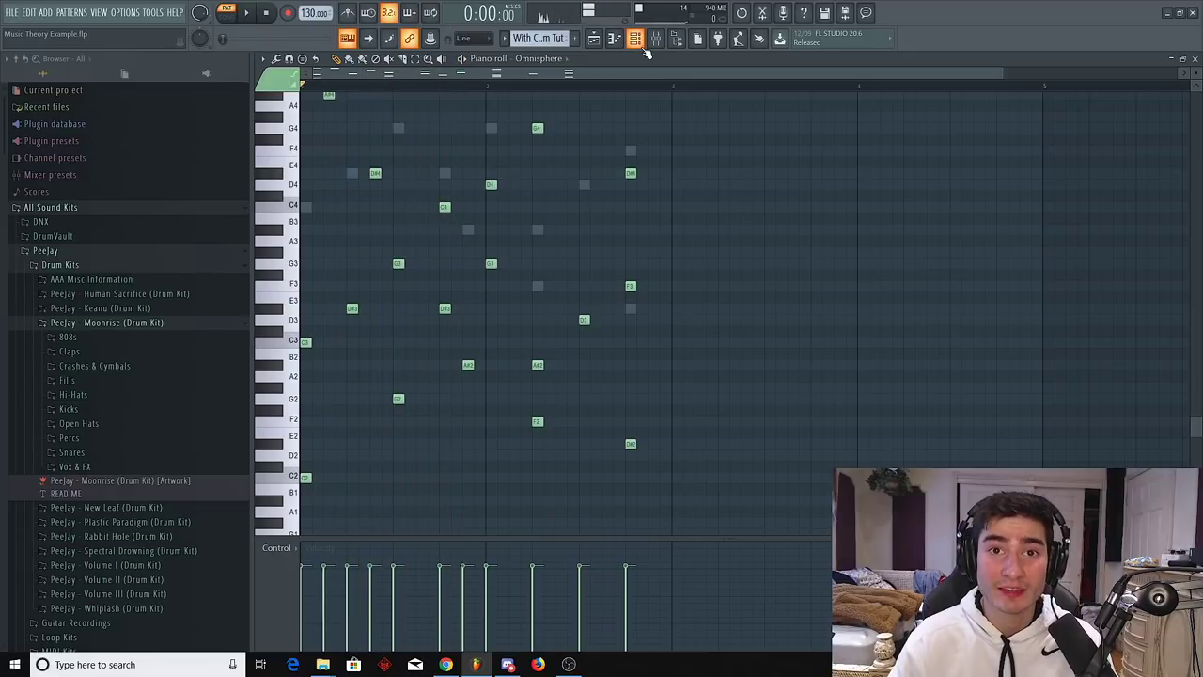
Bring up the With Chords 1 pattern and examine its Main Chords/Mel notes in the piano roll
click(636, 39)
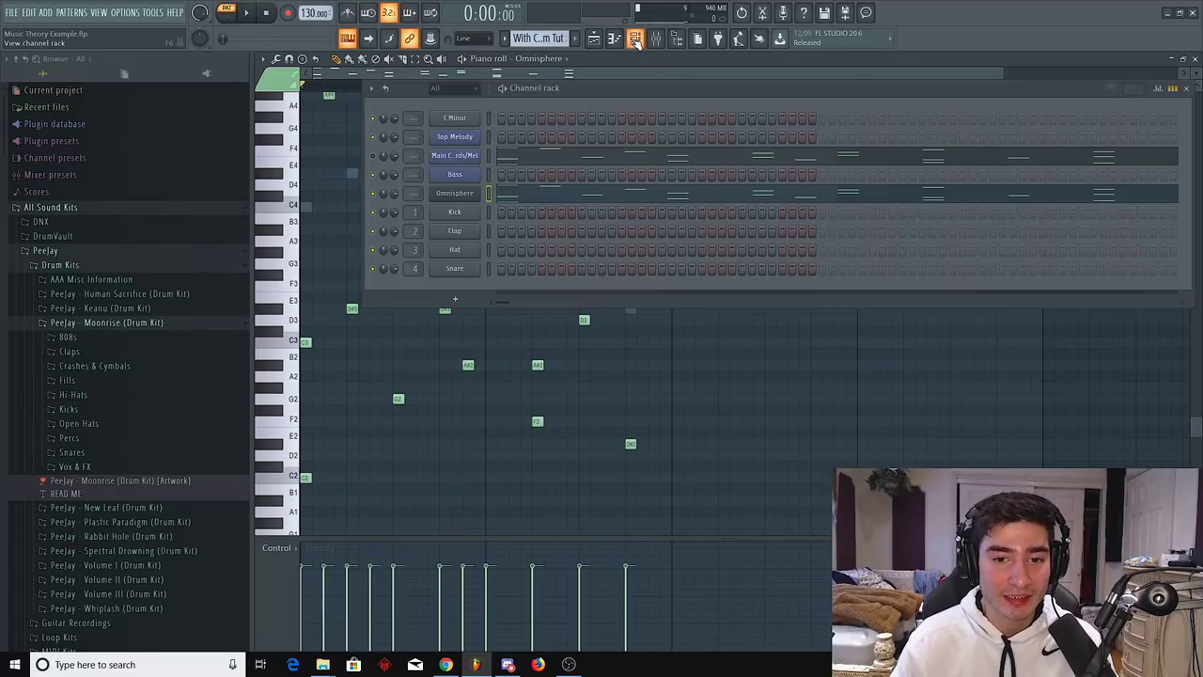
click(488, 155)
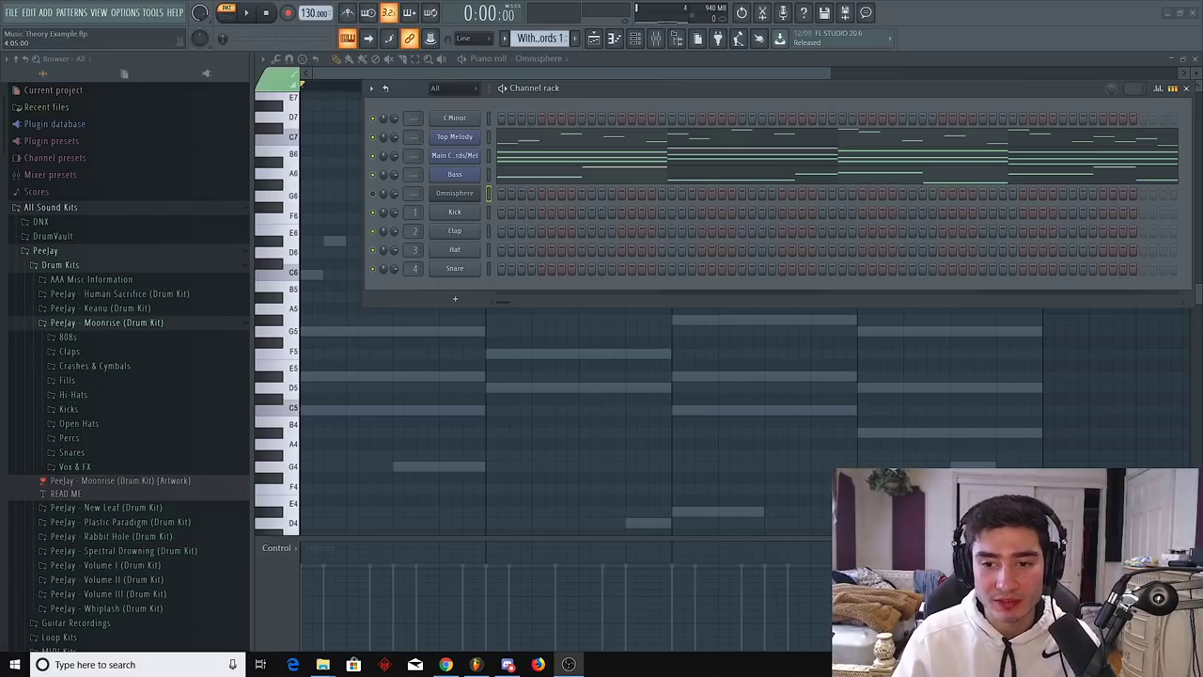
click(762, 90)
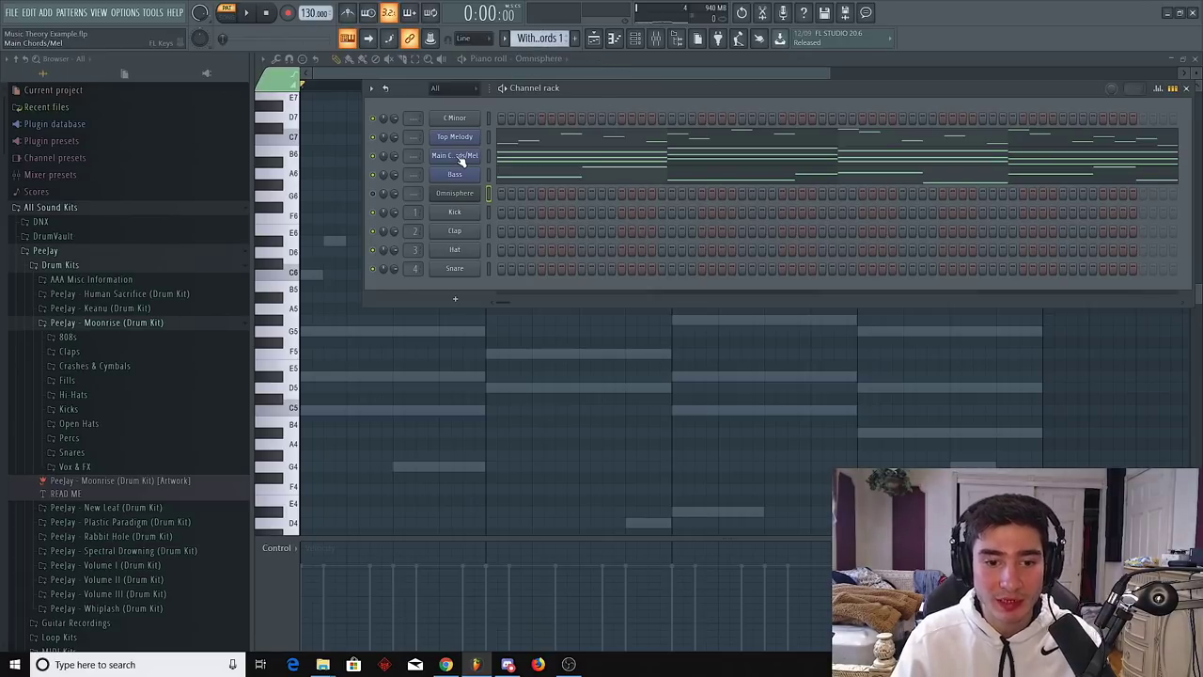
click(492, 156)
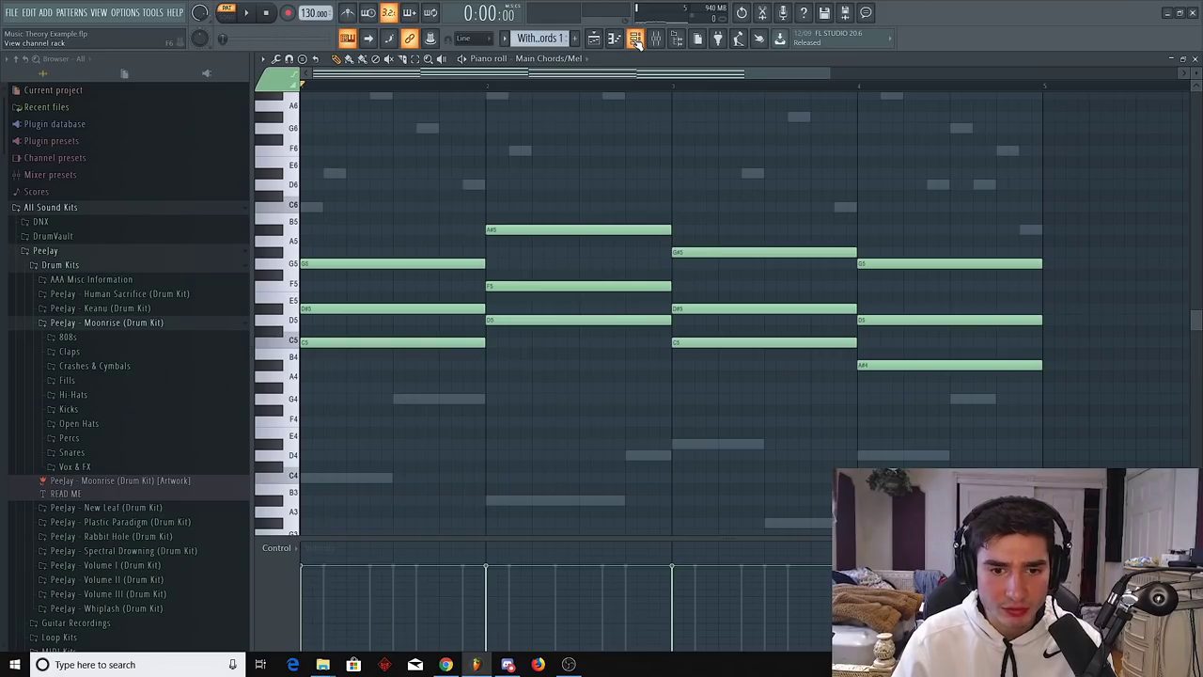
click(636, 41)
Examine the Bass notes of With Chords 1 against the ghosted chord and melody notes
click(510, 173)
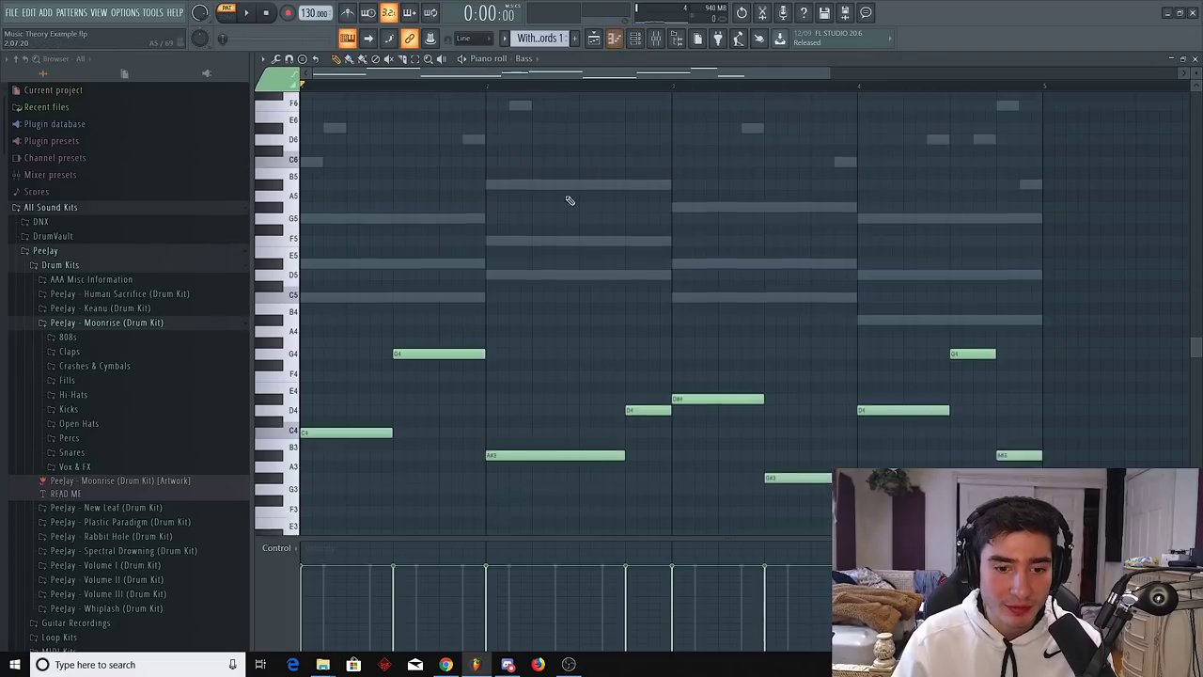
scroll(569, 200, down, 2)
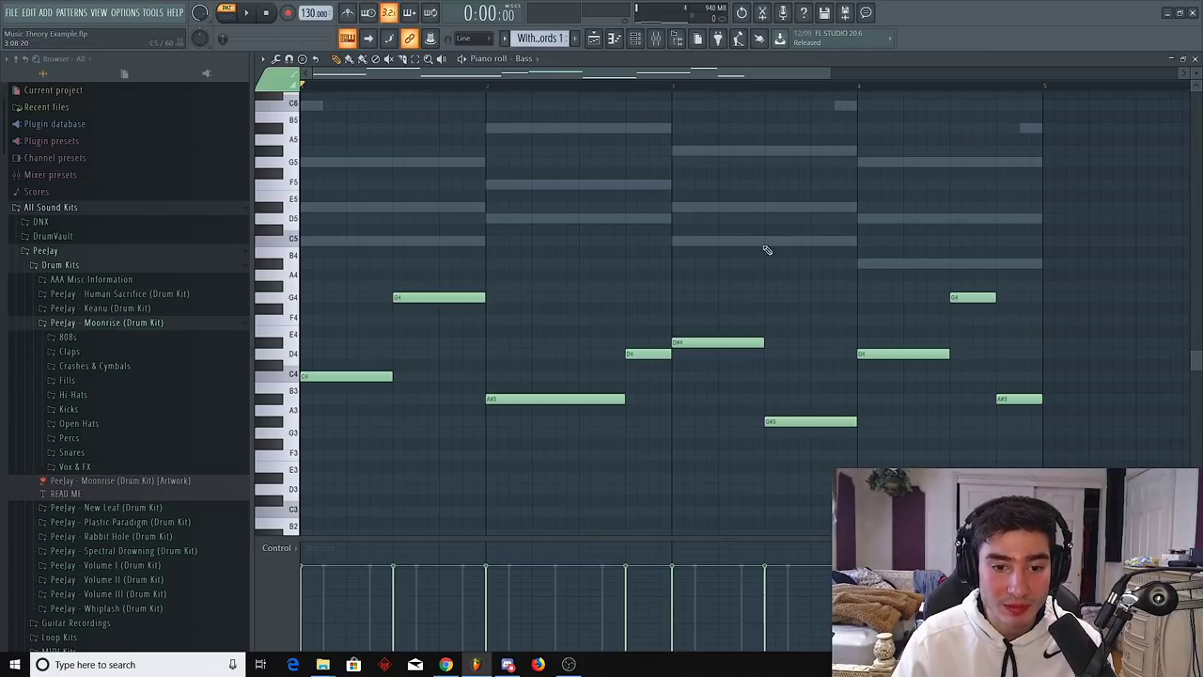
scroll(767, 249, up, 3)
scroll(814, 300, down, 1)
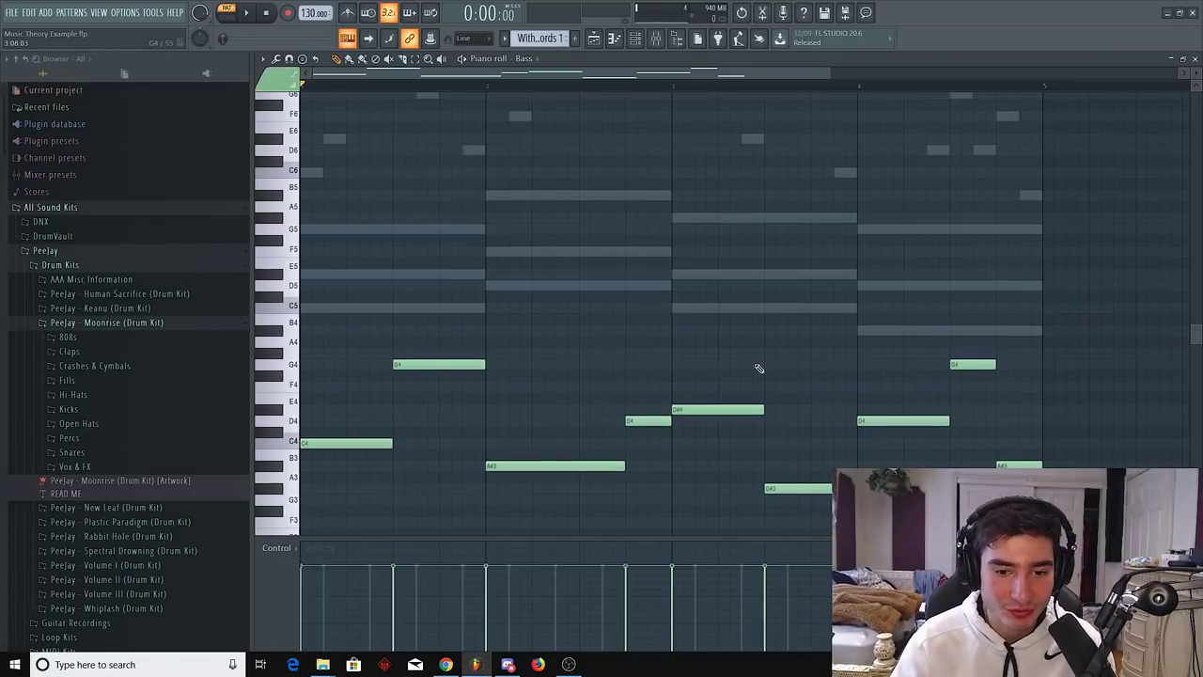
scroll(758, 367, up, 3)
scroll(759, 367, up, 1)
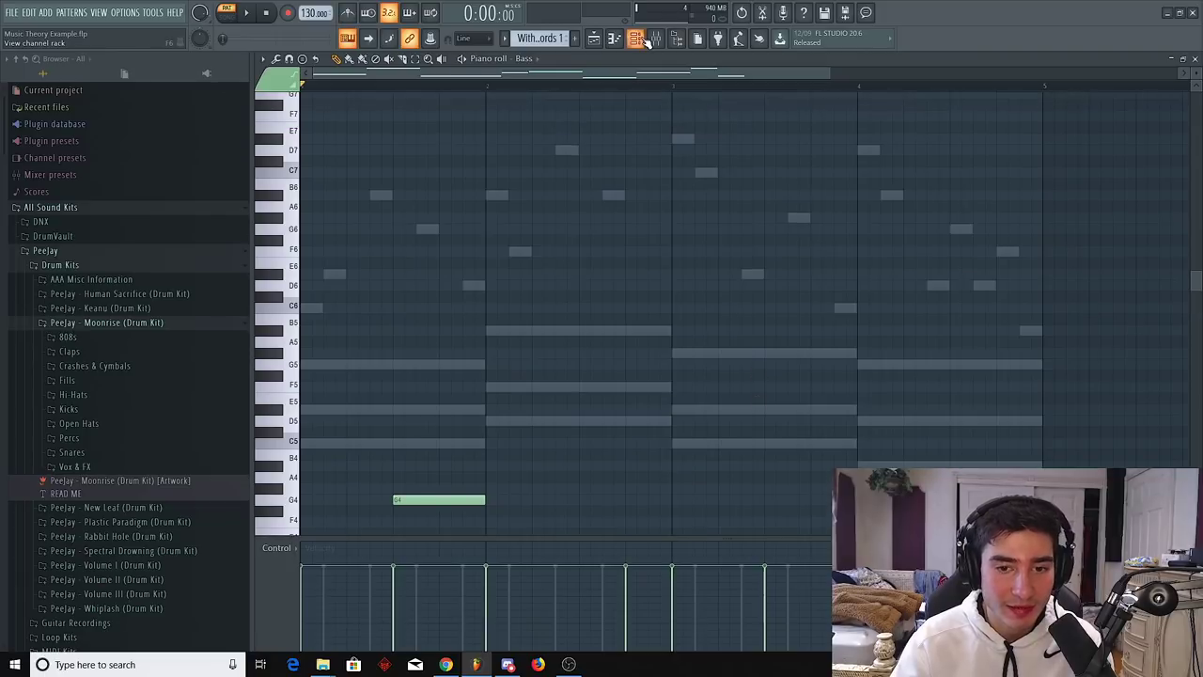
Examine the Top Melody channel, and the arpeggiated Main Chords/Mel notes of the With Counter Melodies 1 pattern
click(635, 38)
click(502, 138)
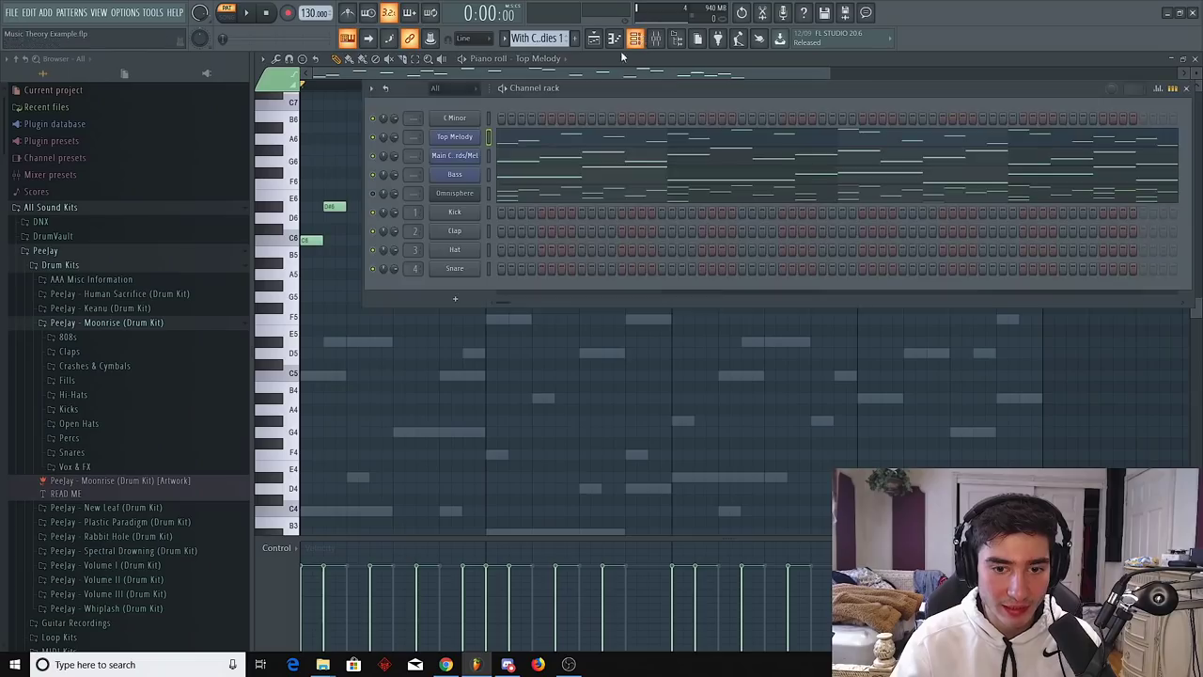
click(455, 156)
click(564, 161)
scroll(459, 306, down, 2)
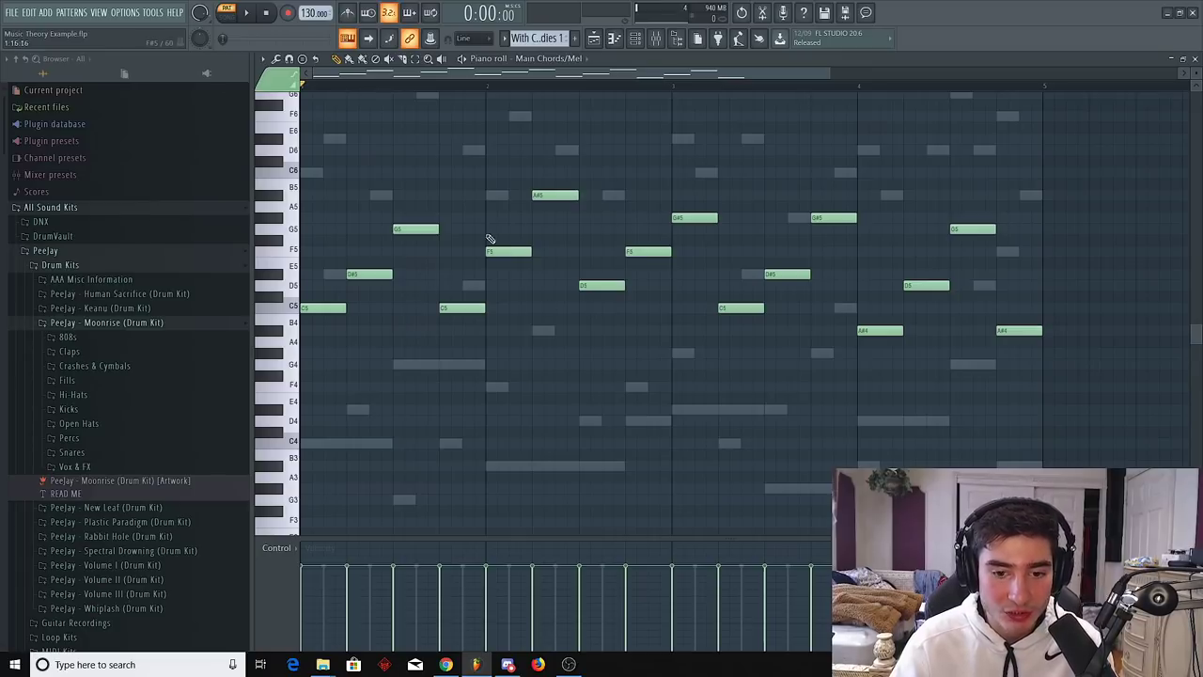
click(635, 40)
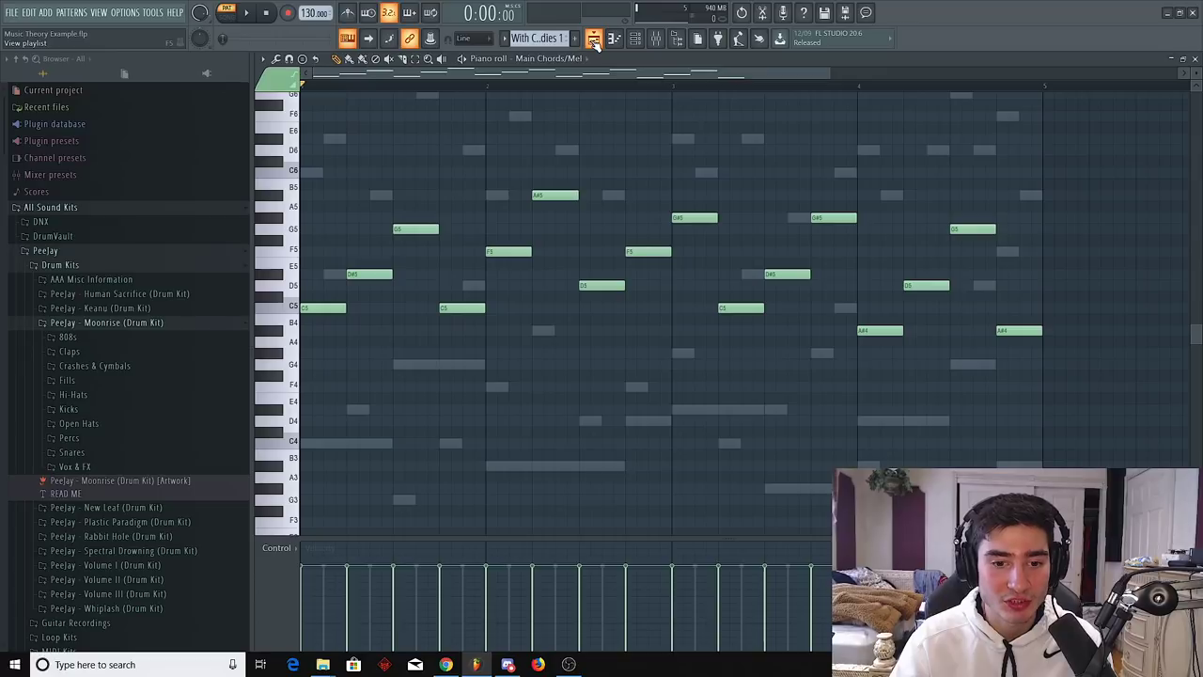
Select the With Counter Melodies 2 pattern and play the four-pattern playlist arrangement in song mode
scroll(543, 39, down, 1)
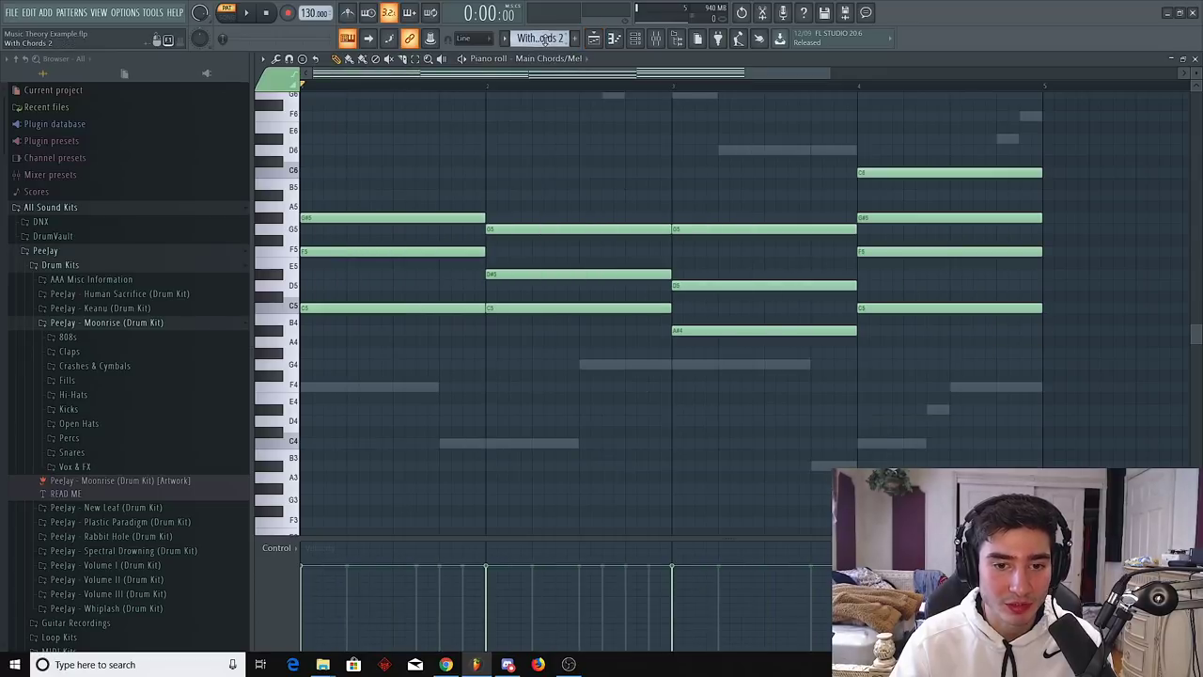
key(KP_Add)
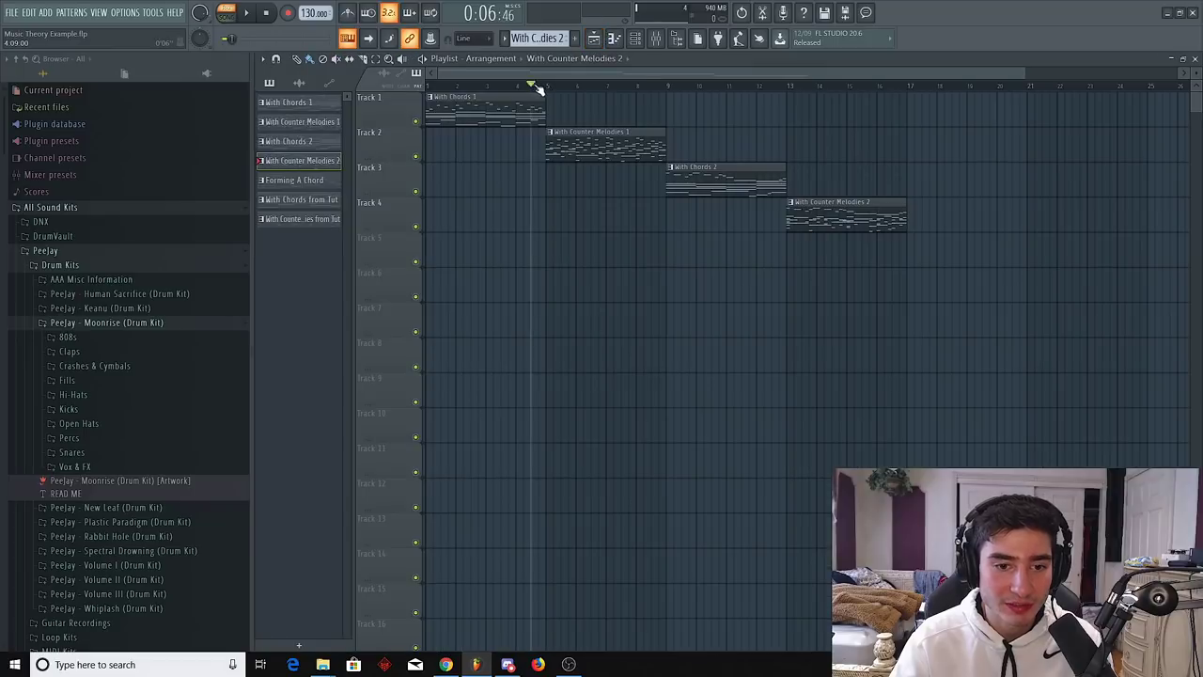
key(space)
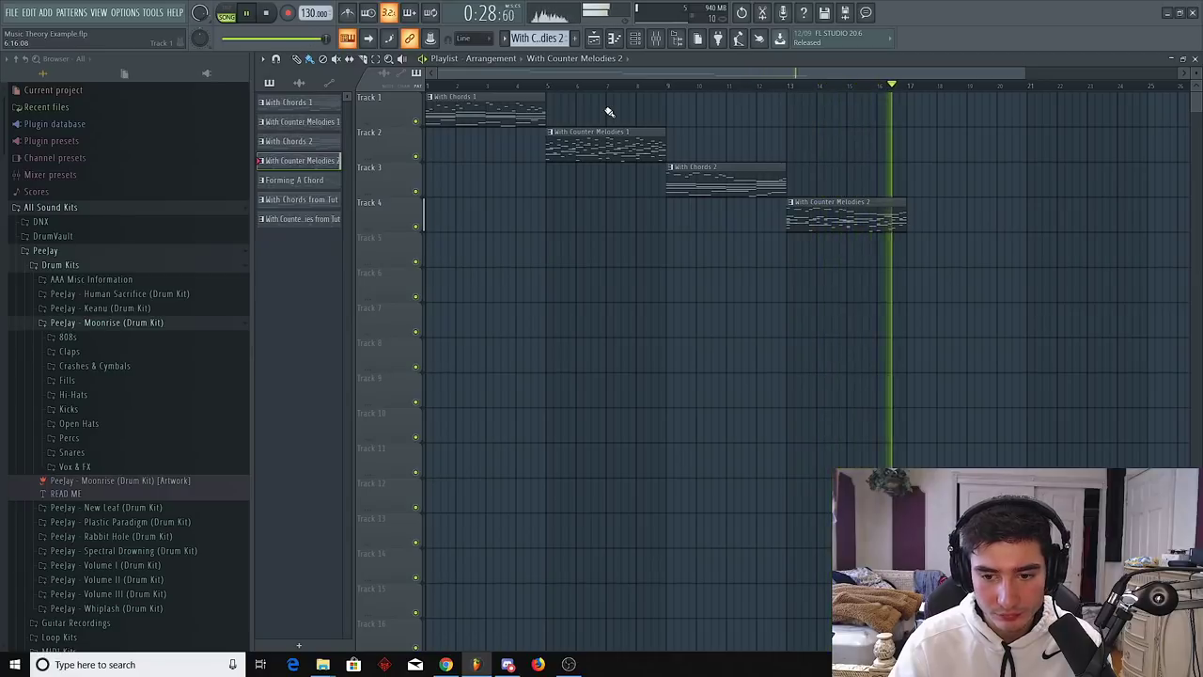
key(space)
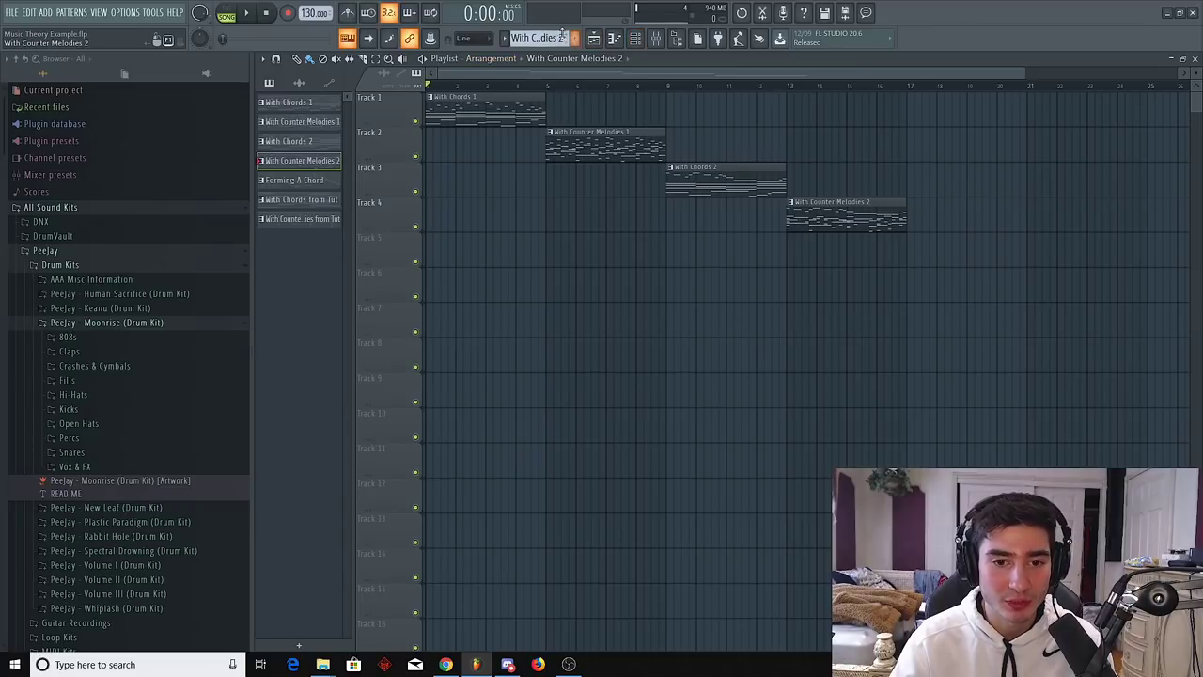
Audition the Omnisphere counter melody of With Counter Melodies 2 with the Top Melody, Main Chords/Mel and Bass channels muted
click(634, 40)
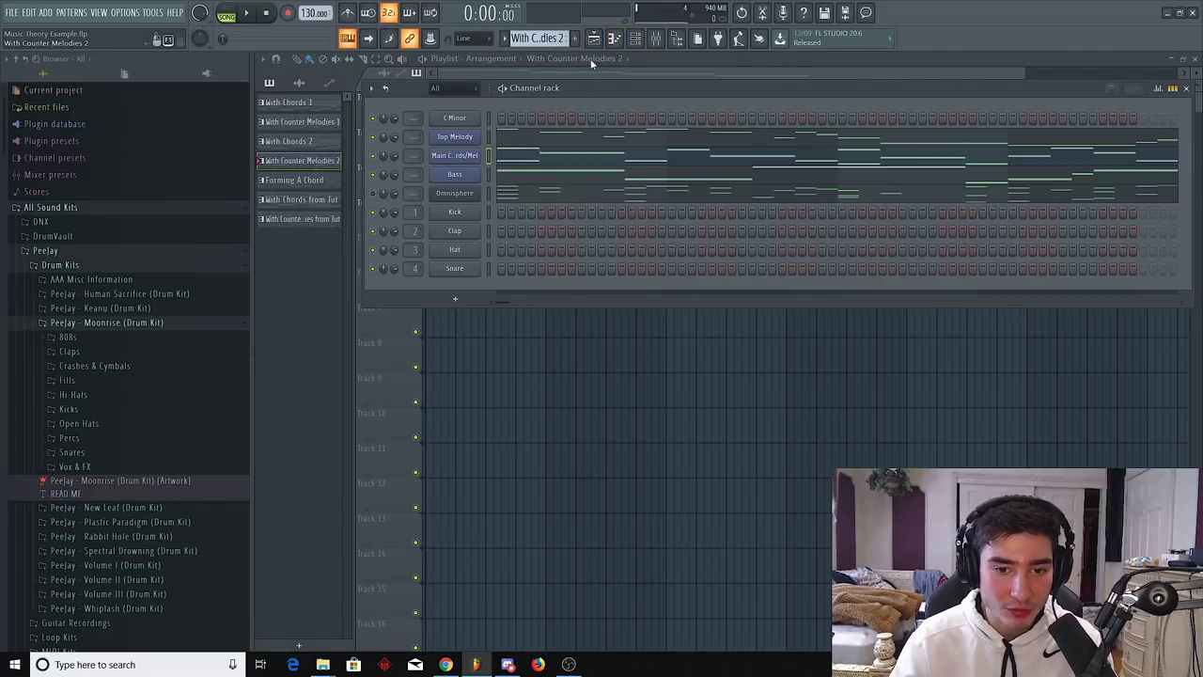
scroll(590, 58, up, 2)
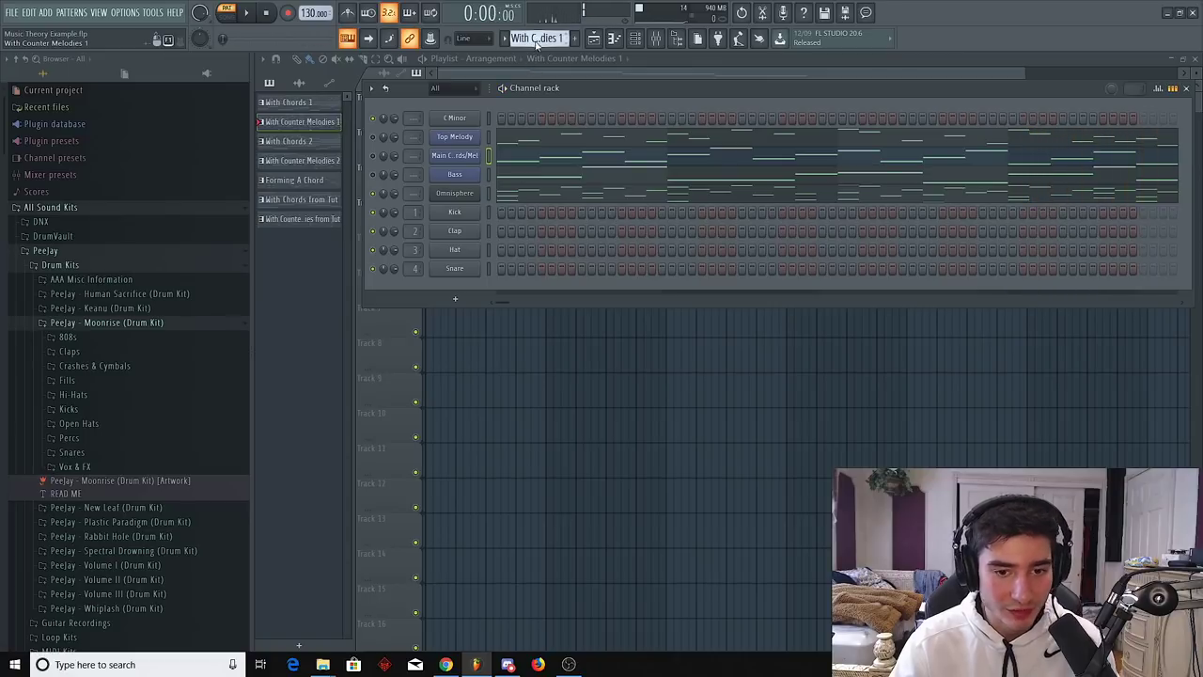
key(Down)
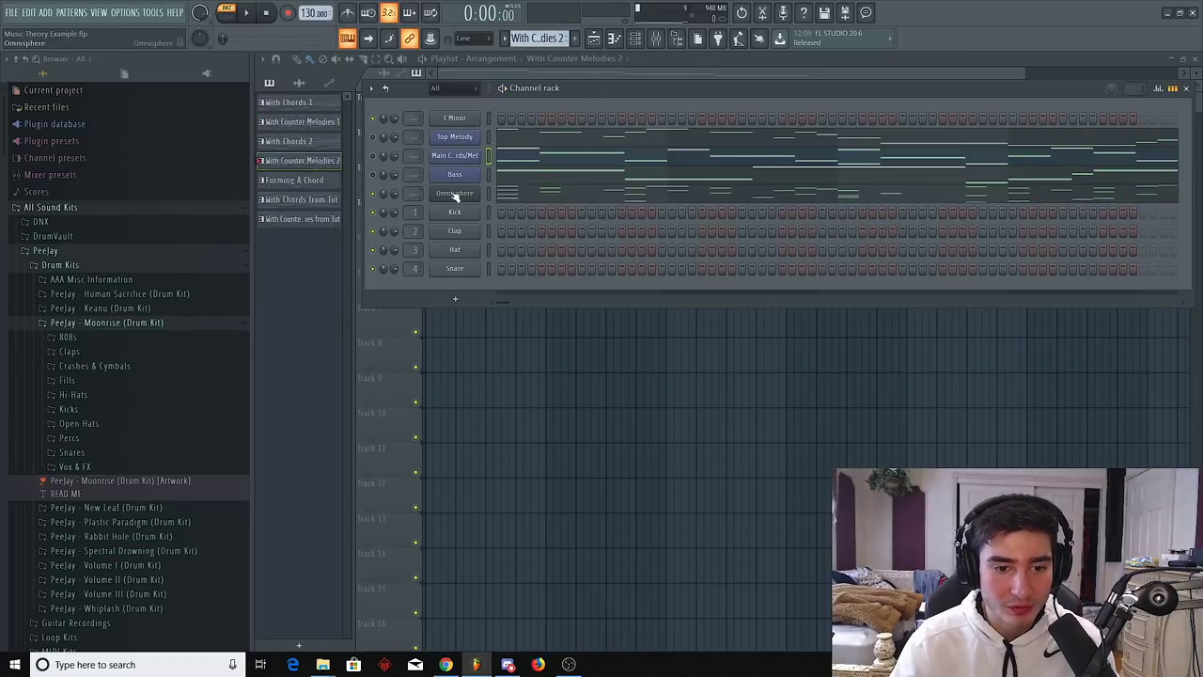
key(space)
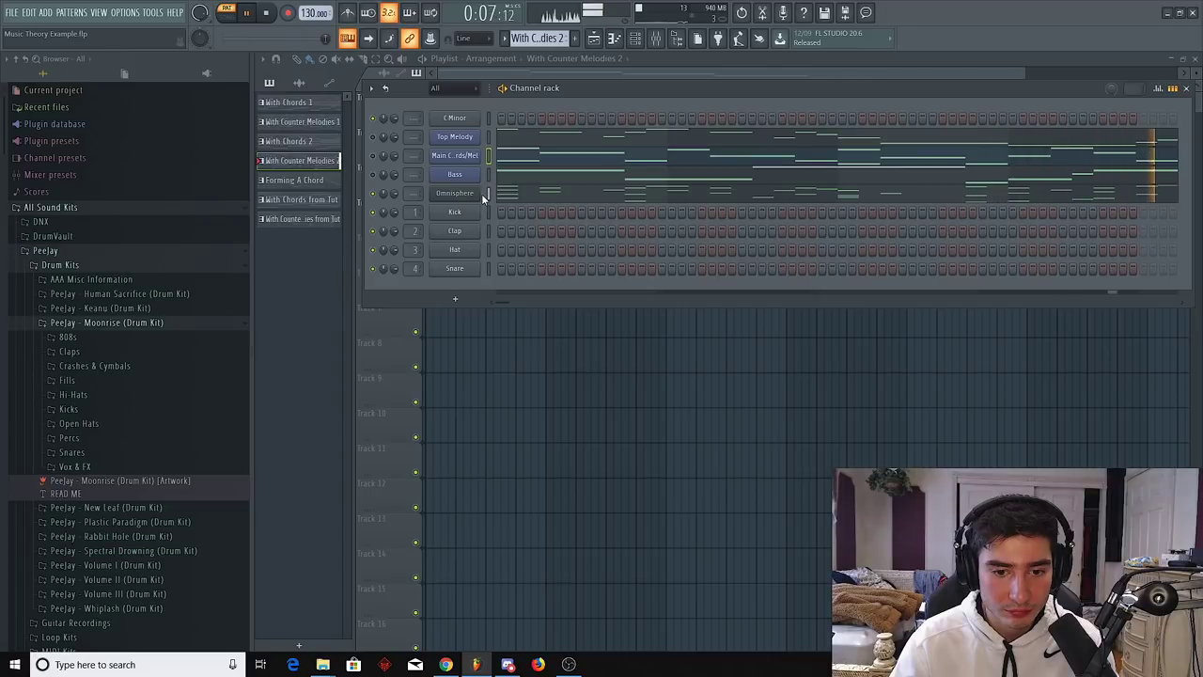
key(space)
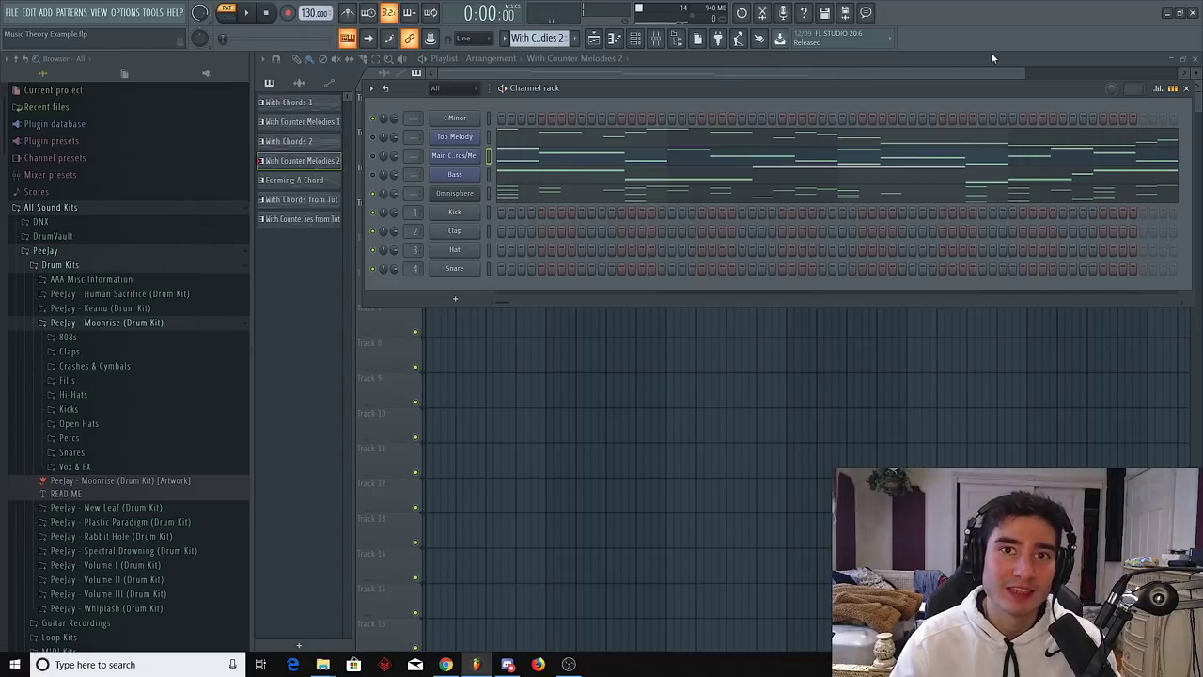